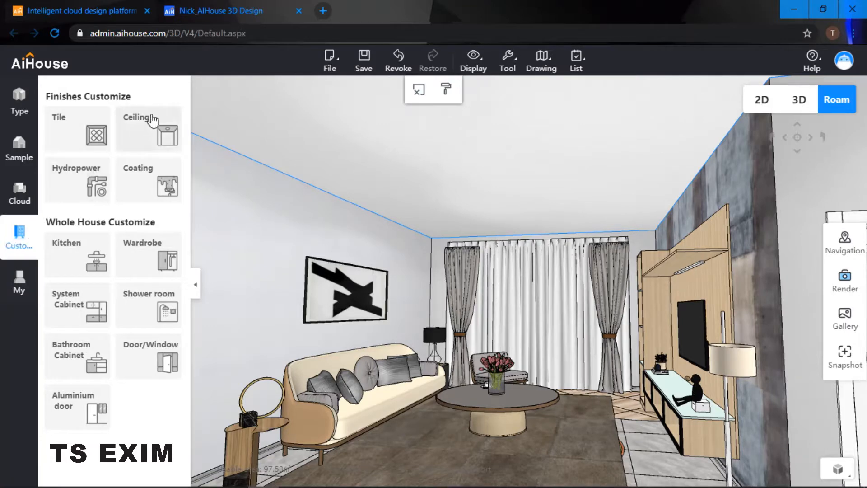
Open the living room ceiling in the ceiling customization's design editor and enlarge its 3D preview
click(157, 128)
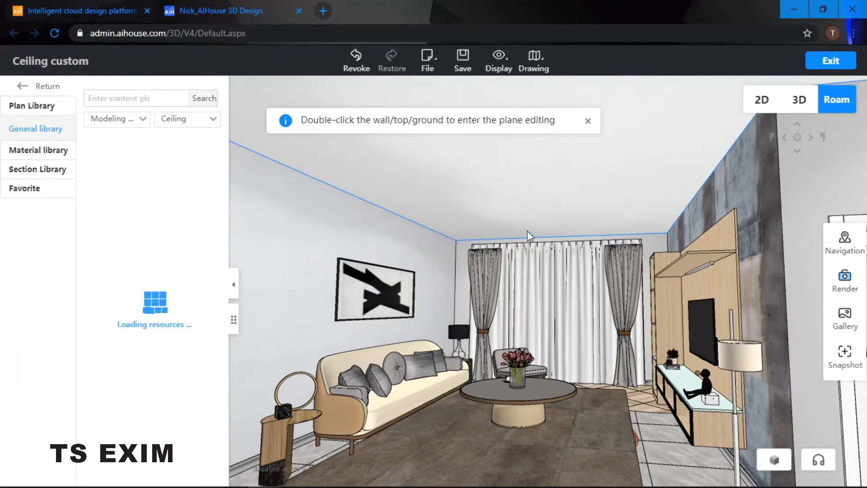
click(587, 122)
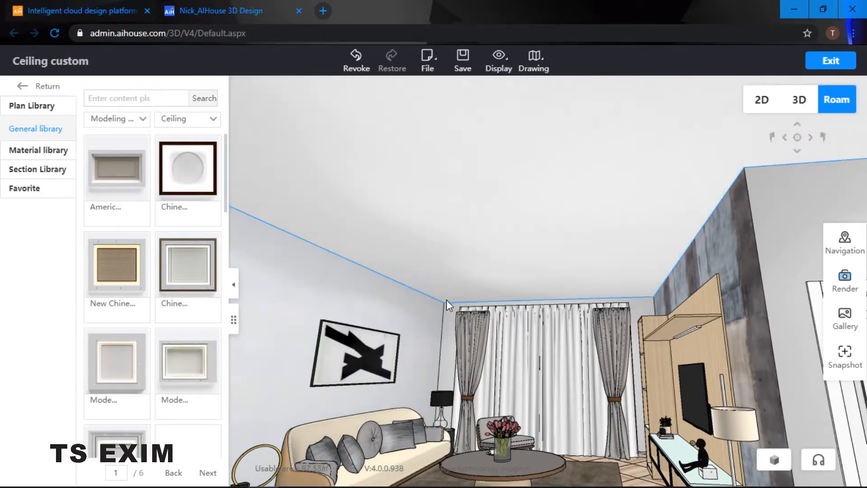
right_drag(446, 302, 433, 344)
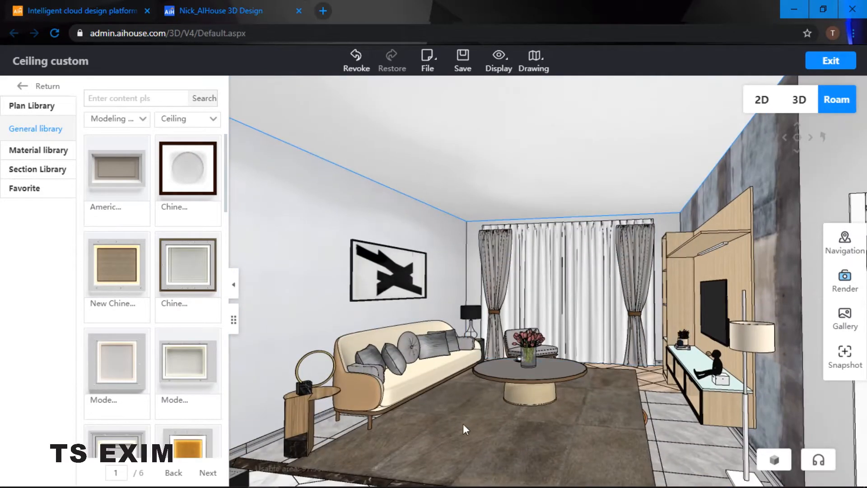
right_click(511, 116)
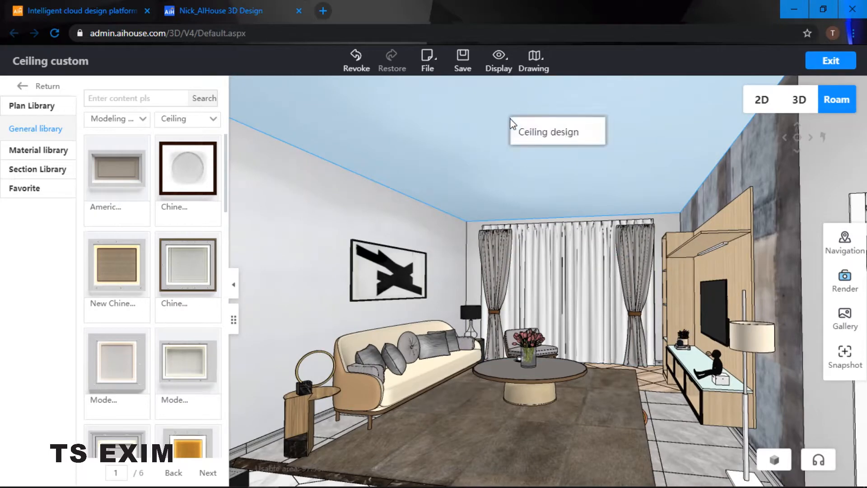
click(542, 136)
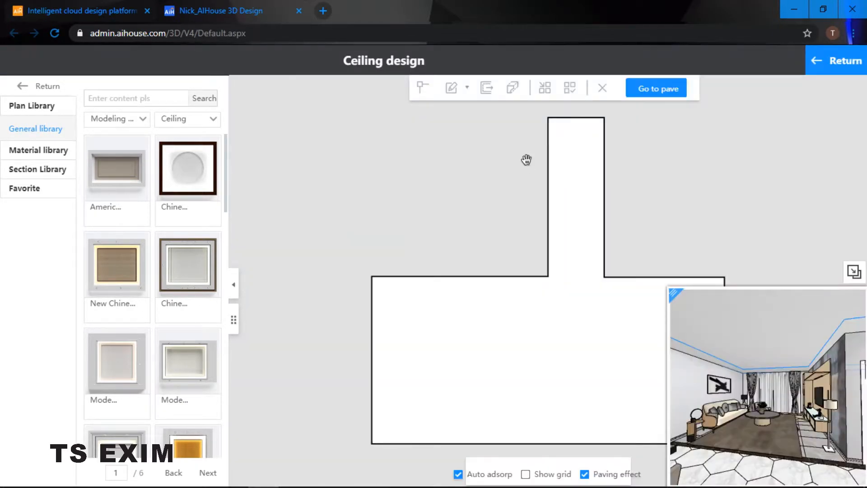
drag(527, 159, 424, 149)
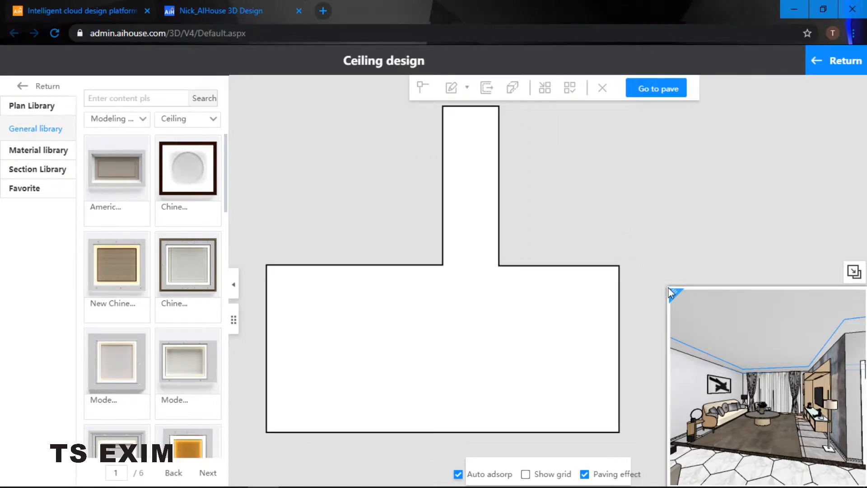
drag(670, 293, 679, 176)
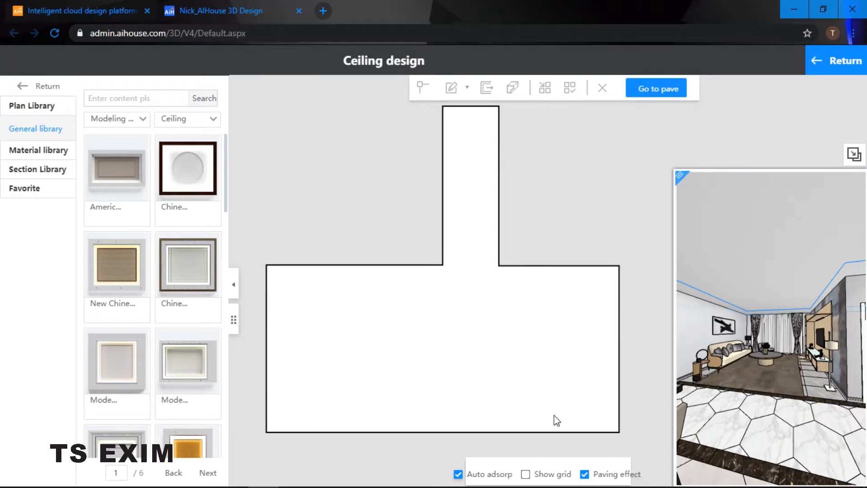
Draw a rectangular structural layer about 4724 by 4484 mm over the left half of the ceiling's wide area
click(397, 312)
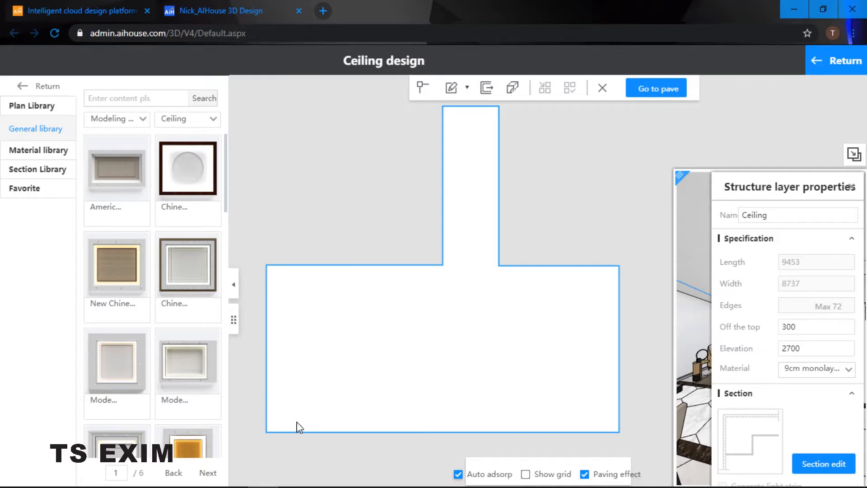
click(453, 90)
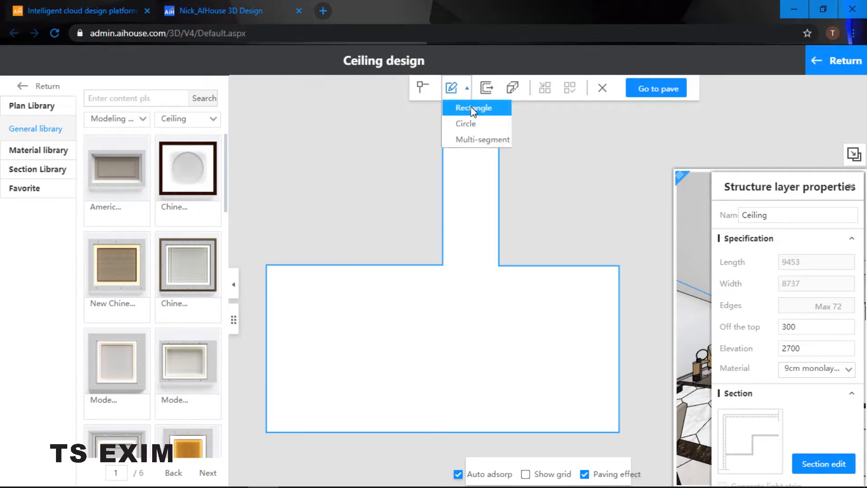
click(473, 108)
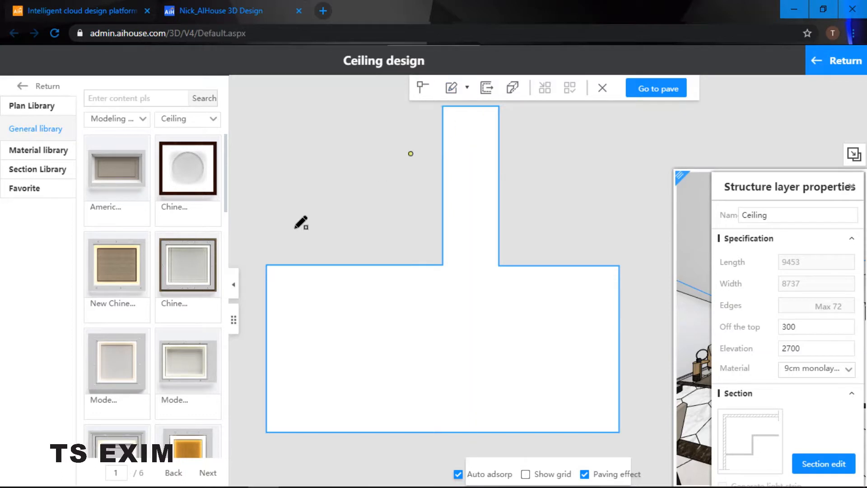
click(267, 265)
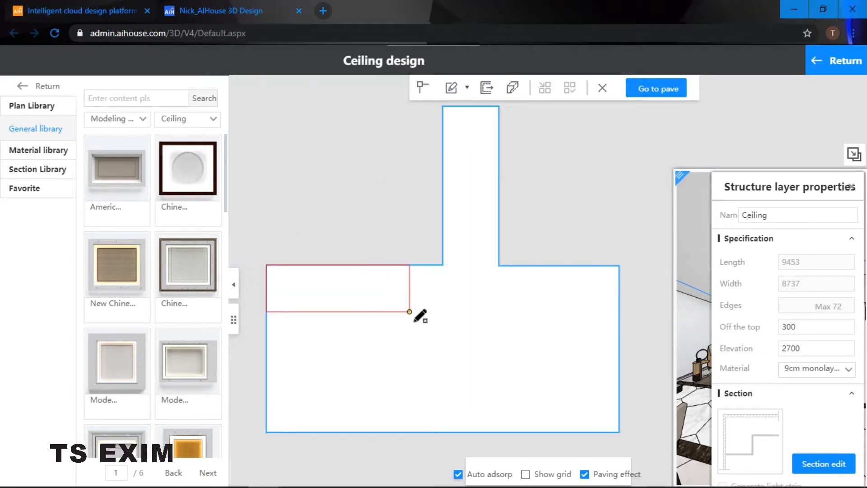
click(442, 432)
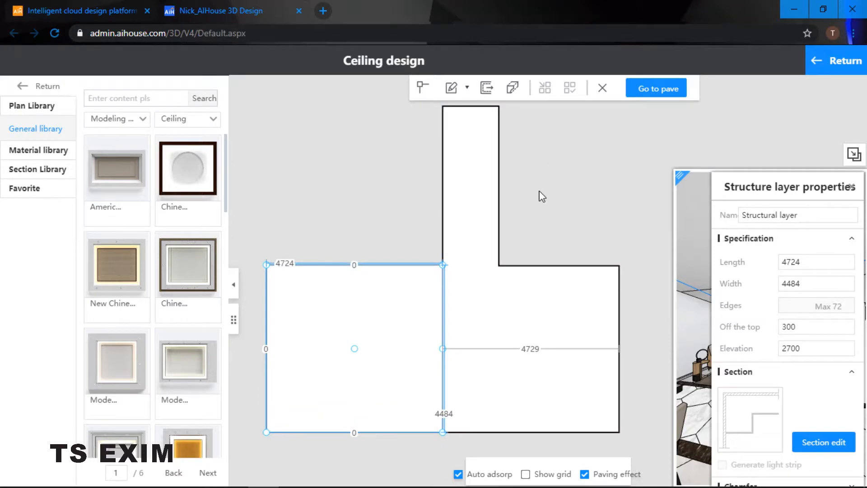
click(849, 190)
scroll(734, 254, down, 4)
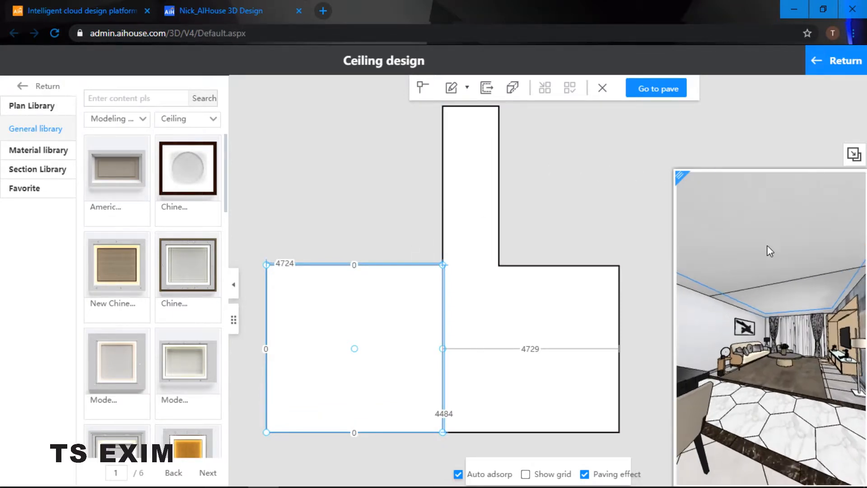
scroll(771, 244, up, 4)
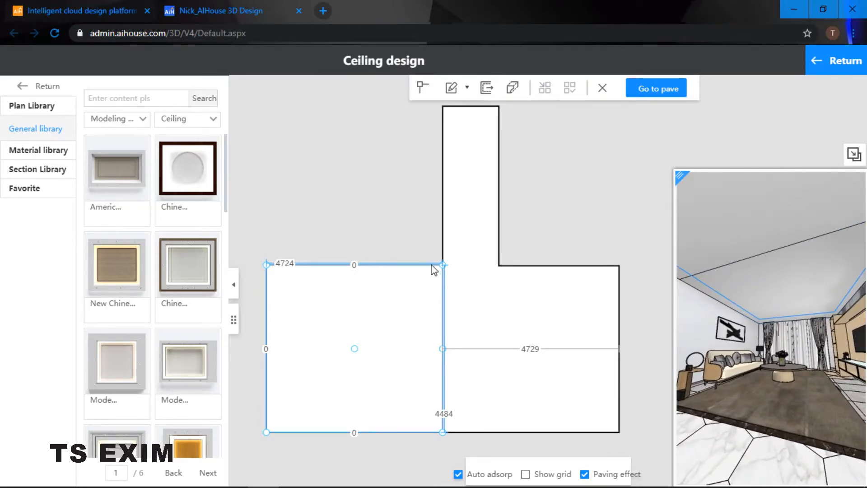
Offset the rectangular layer's outline inward by 300 mm to create an inner layer
click(453, 88)
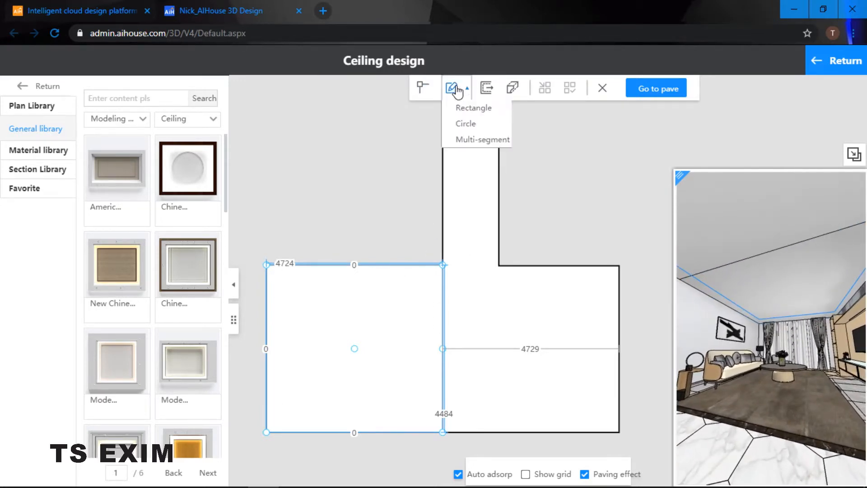
click(488, 89)
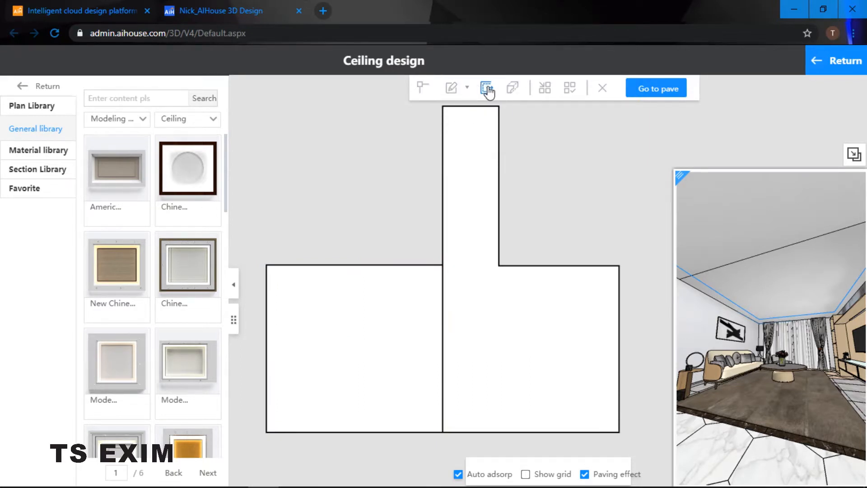
click(353, 352)
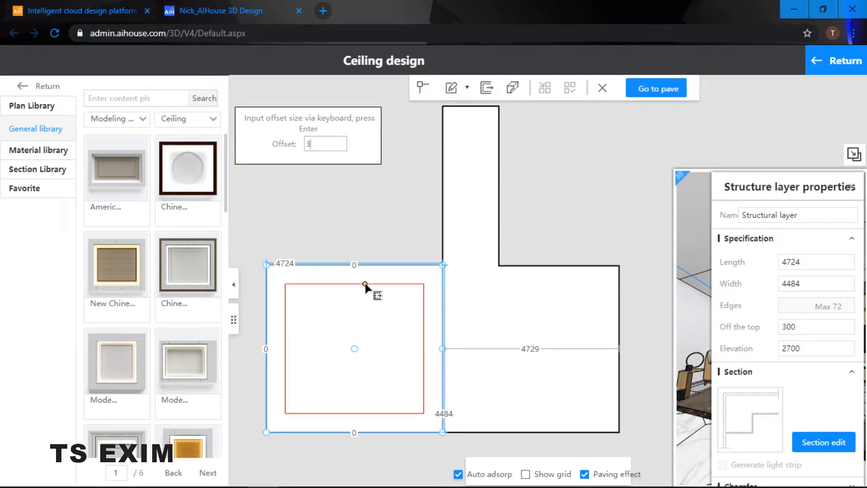
key(Return)
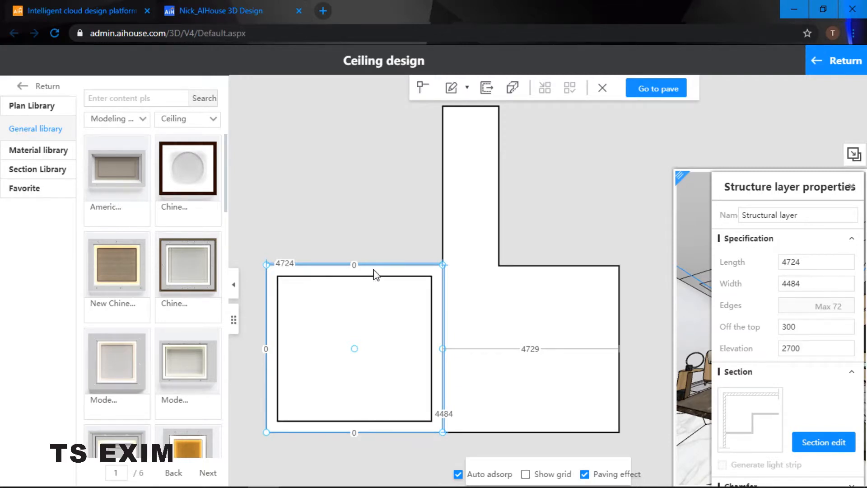
click(374, 320)
click(850, 189)
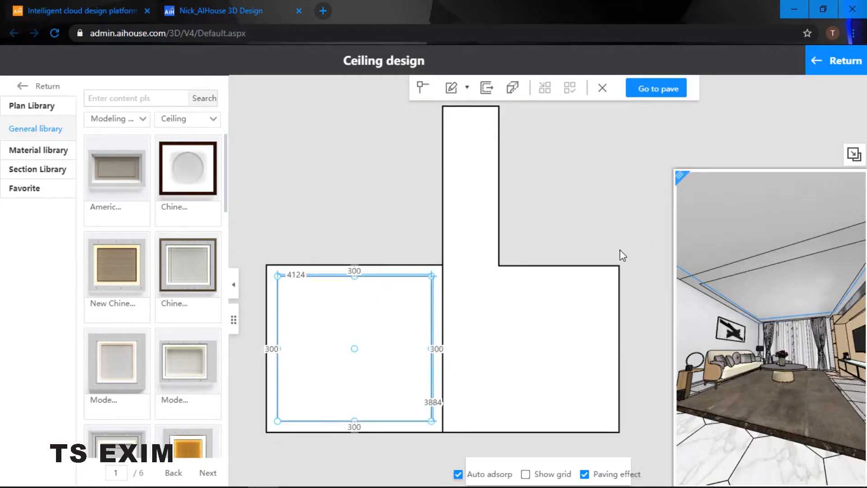
drag(752, 262, 755, 250)
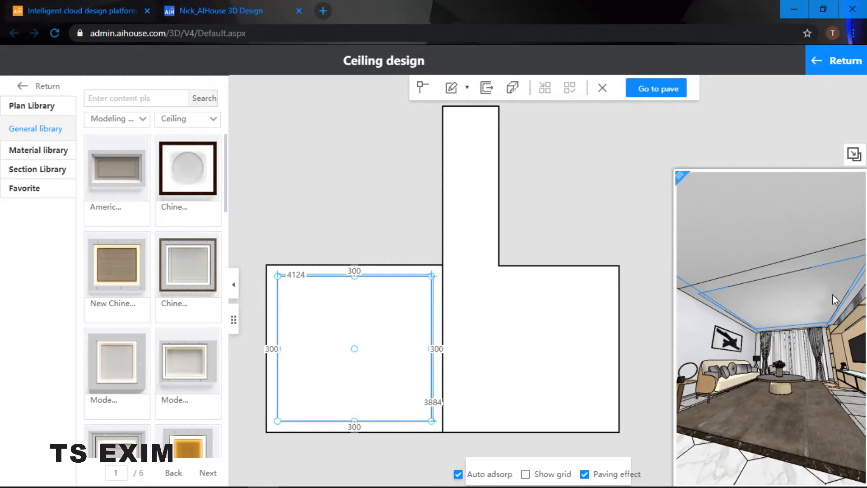
Set the inner layer's distance off the top to 10 mm
click(372, 314)
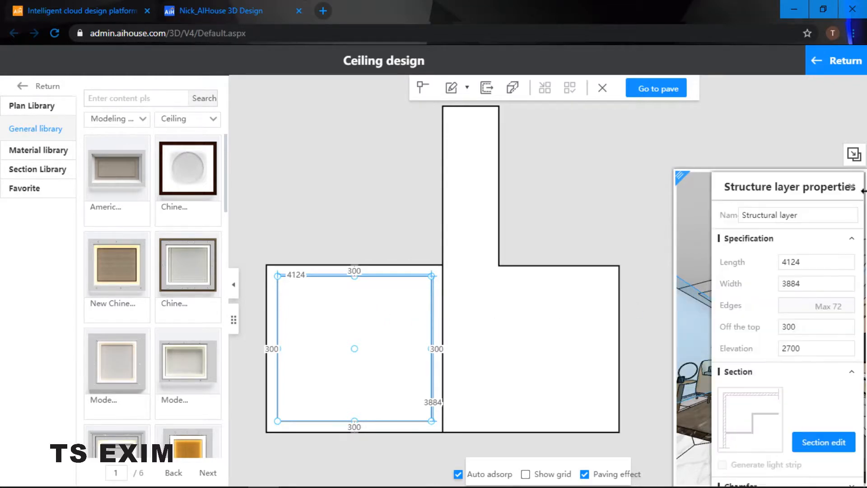
drag(803, 196, 187, 98)
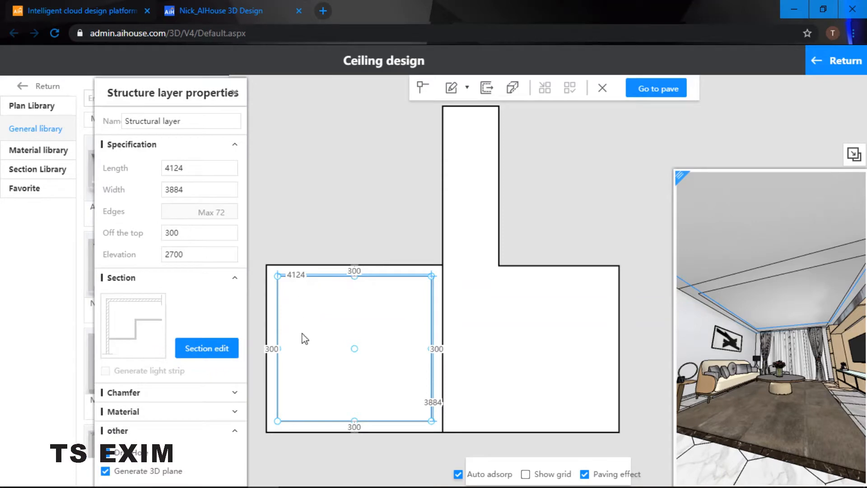
double_click(168, 233)
drag(757, 267, 729, 276)
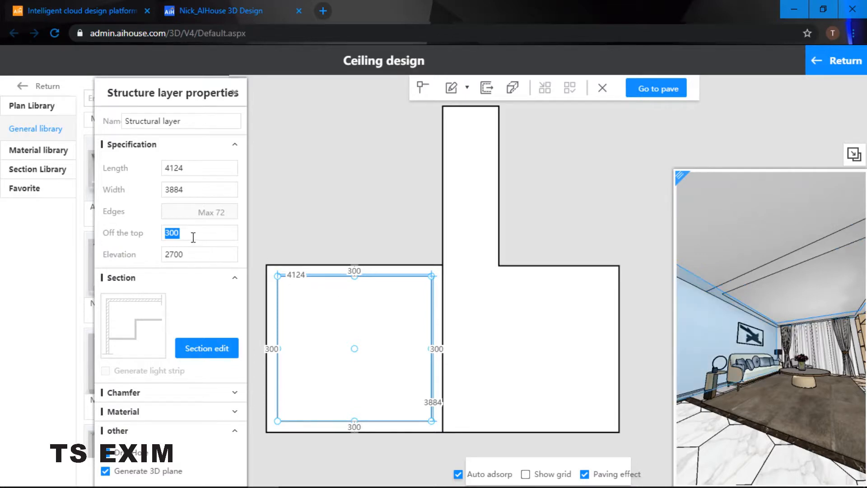
drag(193, 237, 164, 235)
text(10)
key(Return)
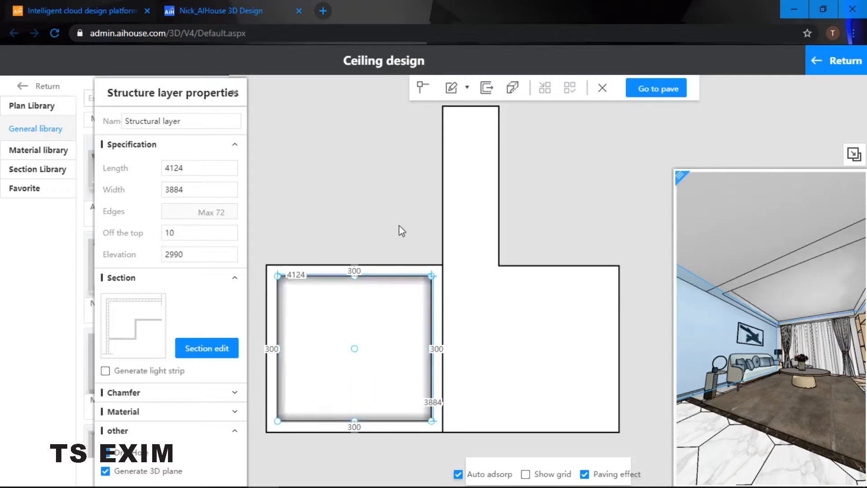
drag(757, 240, 696, 242)
click(787, 226)
Offset the recessed inner layer inward by 300 mm to add a third nested rectangle
drag(445, 175, 423, 169)
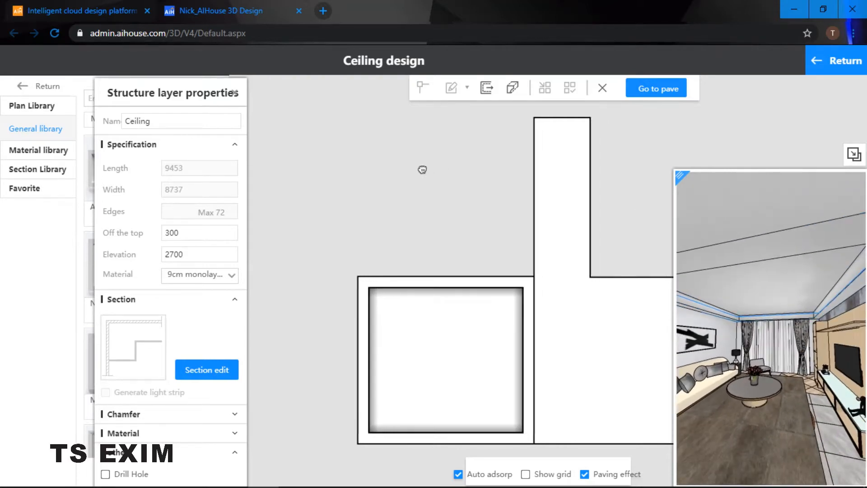
click(438, 315)
click(483, 92)
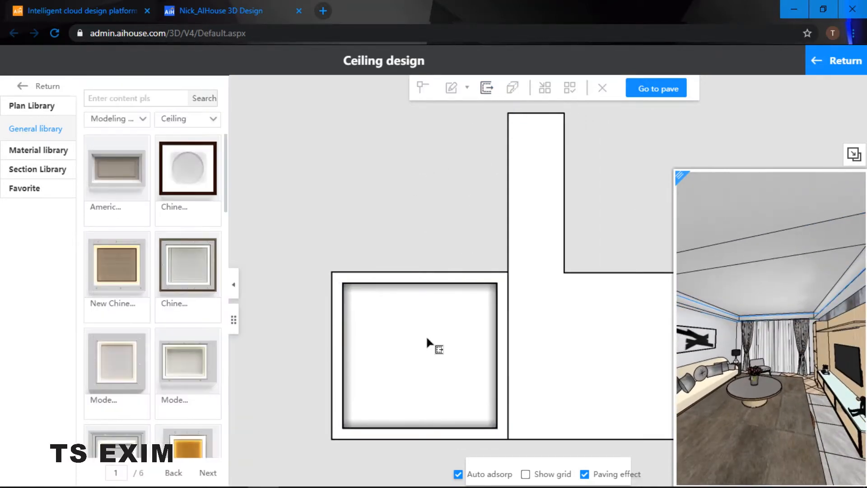
click(426, 348)
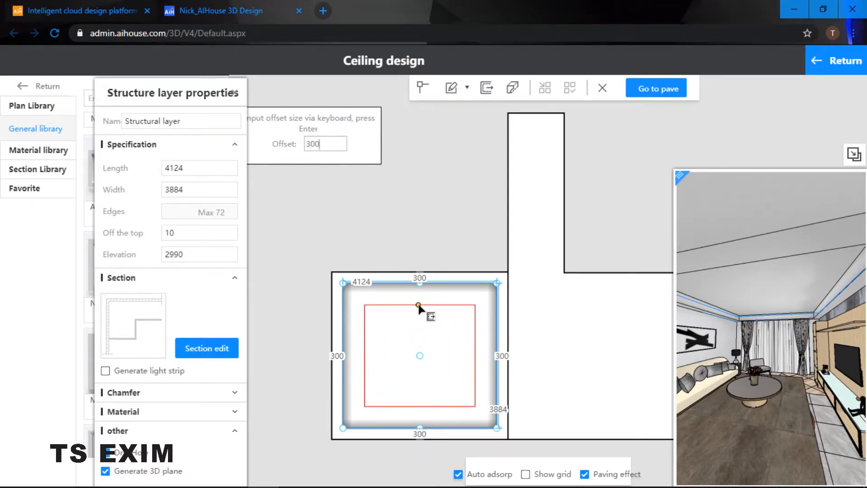
key(Return)
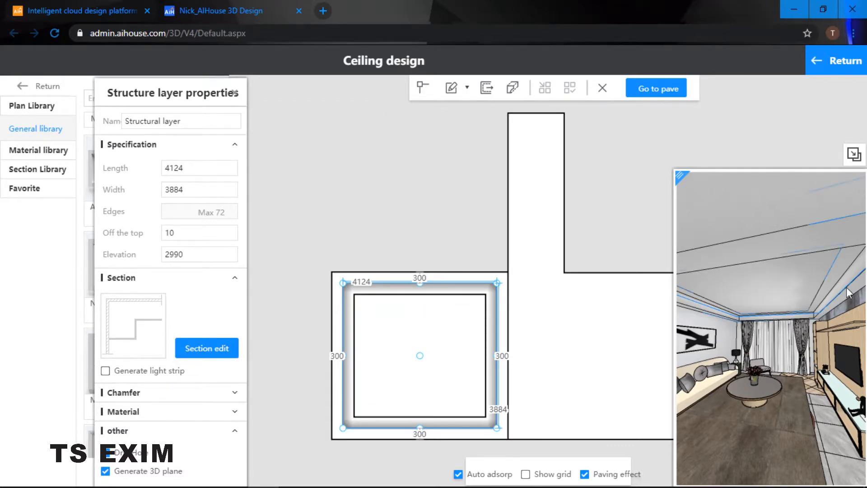
drag(849, 292, 807, 275)
drag(776, 224, 704, 203)
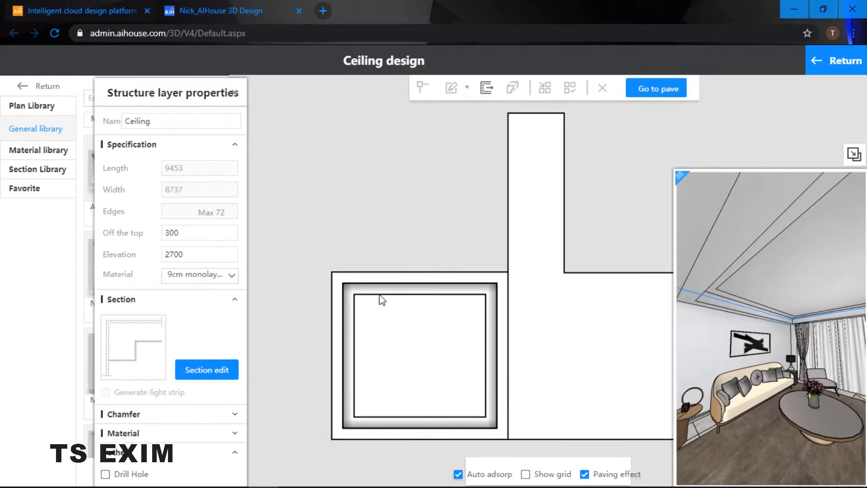
Set the innermost rectangle's distance off the top to 300 mm
click(407, 285)
click(415, 311)
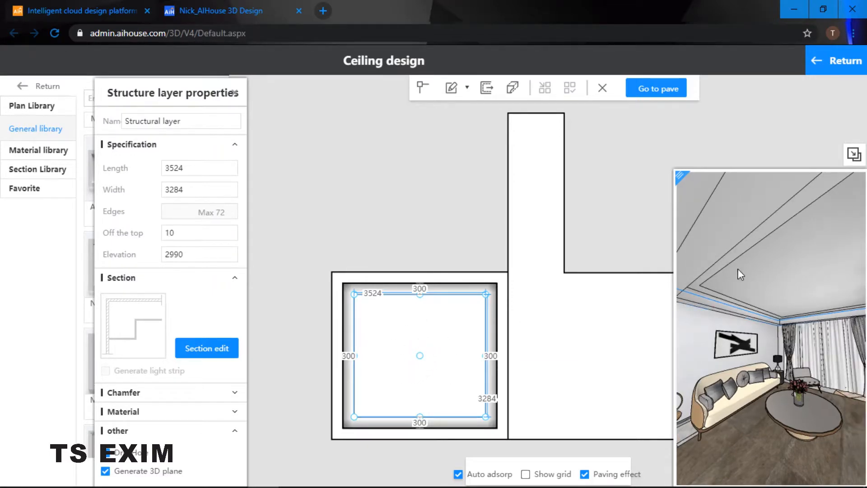
drag(738, 268, 793, 249)
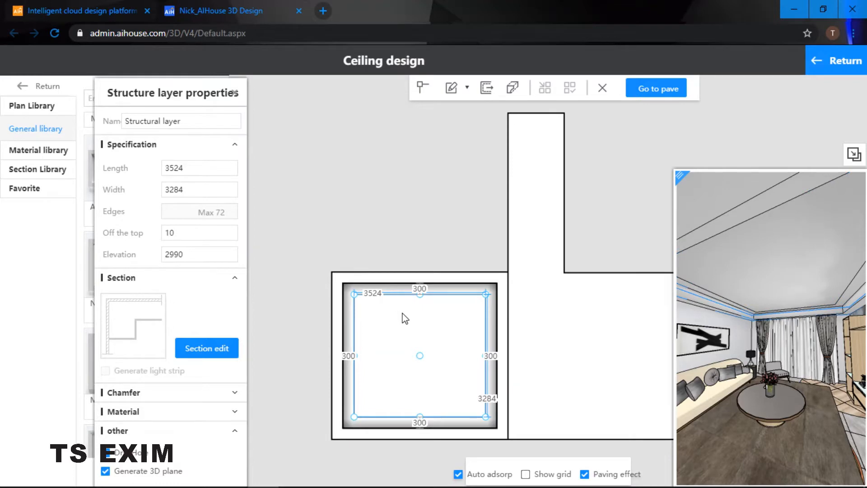
double_click(168, 233)
text(300)
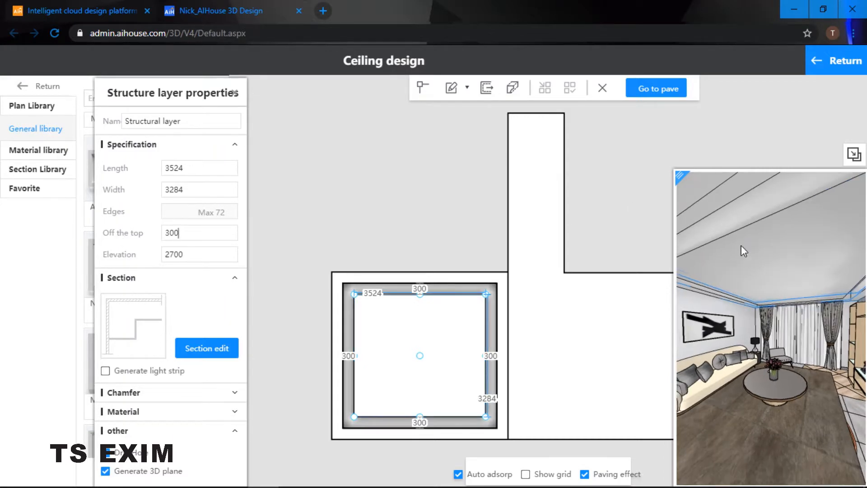
mouse_move(715, 180)
mouse_down()
mouse_move(738, 227)
mouse_move(788, 249)
mouse_move(817, 233)
mouse_move(831, 242)
mouse_move(814, 258)
mouse_move(825, 250)
mouse_move(814, 235)
mouse_move(801, 252)
mouse_move(740, 240)
mouse_move(751, 233)
mouse_move(751, 220)
mouse_move(730, 227)
mouse_up()
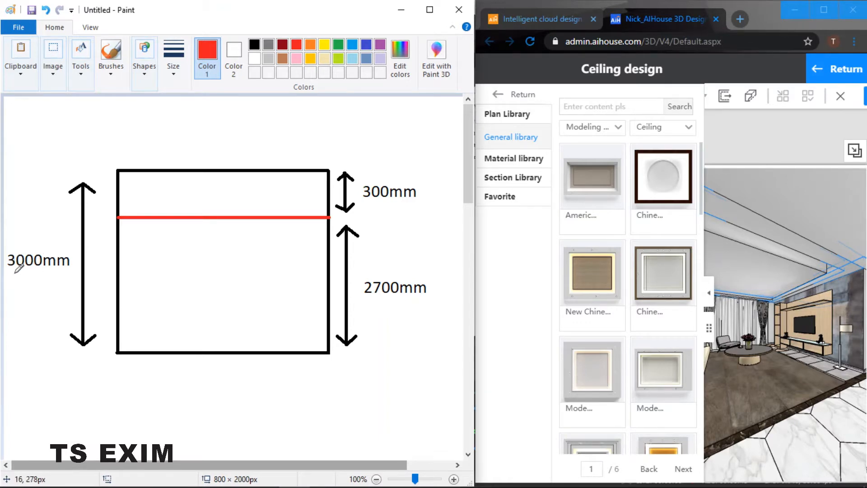
In the Paint height diagram, underline the 3000mm, 300mm and 2700mm labels in red
mouse_move(14, 273)
mouse_down()
mouse_move(38, 270)
mouse_move(33, 274)
mouse_up()
mouse_move(383, 198)
mouse_down()
mouse_move(368, 203)
mouse_move(380, 203)
mouse_up()
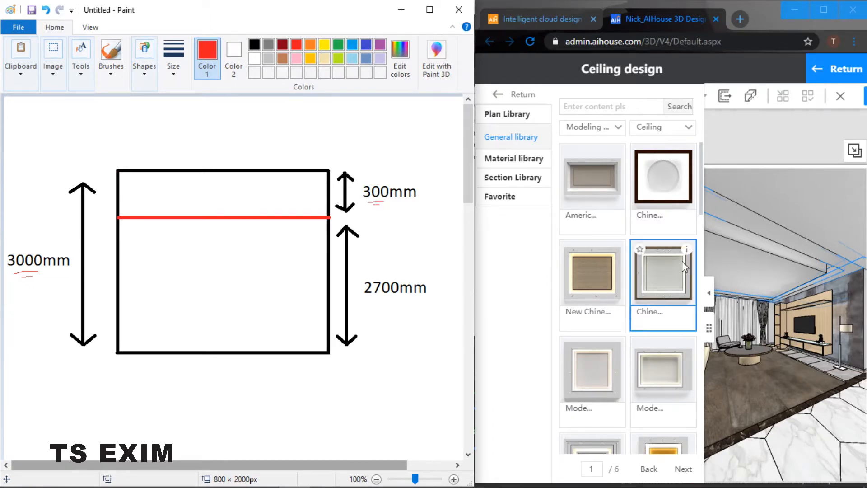
mouse_move(362, 300)
mouse_down()
mouse_move(394, 298)
mouse_move(389, 306)
mouse_up()
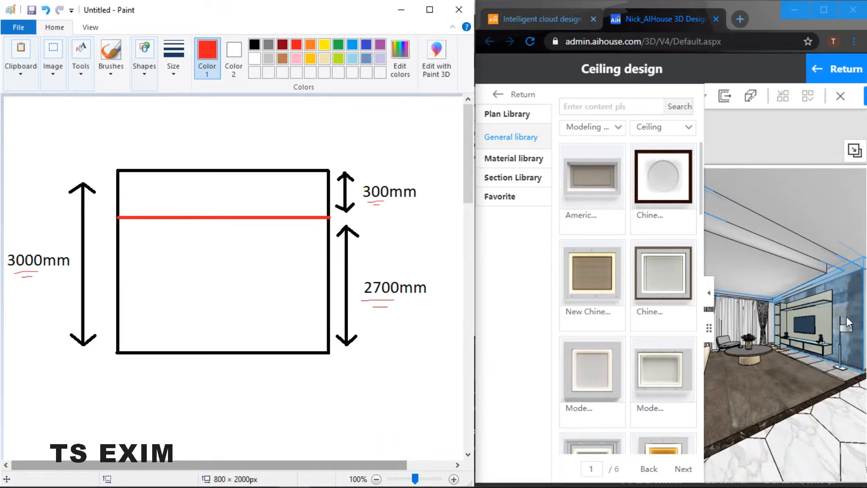
In the Paint height diagram, trace the sides and lower edge of the 300mm band in red
click(844, 289)
scroll(843, 289, up, 1)
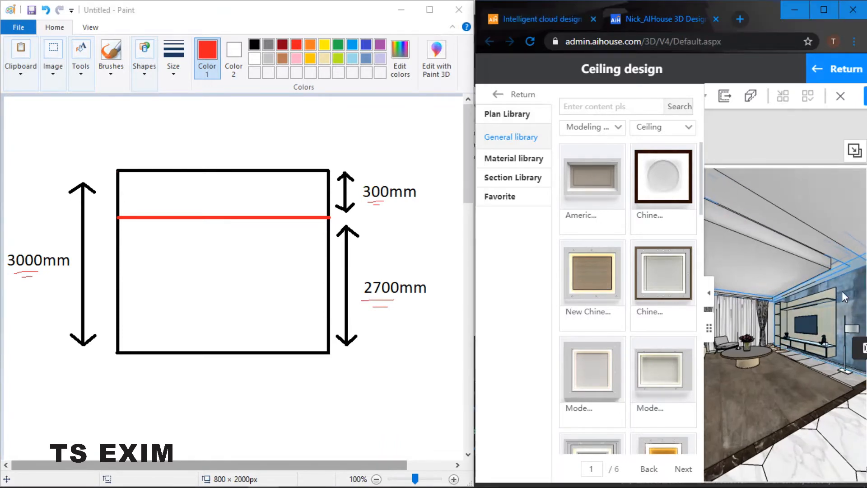
click(296, 48)
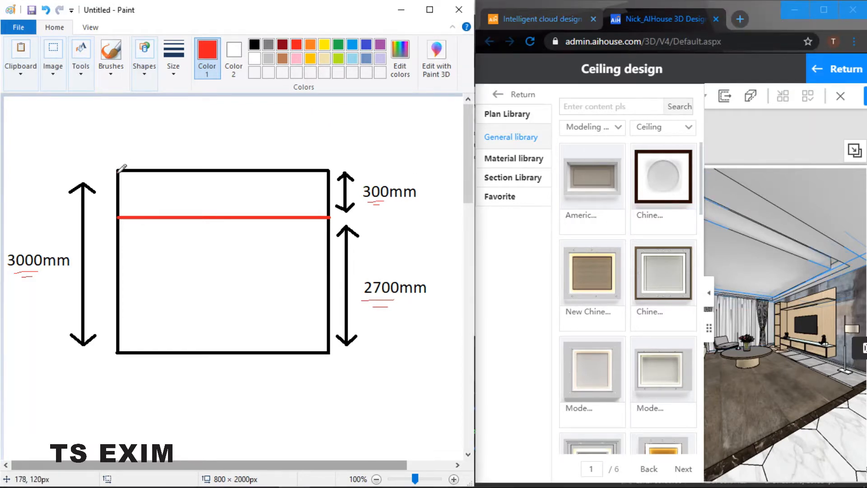
mouse_move(118, 170)
mouse_down()
mouse_move(119, 208)
mouse_move(321, 216)
mouse_move(331, 213)
mouse_move(332, 168)
mouse_up()
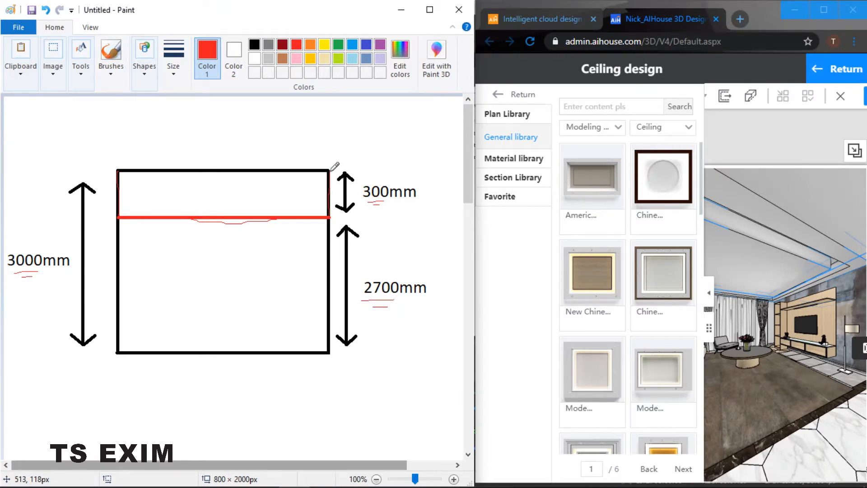
Draw a narrower inner layer in orange within the 300mm band, with a line just below the ceiling, and annotate the 300mm label with "=10"
click(310, 45)
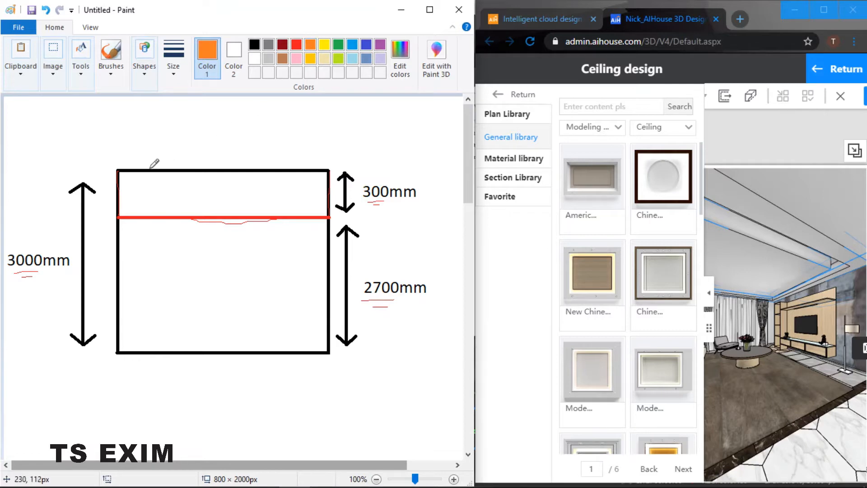
mouse_move(145, 169)
mouse_down()
mouse_move(145, 212)
mouse_move(274, 217)
mouse_move(290, 216)
mouse_move(290, 168)
mouse_up()
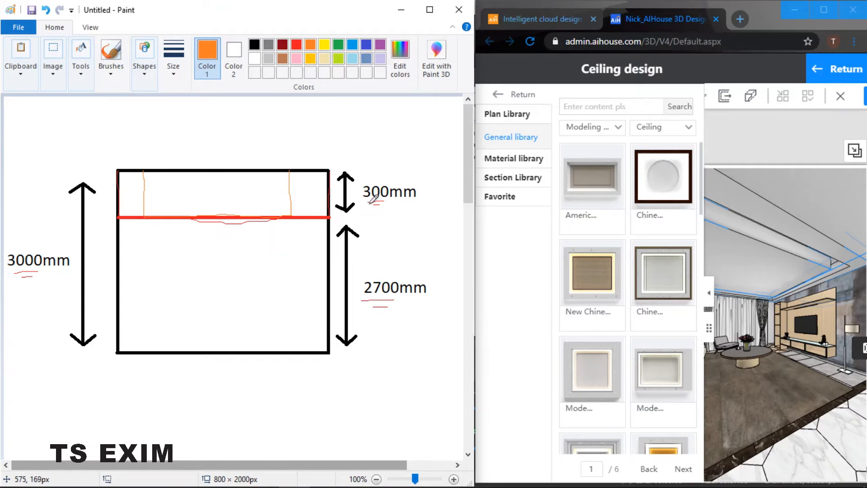
drag(369, 204, 382, 205)
mouse_move(429, 183)
mouse_down()
mouse_move(430, 199)
mouse_move(433, 187)
mouse_up()
drag(149, 174, 283, 174)
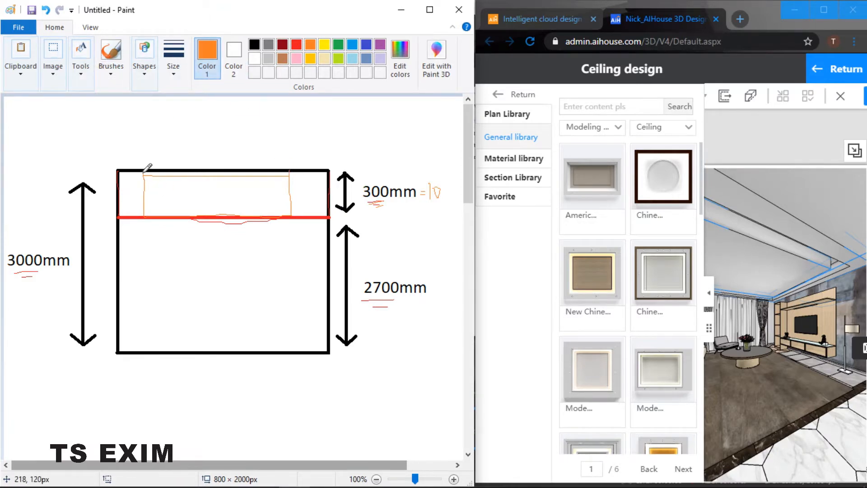
drag(770, 231, 804, 231)
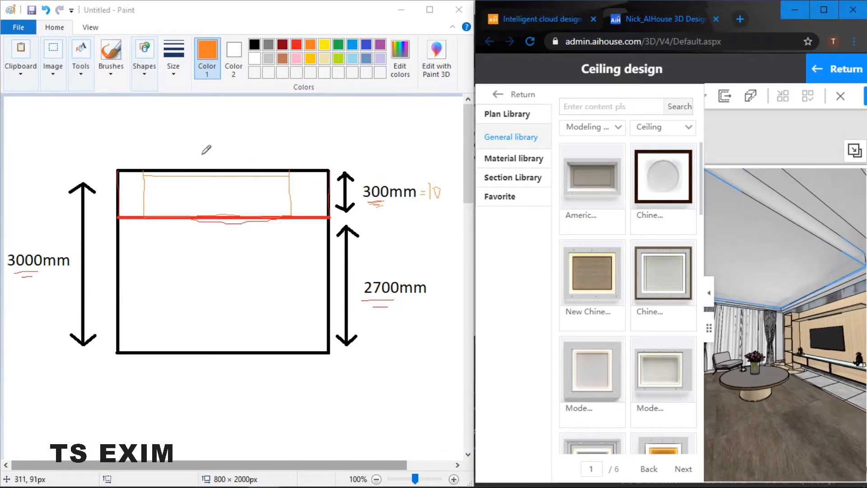
Erase the orange vertical lines and the loose red strokes around the diagram's 300mm band, and reselect the Pencil
click(351, 18)
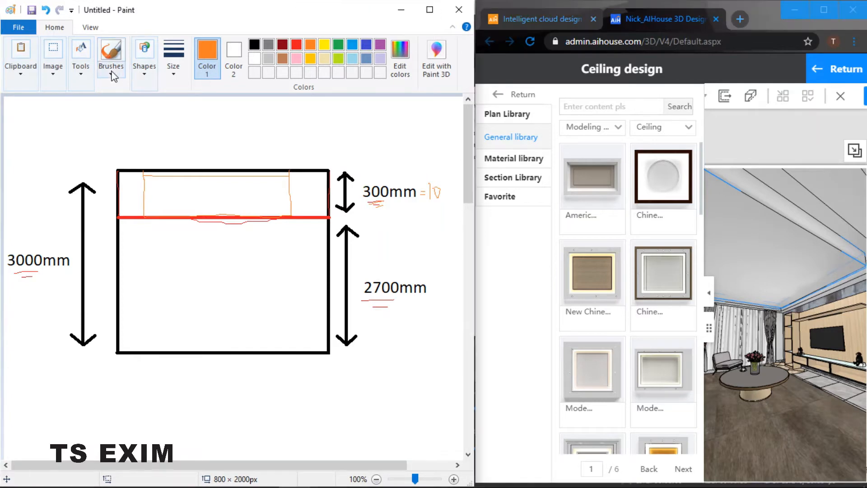
click(110, 72)
click(81, 68)
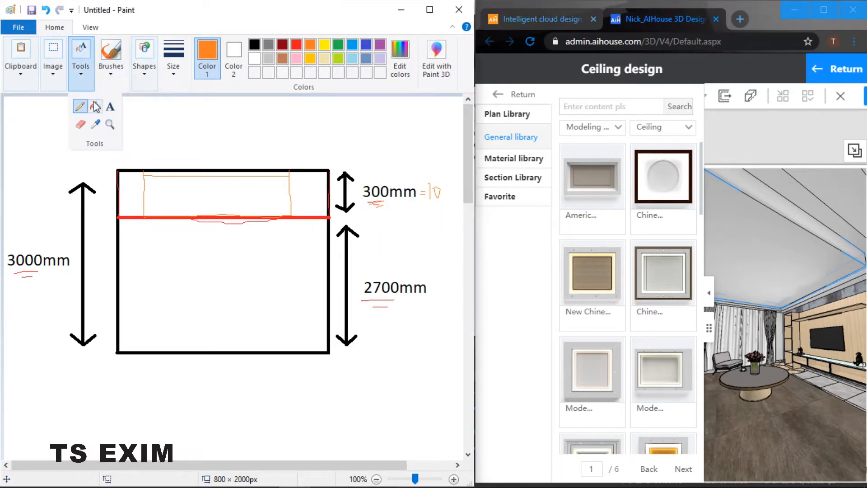
click(80, 122)
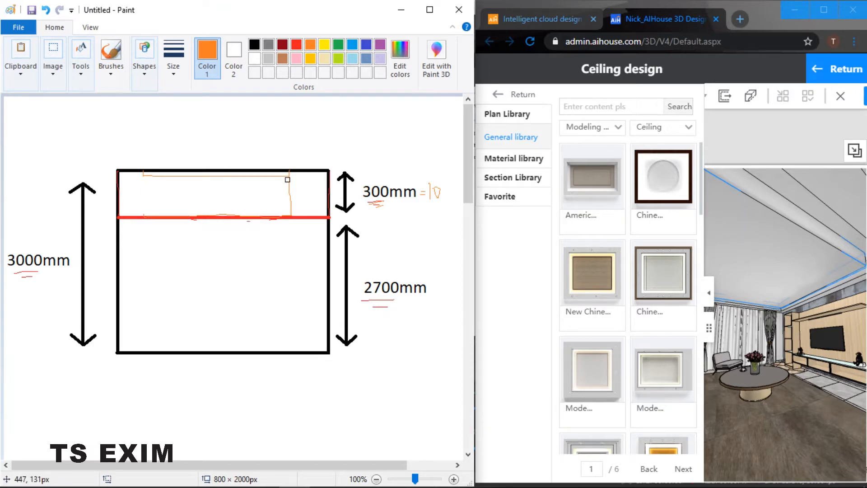
drag(287, 179, 290, 208)
click(81, 67)
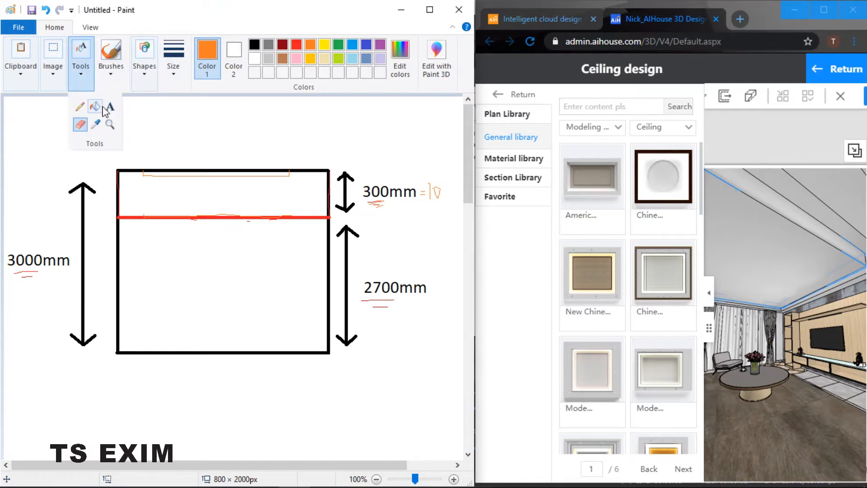
click(81, 109)
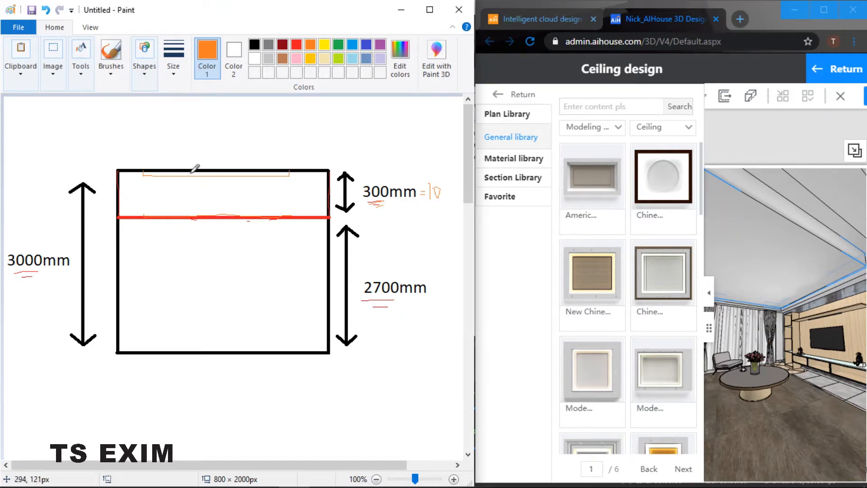
click(324, 45)
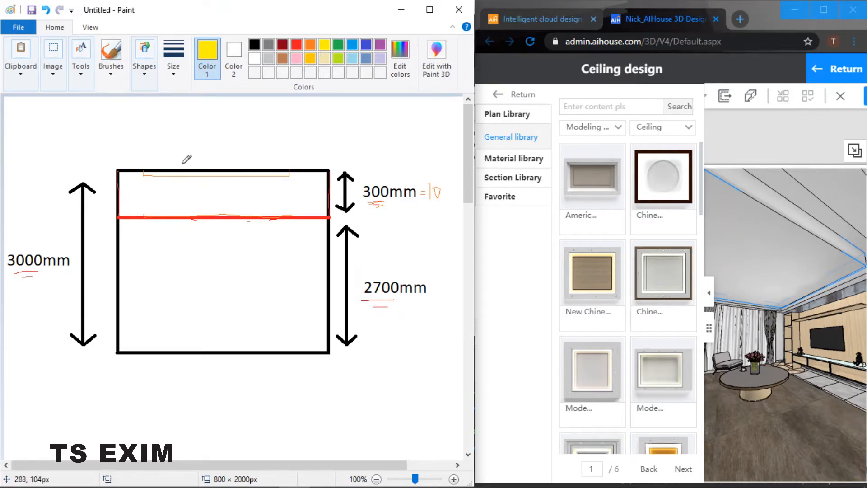
drag(173, 176, 250, 177)
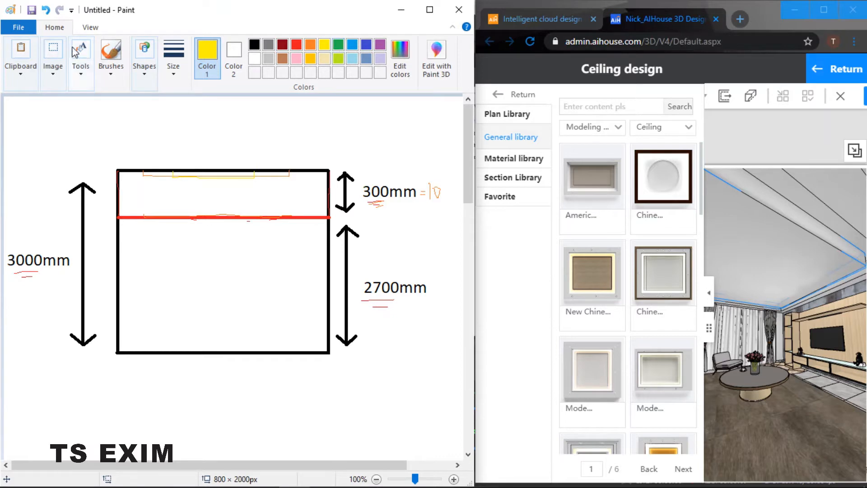
key(ctrl+z)
Draw the third nested layer in green from the ceiling down to the red line, with a leader labelled "10 =300"
click(339, 46)
drag(175, 175, 255, 176)
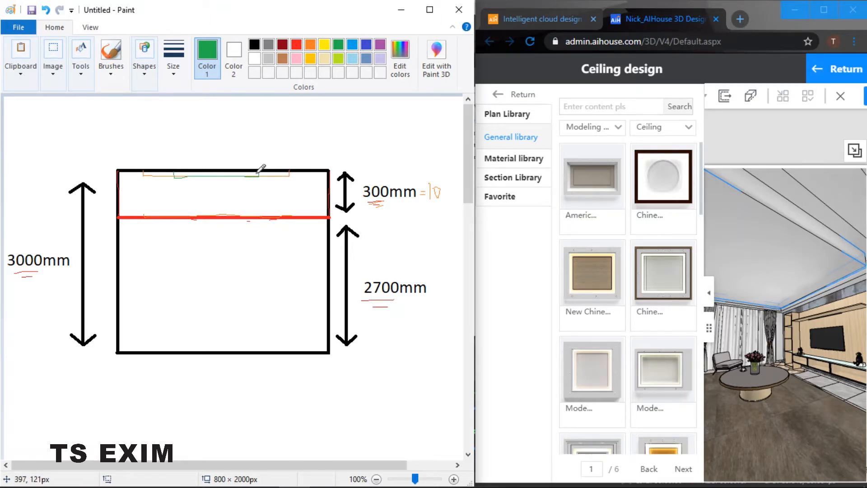
mouse_move(255, 174)
mouse_down()
mouse_move(306, 141)
mouse_move(353, 150)
mouse_move(377, 141)
mouse_up()
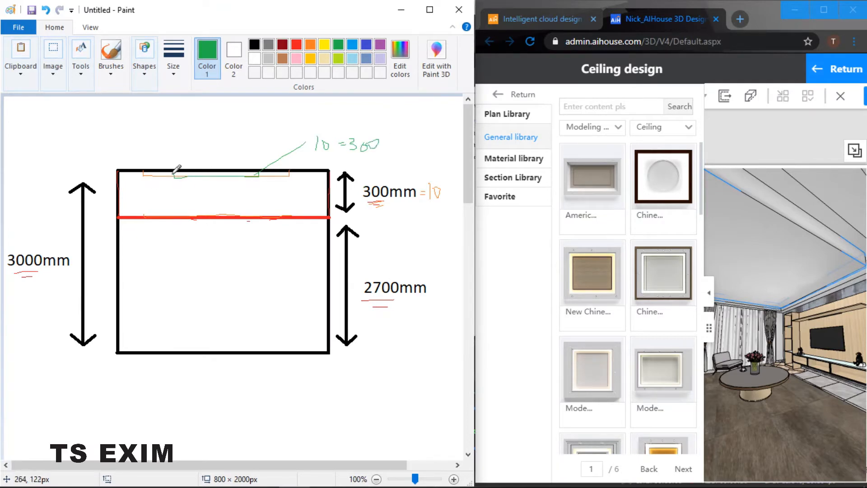
mouse_move(175, 175)
mouse_down()
mouse_move(173, 213)
mouse_move(254, 217)
mouse_move(261, 176)
mouse_up()
Switch to a maximized AiHouse window and generate a light strip for the middle structural layer
mouse_move(763, 248)
mouse_down()
mouse_move(781, 253)
mouse_move(734, 230)
mouse_move(716, 233)
mouse_up()
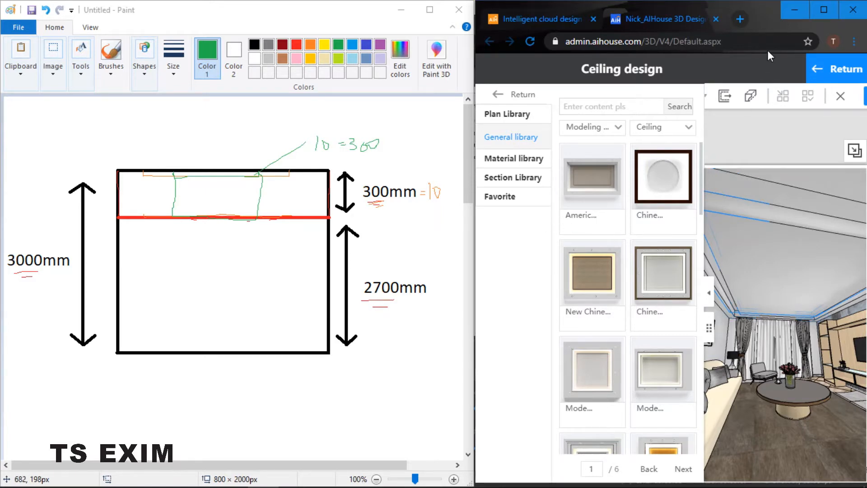
click(829, 13)
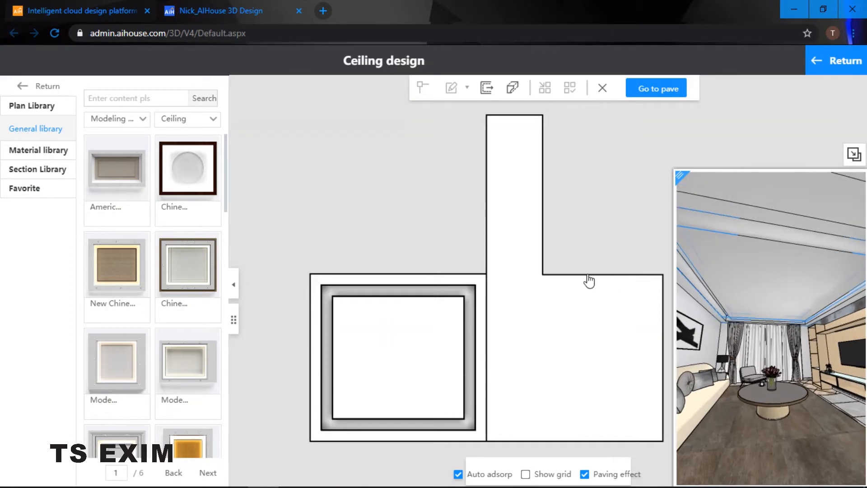
click(356, 292)
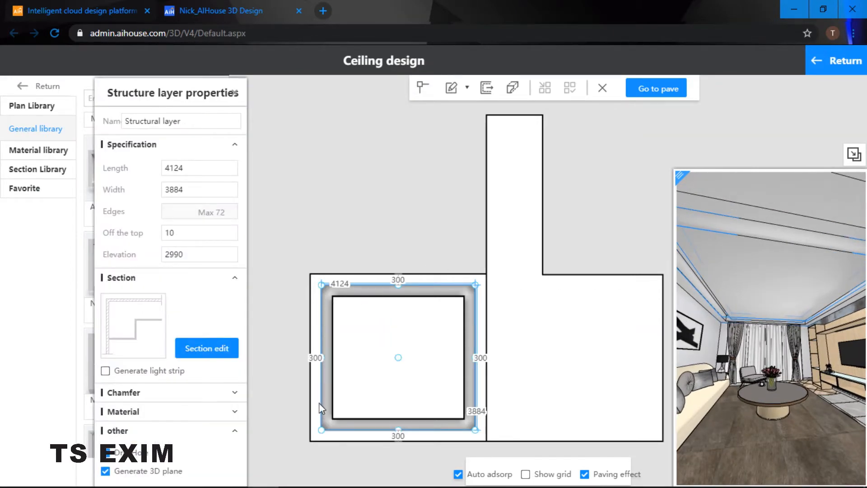
mouse_move(803, 294)
mouse_down()
mouse_move(814, 285)
mouse_move(725, 275)
mouse_move(774, 248)
mouse_move(704, 271)
mouse_move(690, 213)
mouse_up()
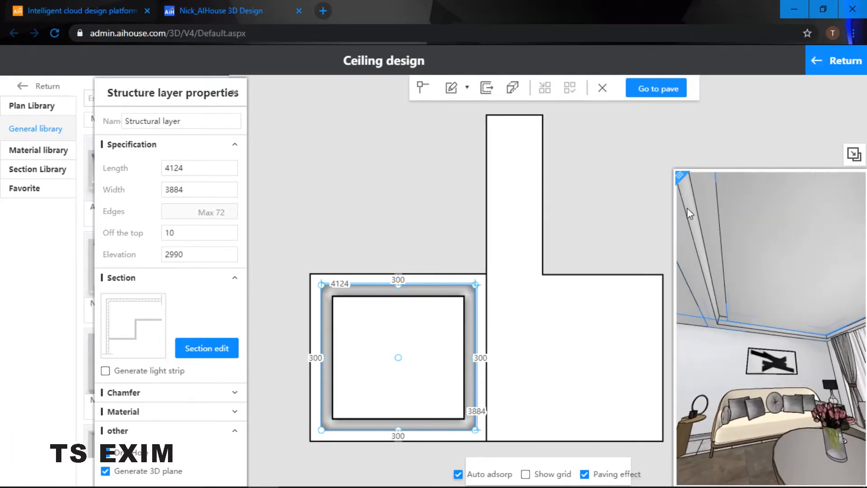
drag(729, 319, 662, 305)
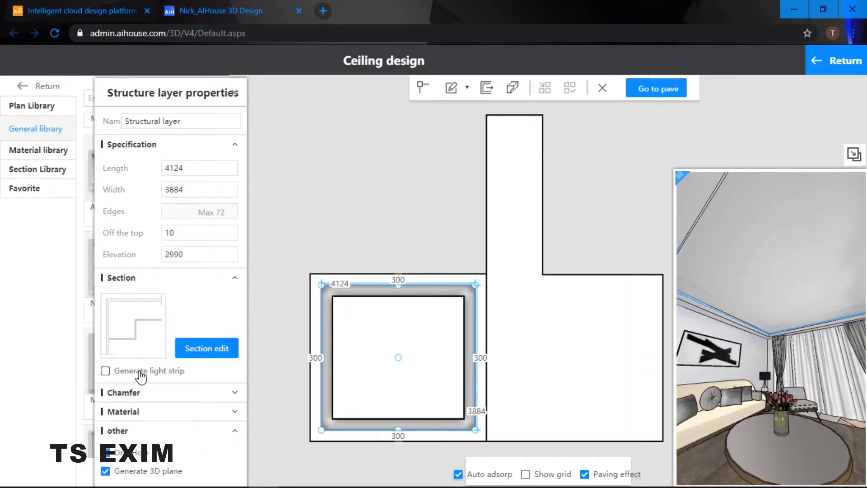
click(105, 371)
drag(745, 303, 744, 246)
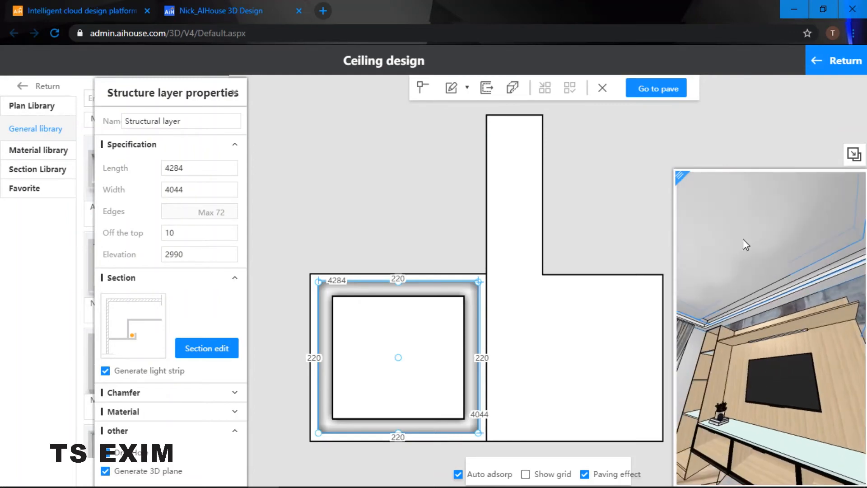
Add the DQX-92 angle moulding to the lower line slot on the vertical face in the innermost layer's section
click(370, 325)
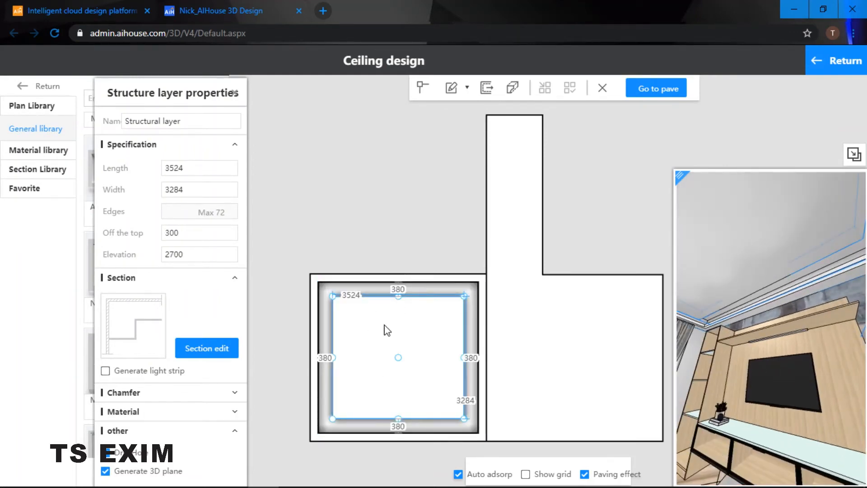
click(201, 349)
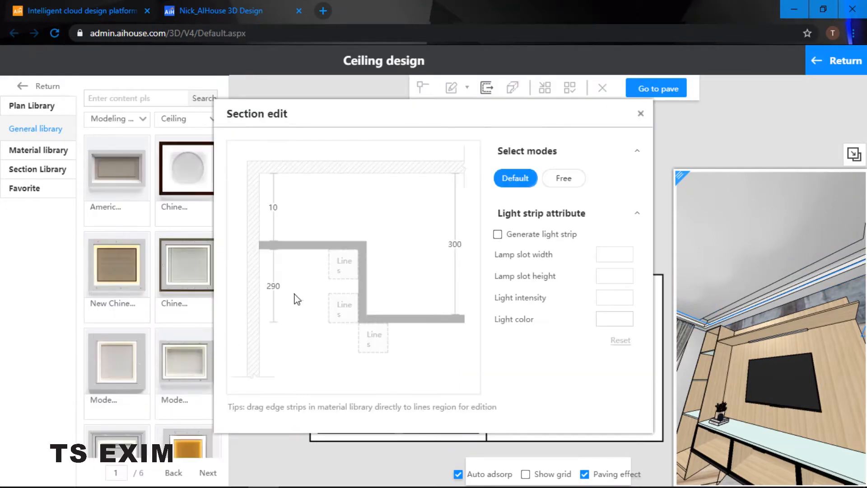
drag(370, 120, 428, 102)
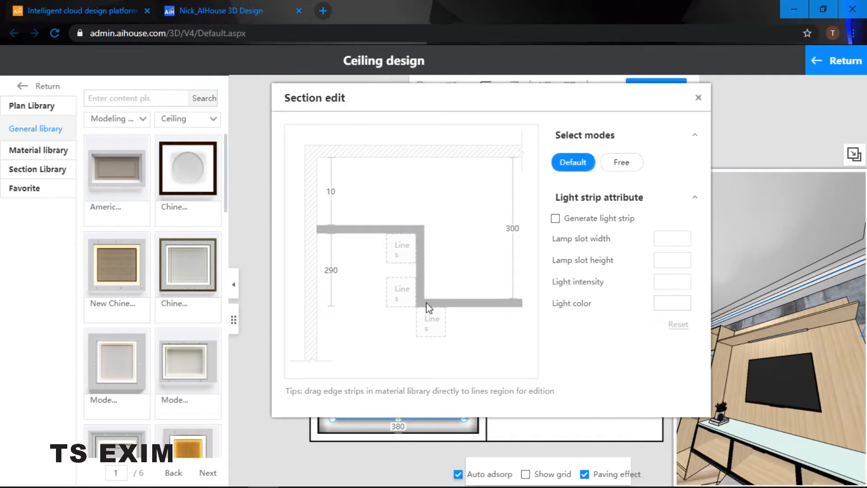
click(30, 171)
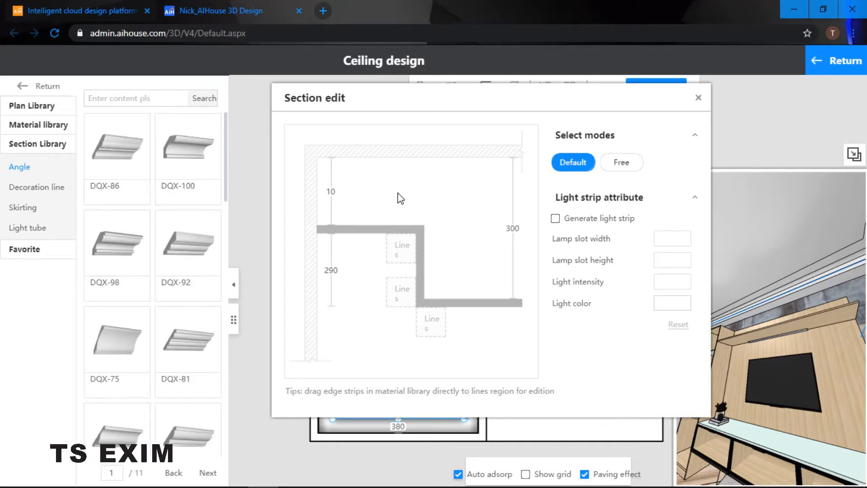
drag(816, 233, 534, 276)
drag(182, 253, 401, 291)
drag(519, 94, 448, 92)
drag(705, 215, 720, 221)
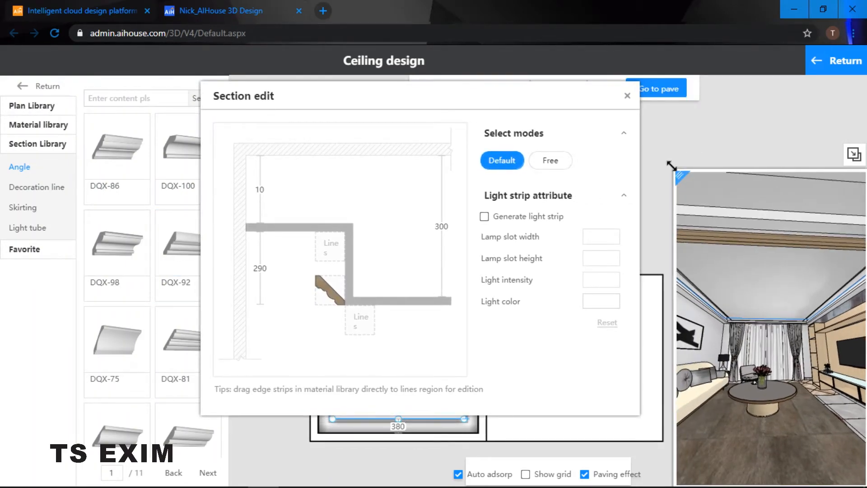
drag(672, 166, 660, 168)
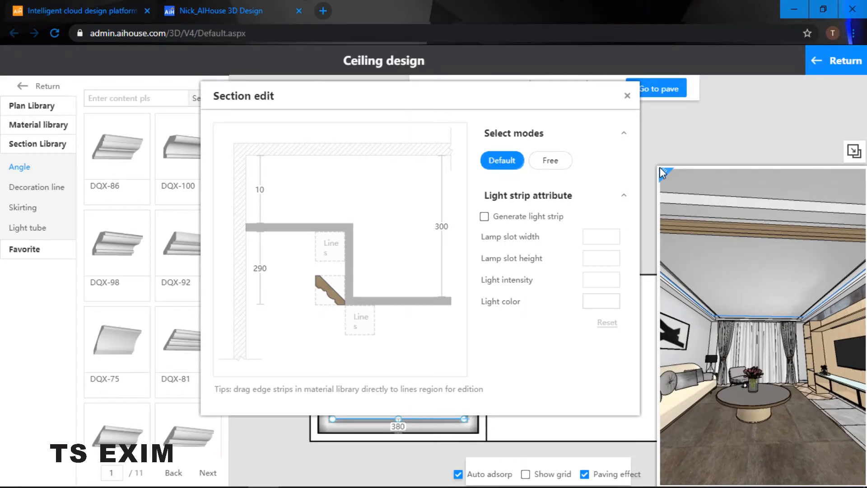
Rotate the DQX-92 edge strip in 45° increments until it stands upright with its flat side against the vertical face
click(332, 293)
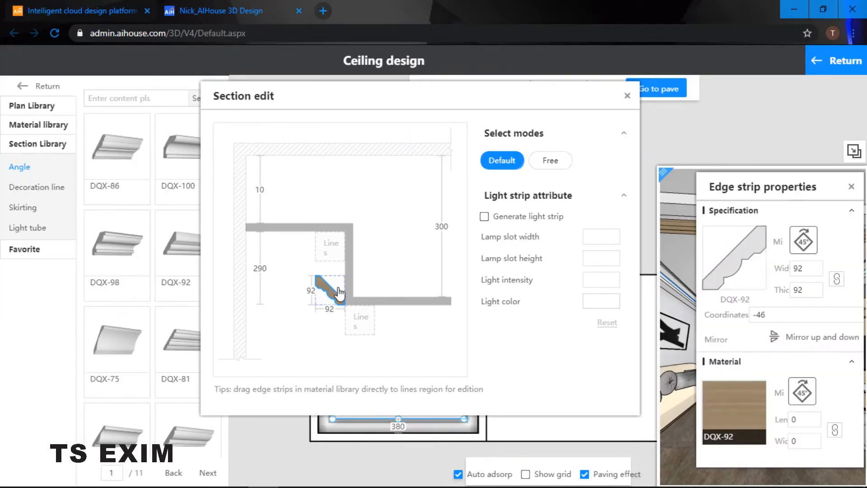
drag(768, 186, 141, 120)
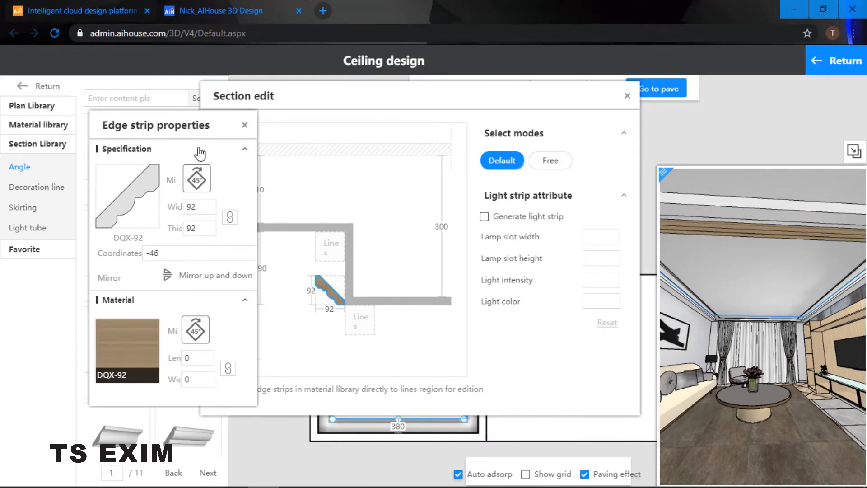
click(197, 181)
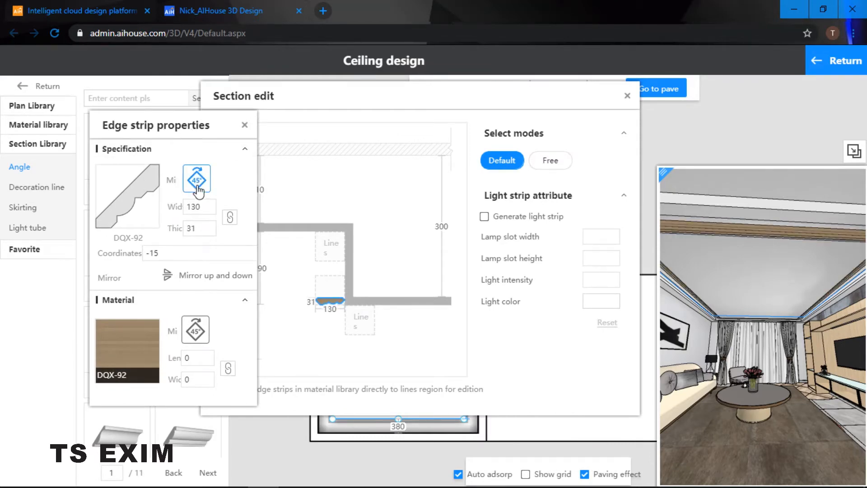
click(197, 181)
click(197, 180)
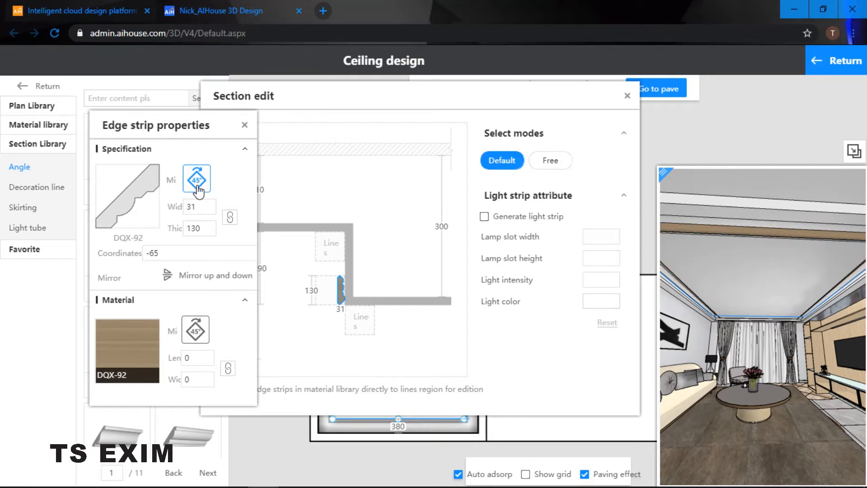
click(197, 180)
click(197, 180)
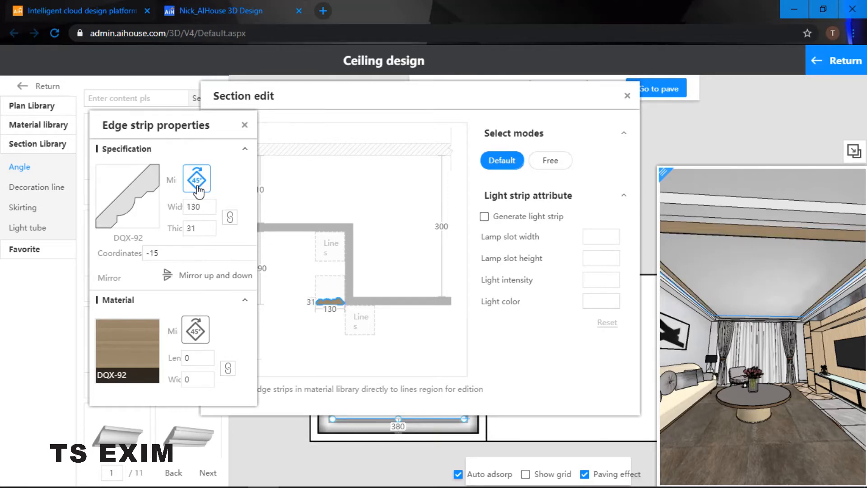
click(197, 180)
click(197, 180)
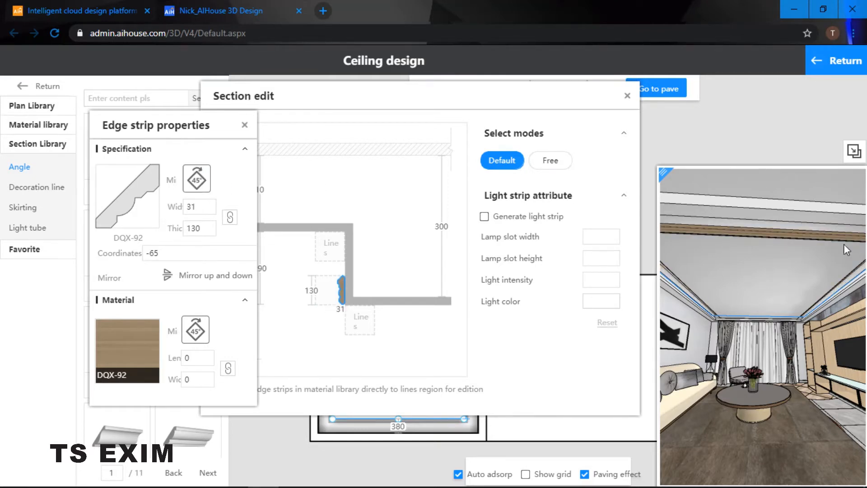
drag(844, 244, 777, 253)
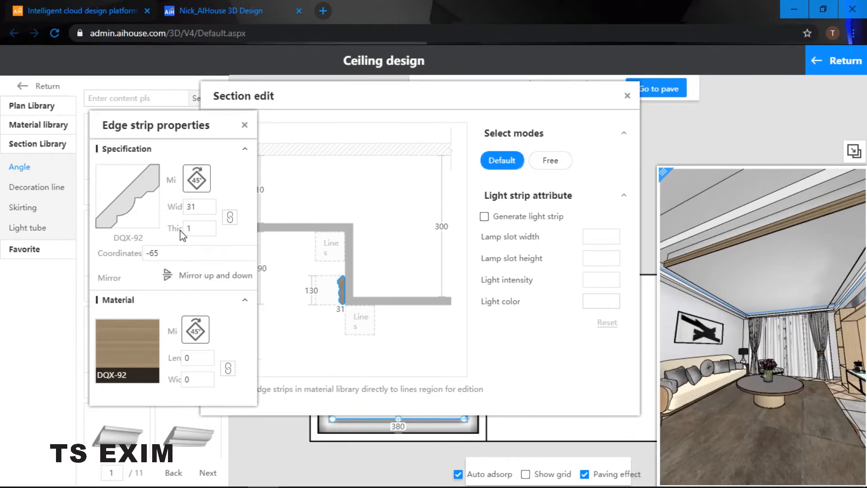
Set the DQX-92 strip's thickness to 100 and add the DQX-75 angle moulding to the line slot below the horizontal face
key(Return)
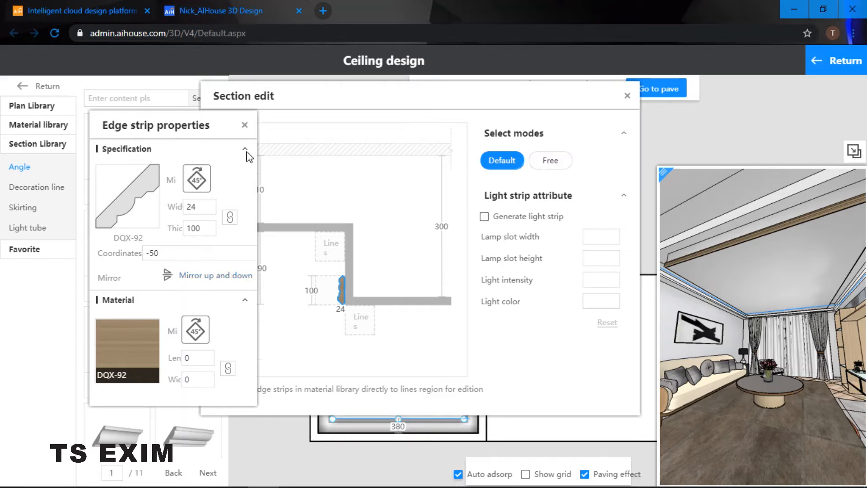
click(245, 125)
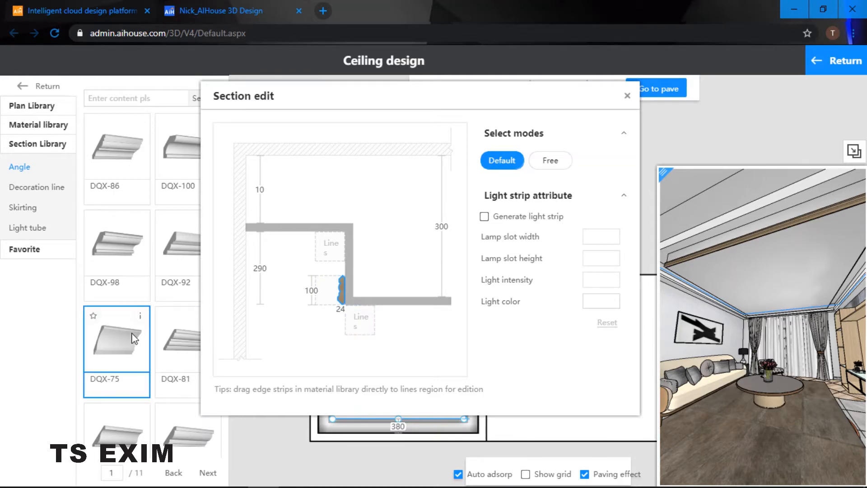
mouse_move(141, 348)
mouse_down()
mouse_move(341, 346)
mouse_move(362, 323)
mouse_up()
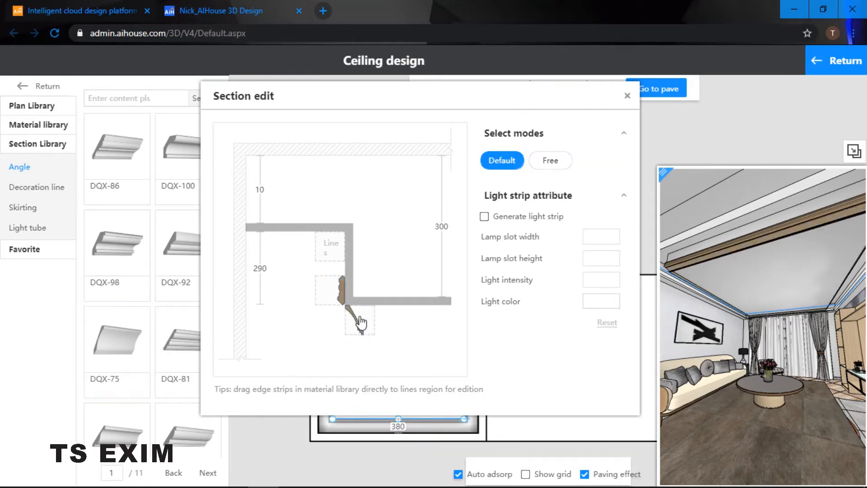
drag(717, 250, 790, 210)
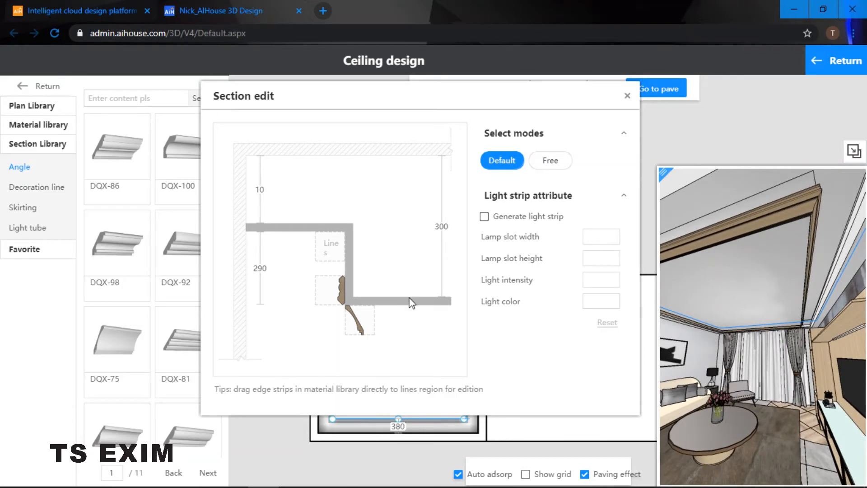
drag(719, 241, 690, 237)
click(357, 322)
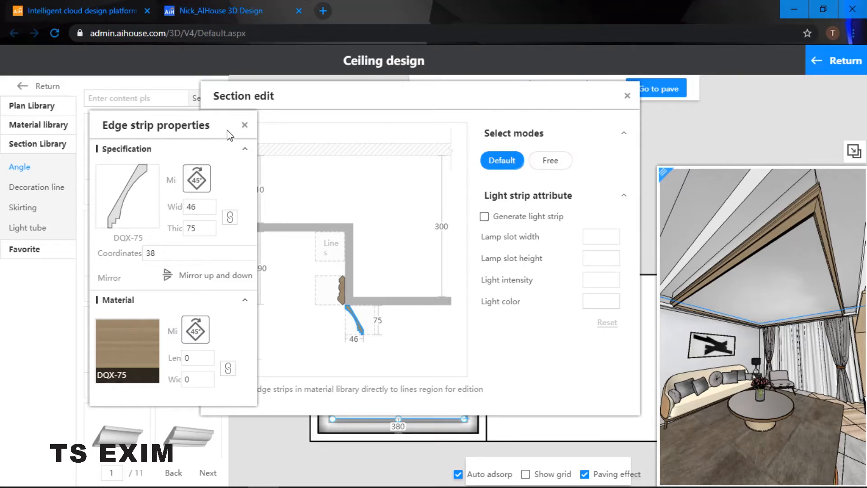
click(245, 125)
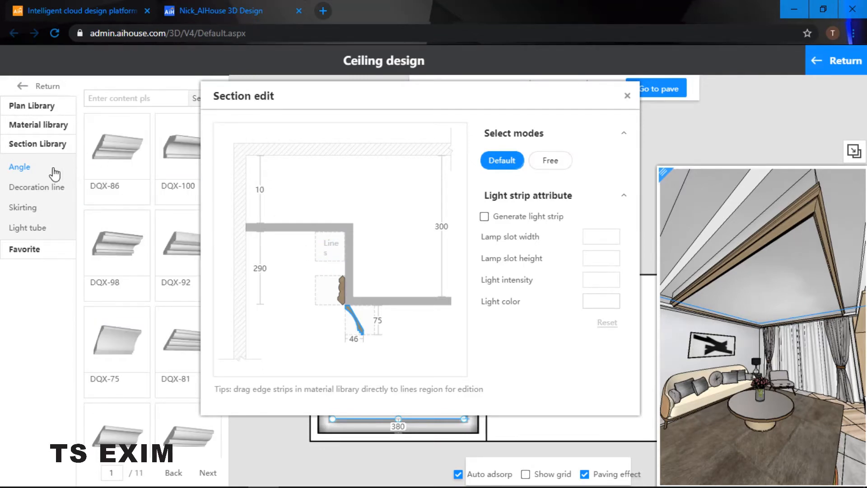
Add the Round tube light to the upper line slot beside the vertical face in the section
click(28, 229)
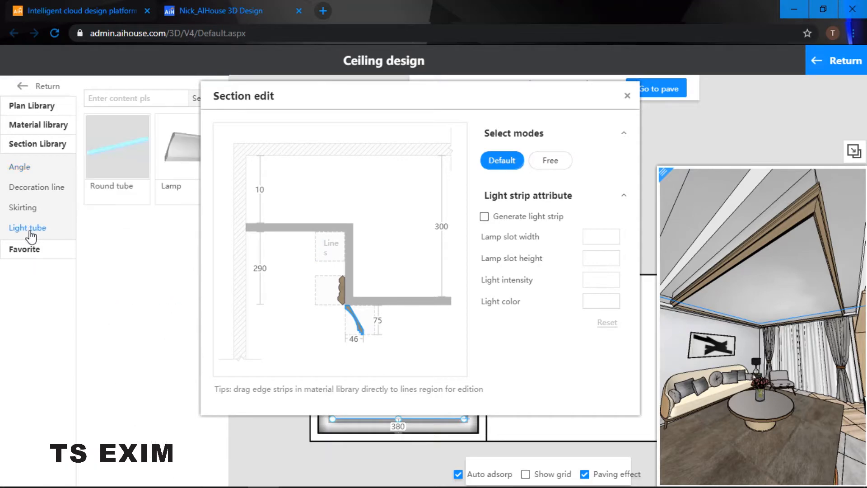
drag(120, 155, 329, 250)
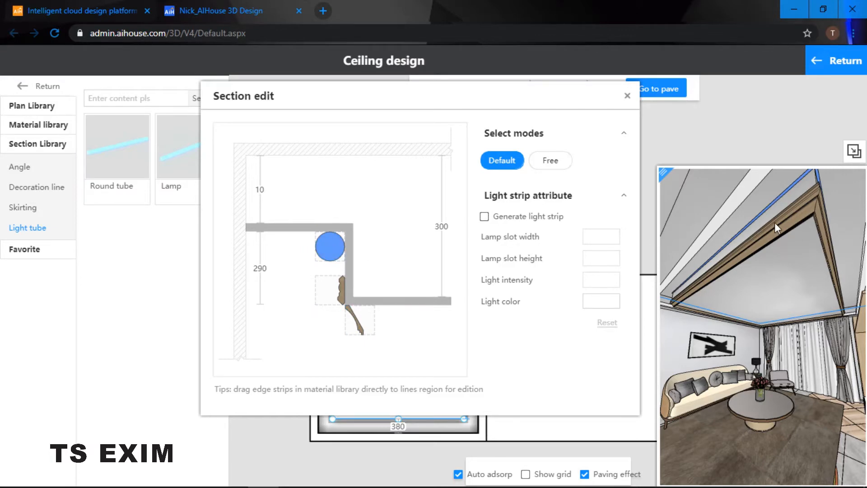
drag(774, 222, 682, 220)
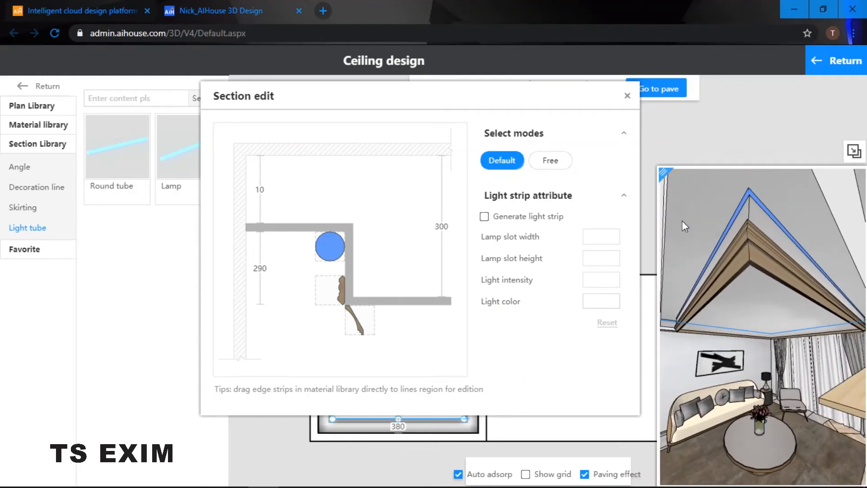
Set the round tube's light color to 00ff8e and its light intensity to 10, finishing the section edit
click(335, 249)
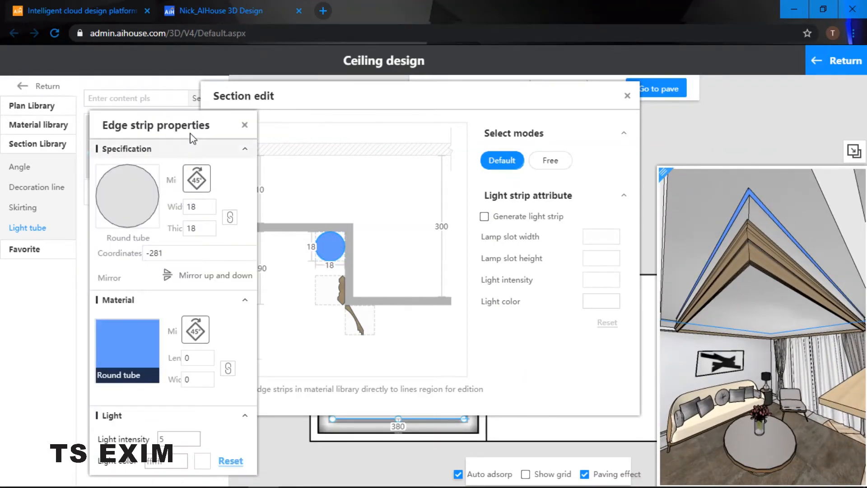
drag(193, 136, 207, 119)
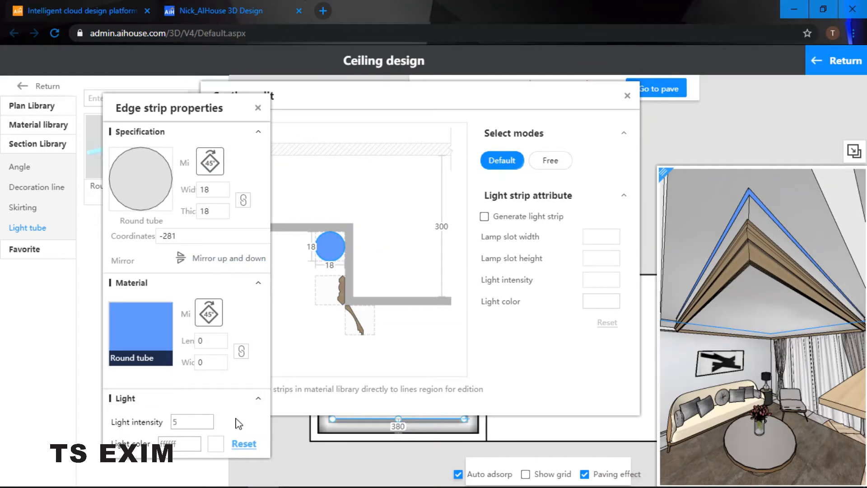
click(216, 444)
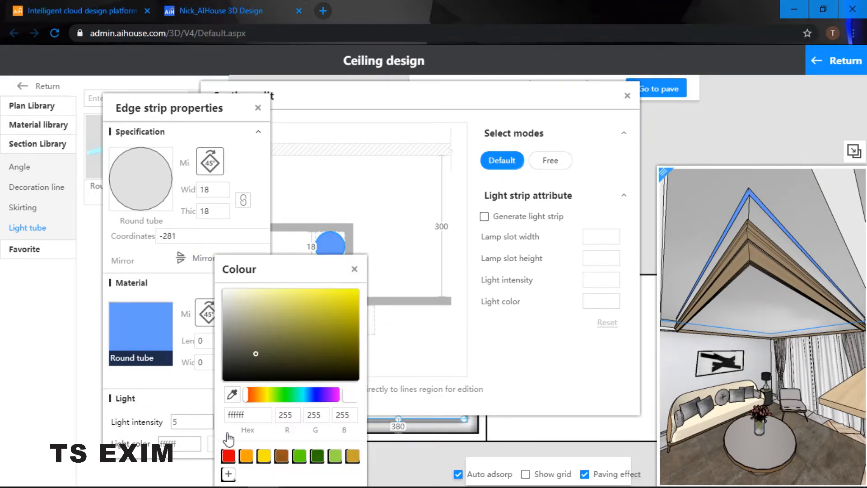
drag(293, 271, 304, 248)
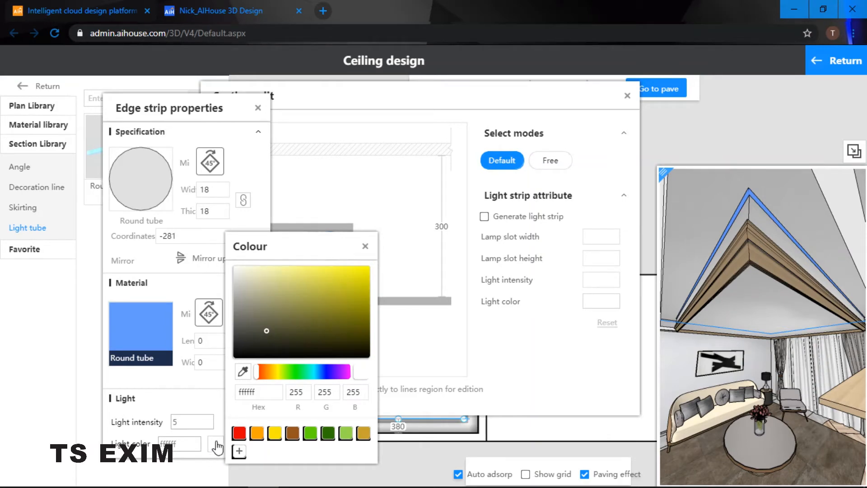
drag(274, 373, 308, 375)
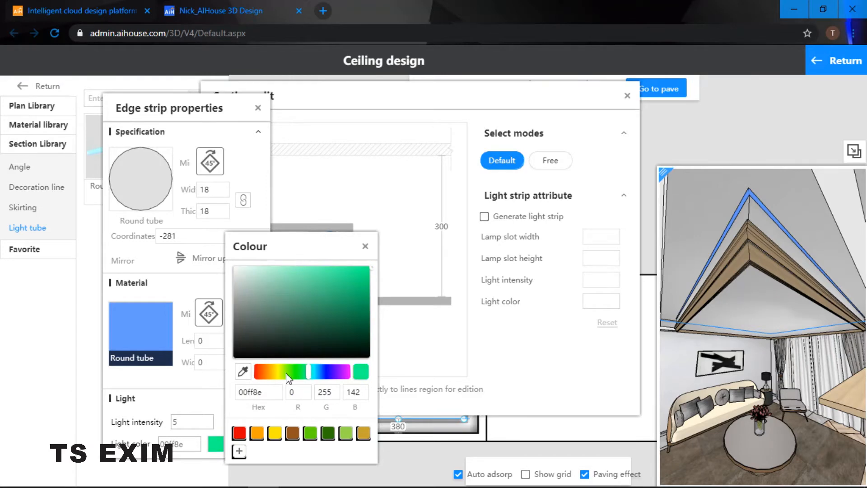
drag(195, 423, 162, 425)
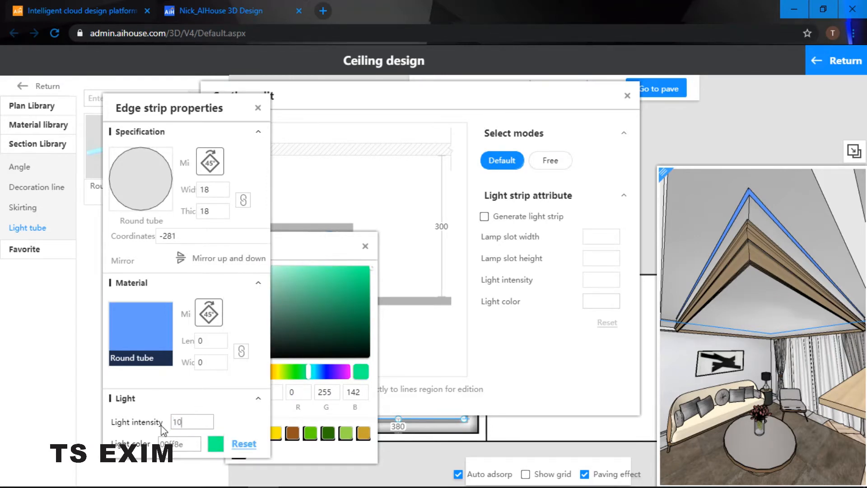
click(258, 108)
click(365, 246)
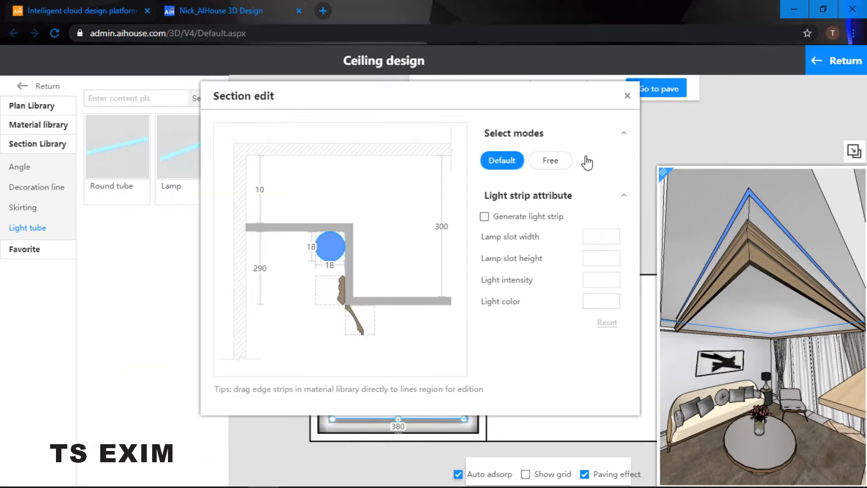
click(627, 96)
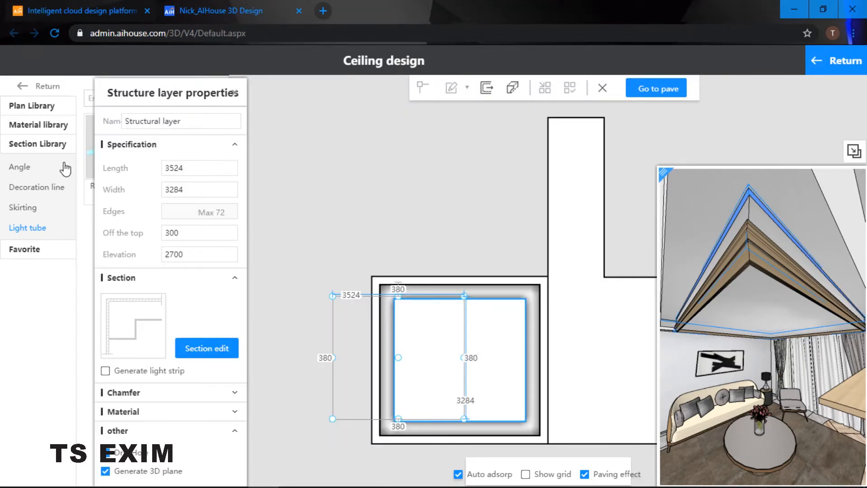
click(232, 94)
drag(701, 253, 759, 277)
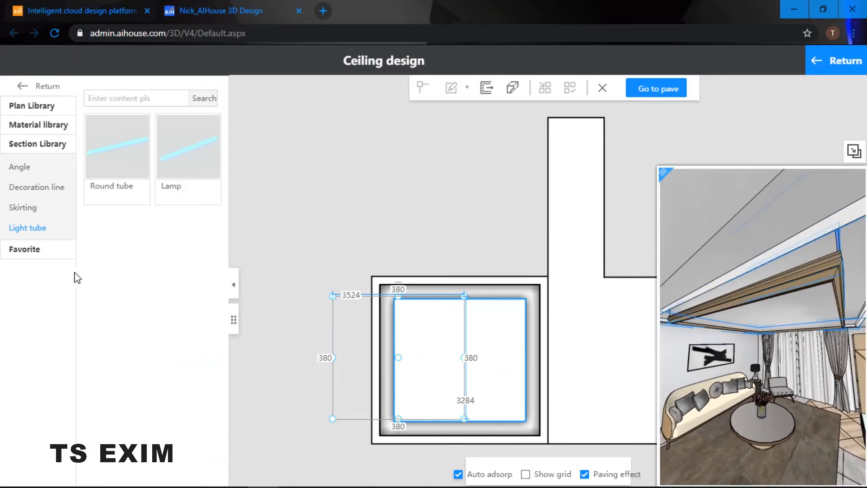
Apply the dark Meige 800*1200 wood grain texture to the lower and upper edge mouldings of the innermost ceiling layer
click(27, 127)
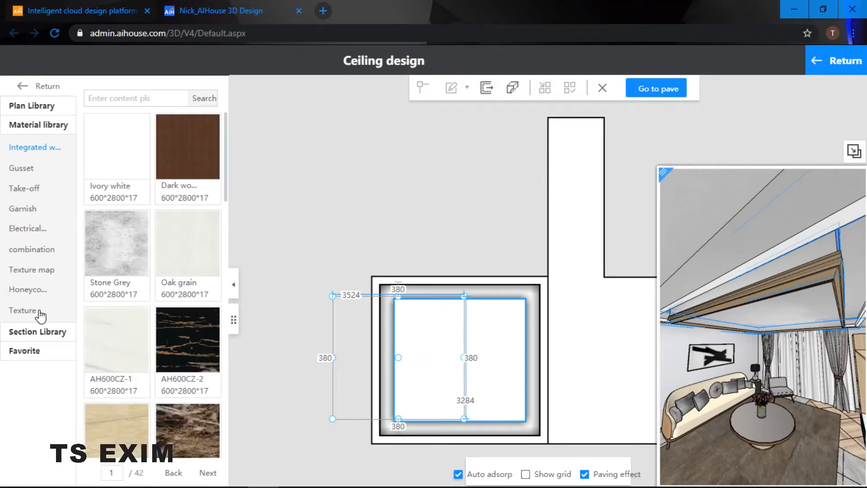
click(23, 310)
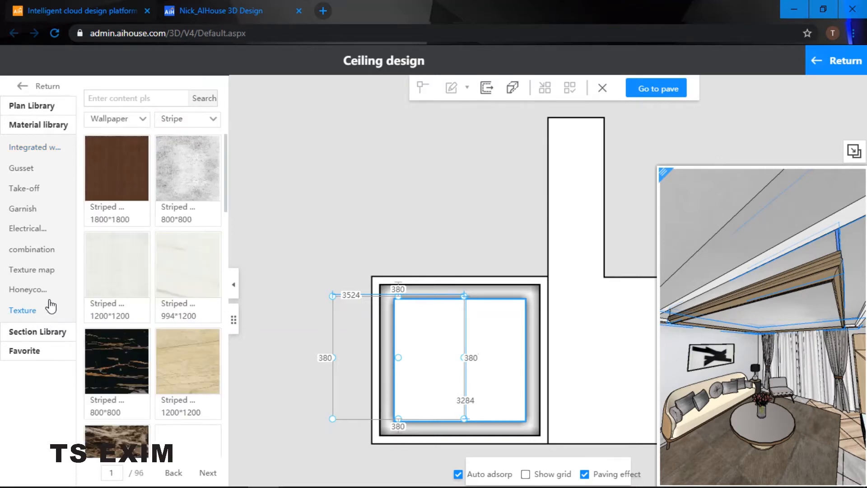
click(135, 121)
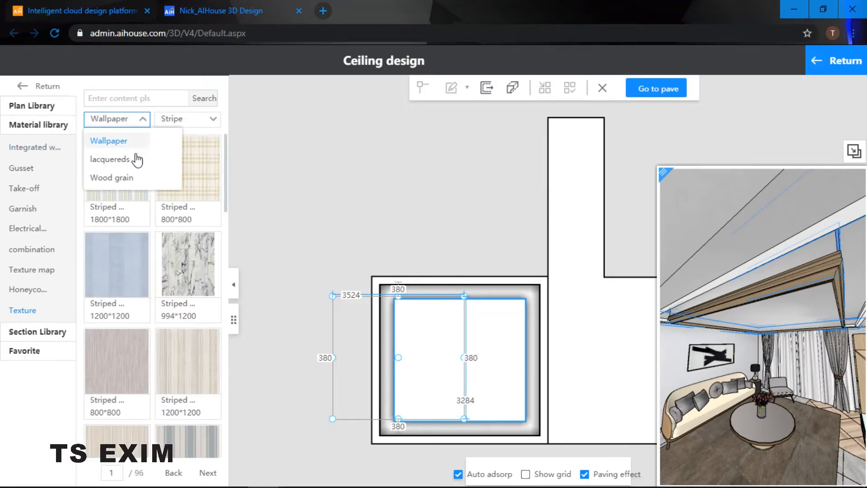
click(125, 178)
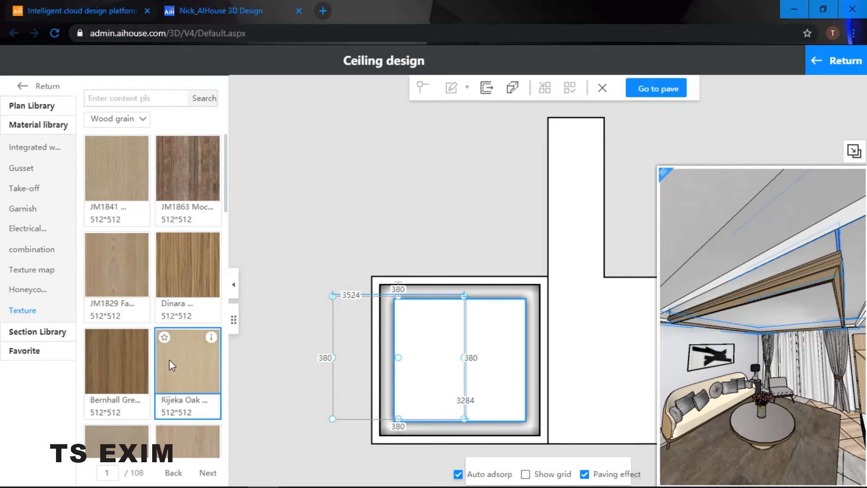
scroll(188, 313, down, 5)
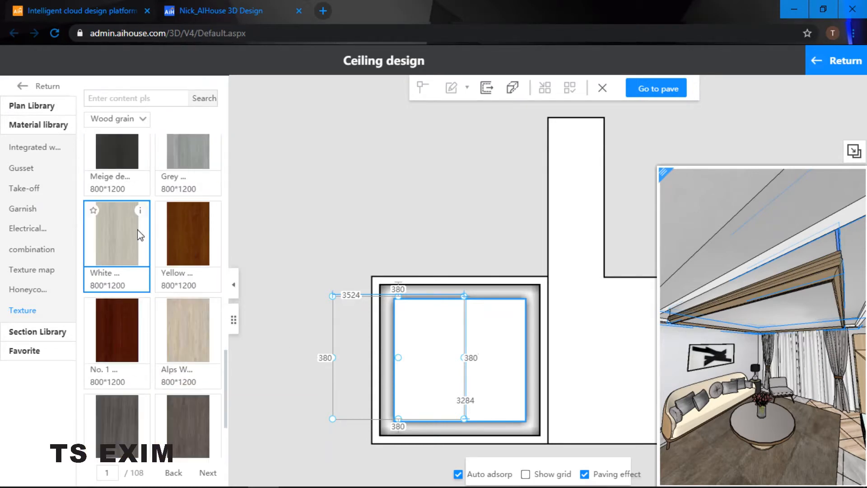
scroll(135, 235, up, 2)
scroll(129, 262, up, 2)
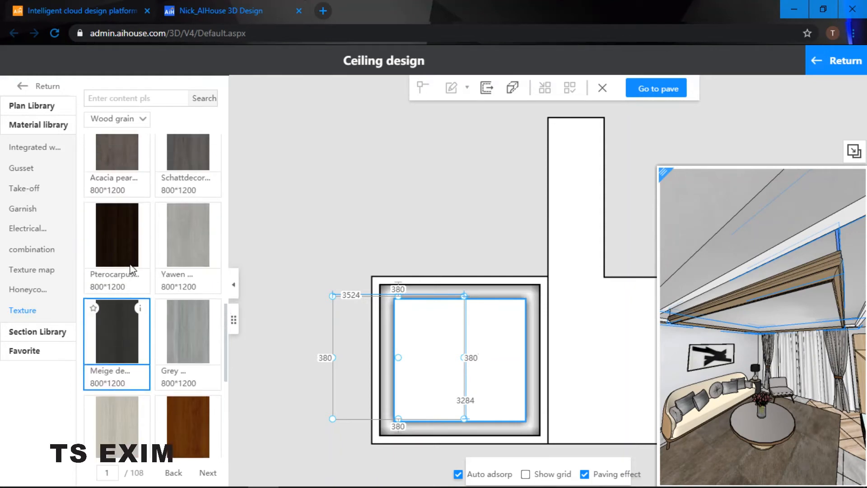
scroll(131, 270, up, 1)
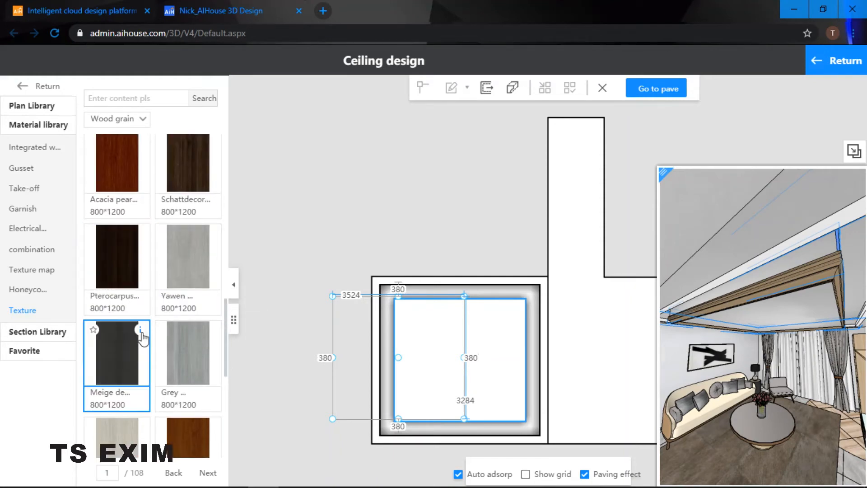
mouse_move(141, 334)
drag(108, 356, 750, 294)
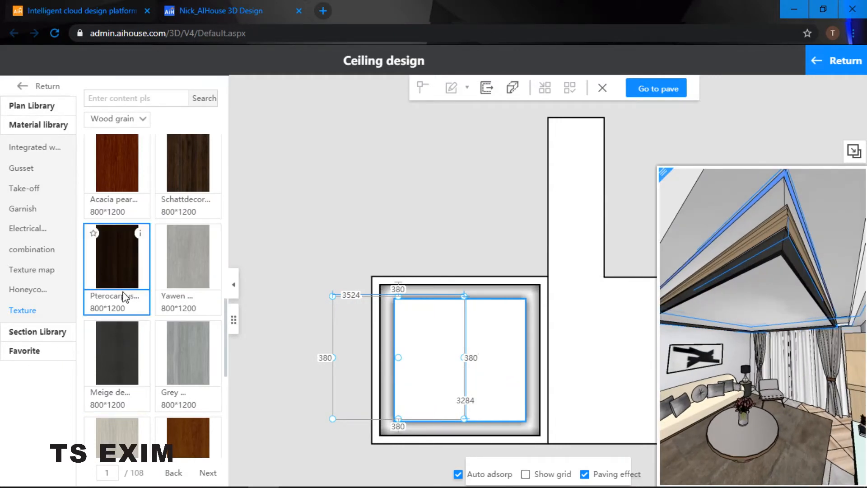
drag(116, 352, 774, 227)
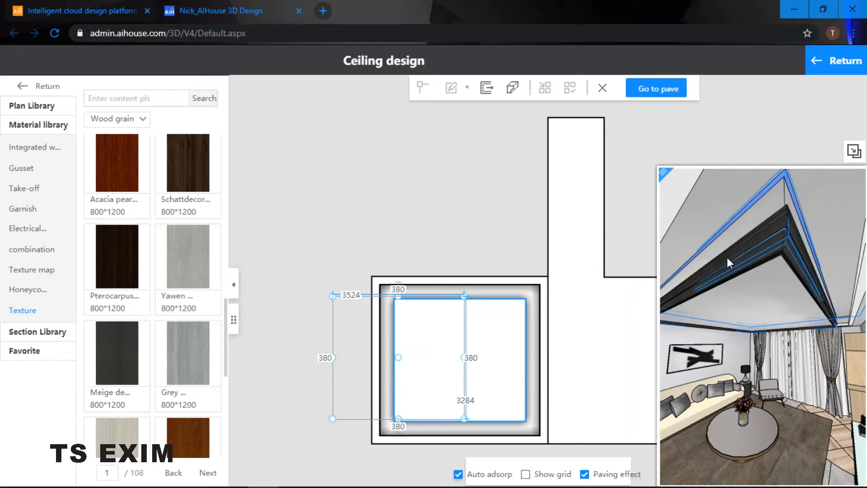
Apply the Grey 800*1200 wood grain texture to the central ceiling panel inside the dark mouldings
drag(727, 257, 747, 294)
drag(189, 364, 763, 268)
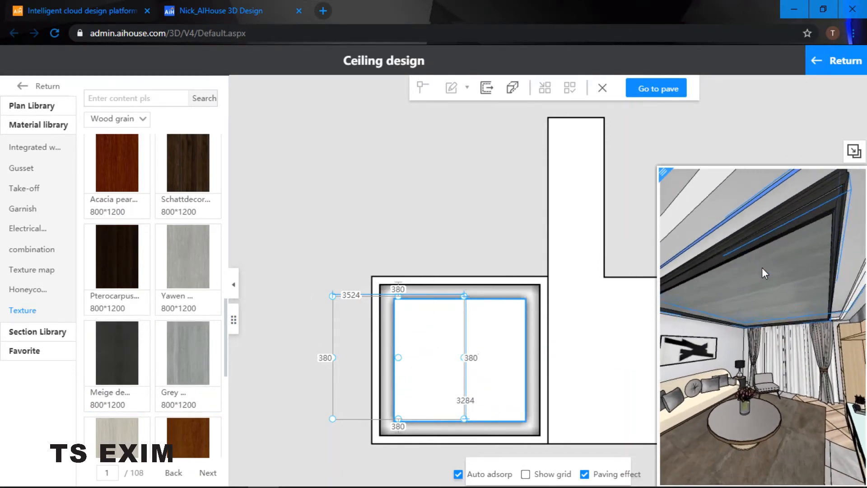
drag(510, 238, 443, 211)
right_drag(452, 220, 394, 216)
drag(791, 274, 793, 255)
right_click(793, 255)
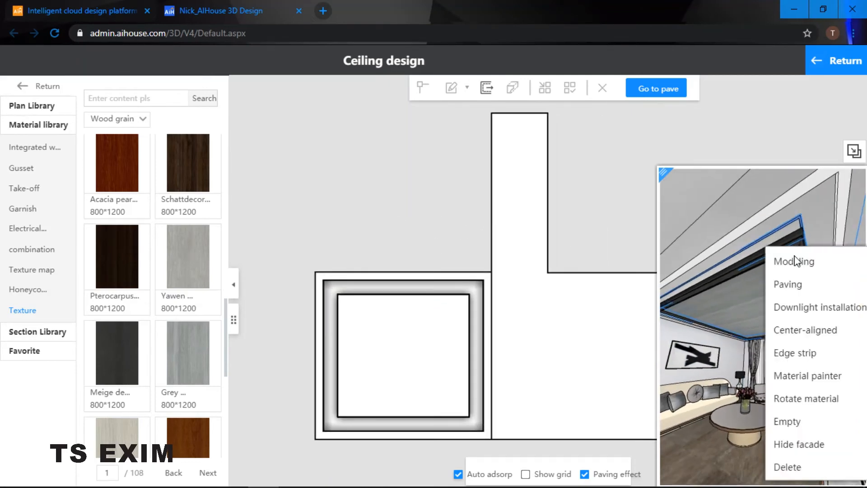
click(606, 208)
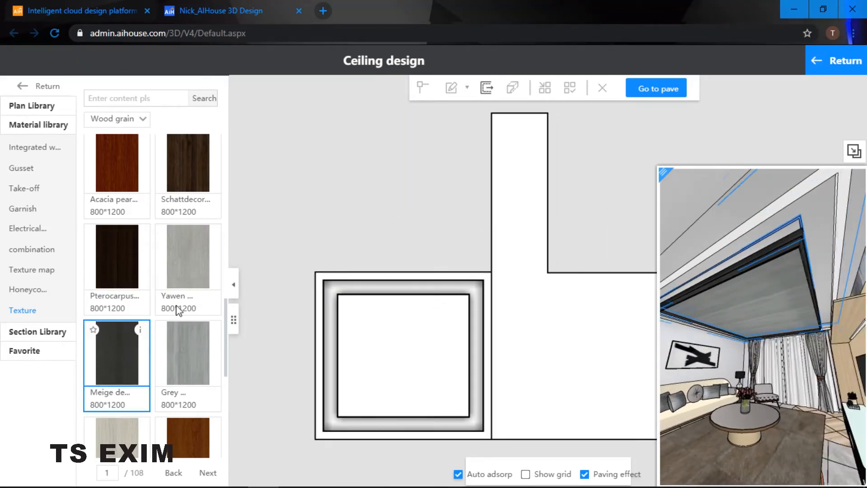
Apply the Grey wood grain texture to the ceiling faces surrounding the dark mouldings on each side
drag(190, 352, 774, 278)
drag(196, 364, 791, 233)
drag(788, 236, 709, 270)
scroll(709, 271, up, 3)
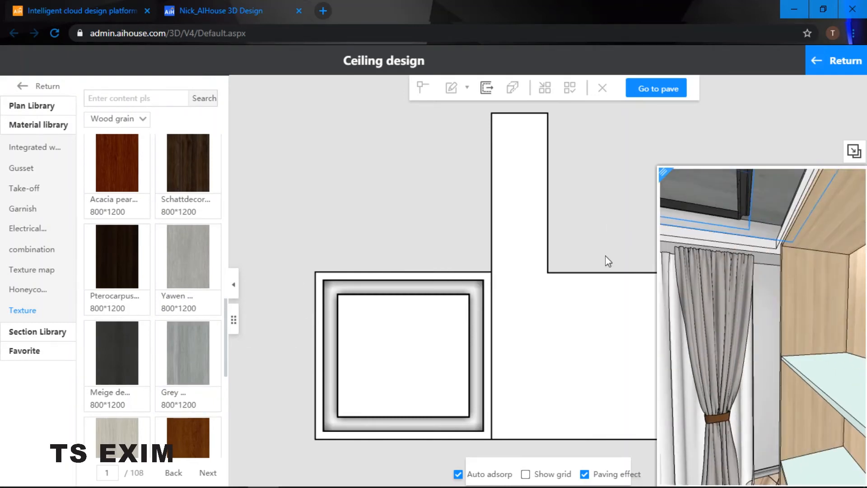
drag(210, 361, 742, 225)
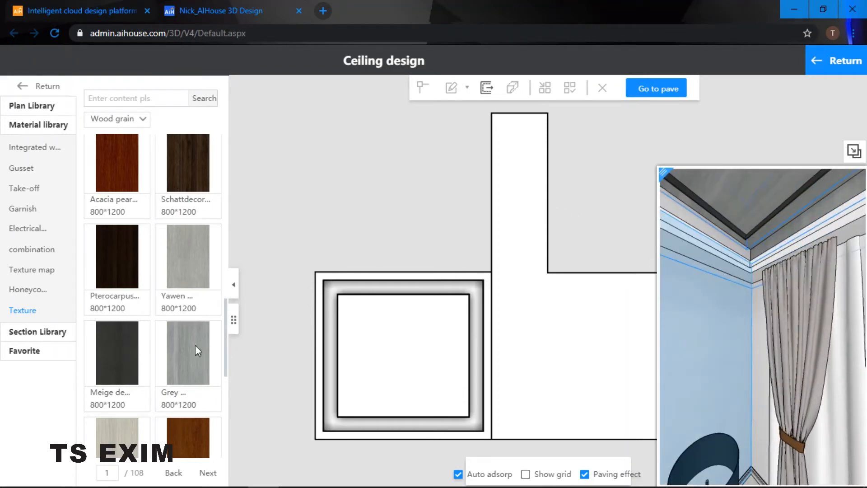
drag(195, 345, 701, 221)
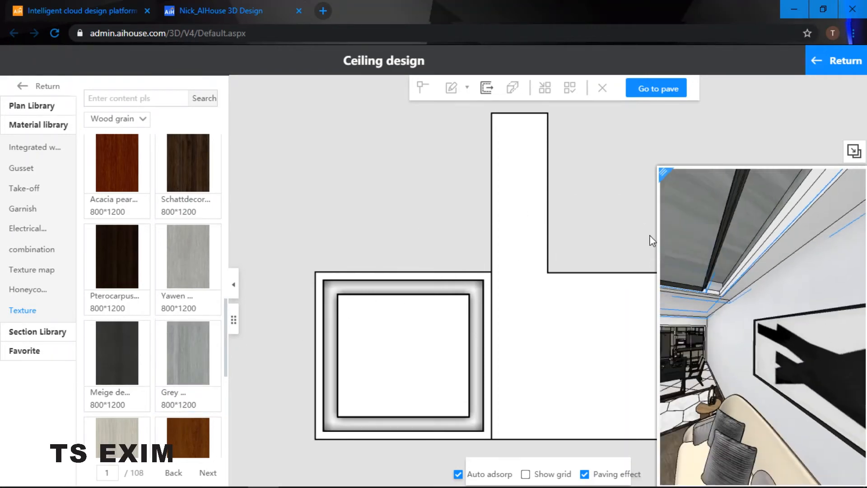
drag(220, 364, 770, 249)
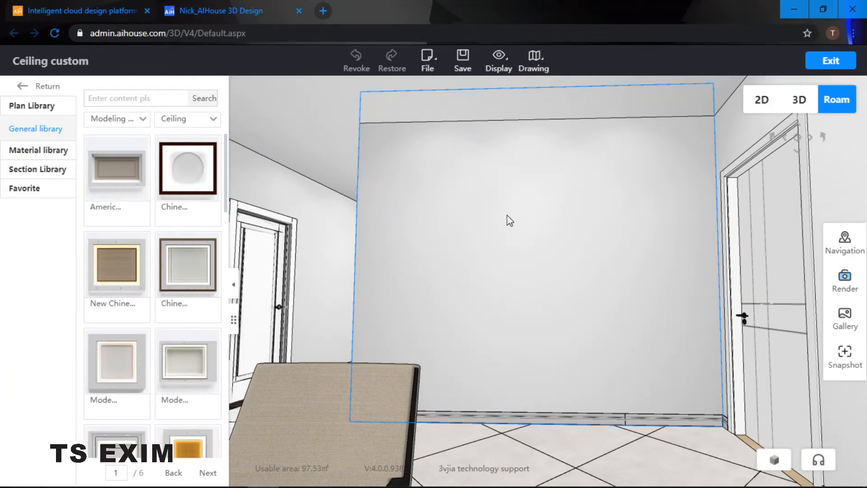
Open the background wall design for the blank living room wall and select its base layer
click(510, 220)
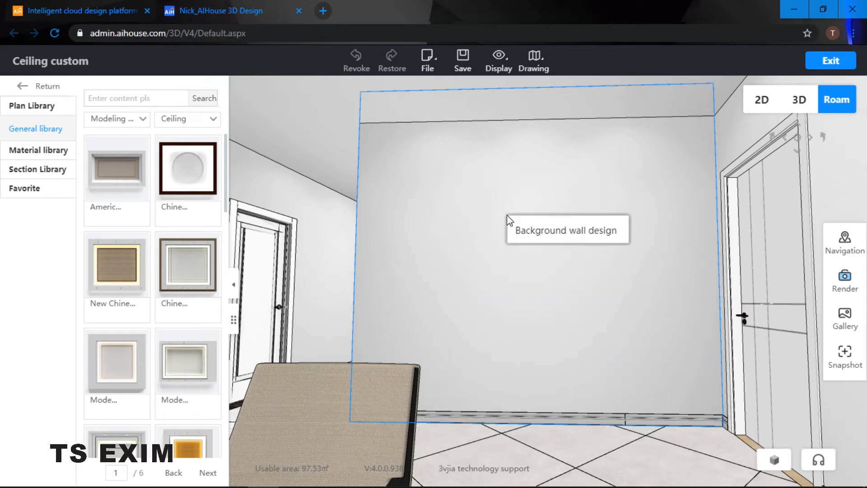
click(540, 217)
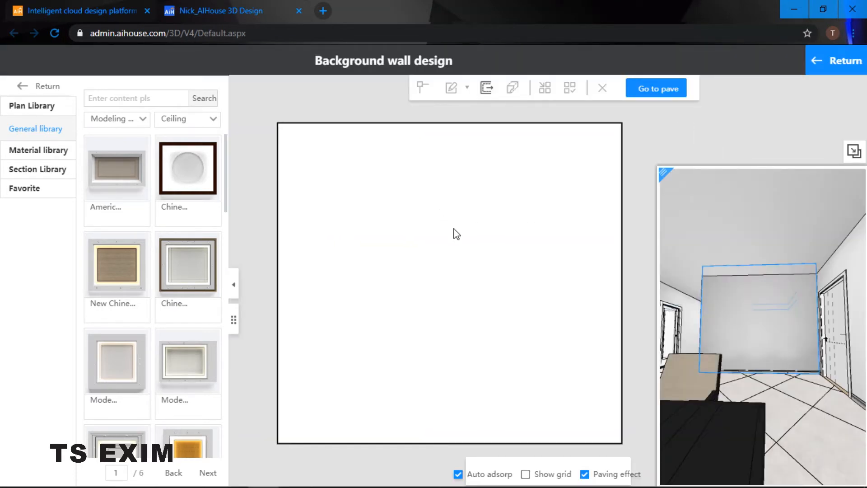
click(485, 205)
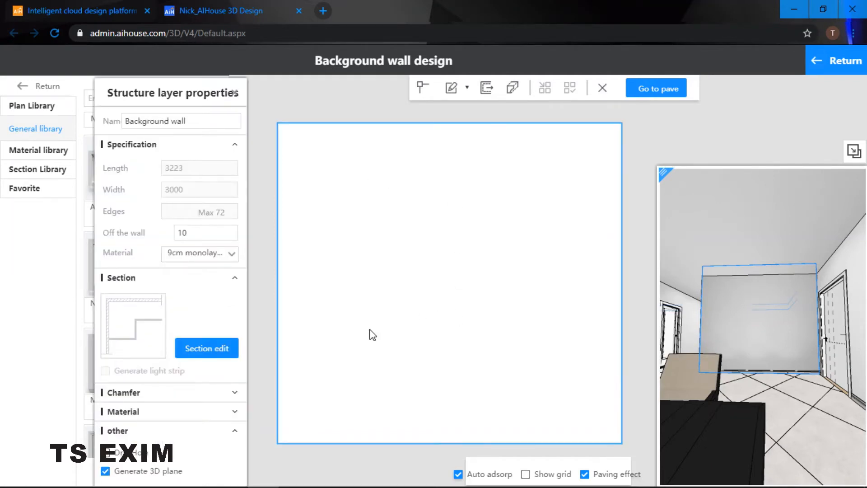
Import NBA 1.dxf from the 6 DXF MODAL folder into the background wall as local area modeling
right_click(396, 211)
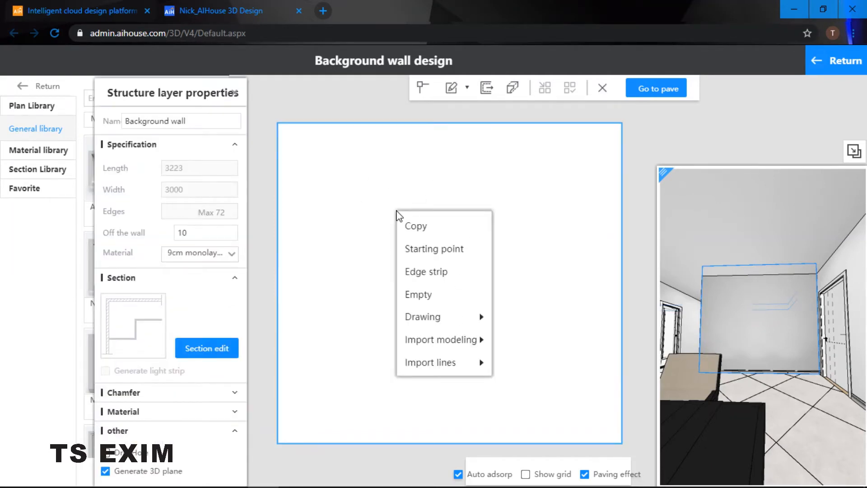
mouse_move(439, 342)
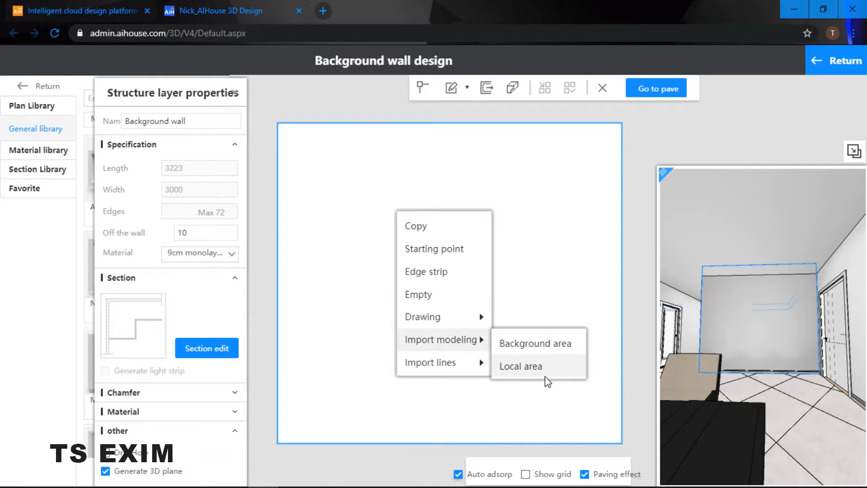
click(542, 368)
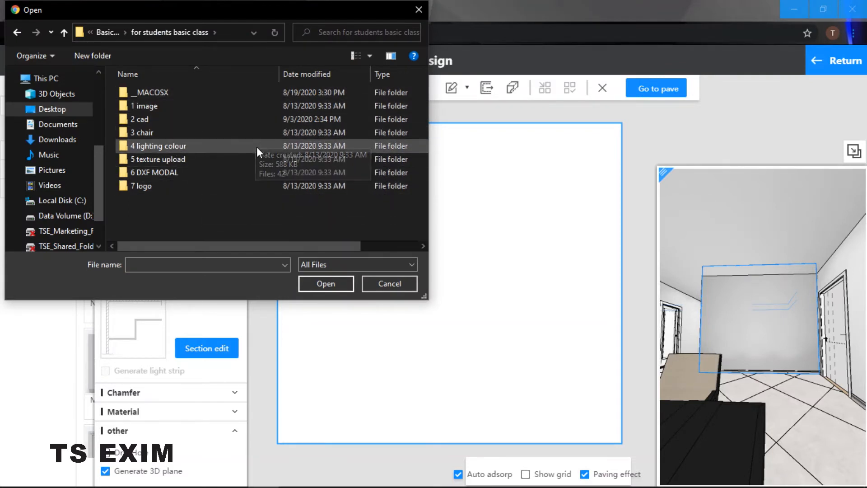
double_click(199, 172)
click(195, 105)
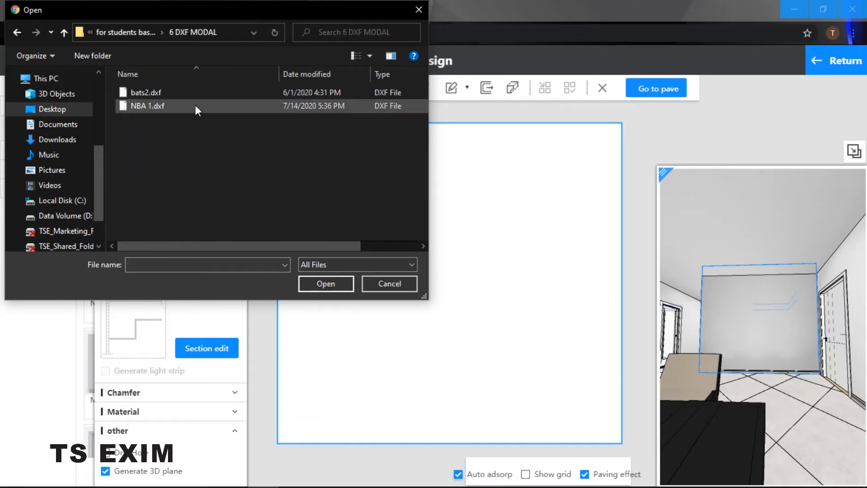
click(325, 283)
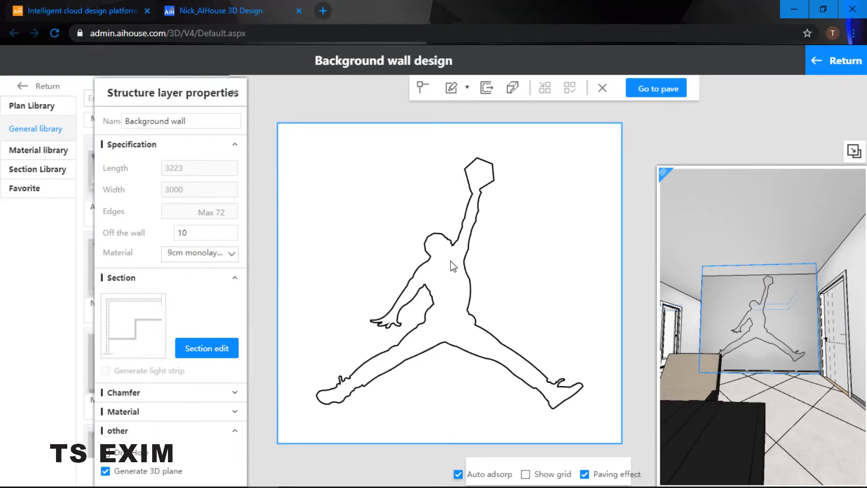
Shift the imported figure slightly down, to about 368 from the wall's upper edge
click(451, 271)
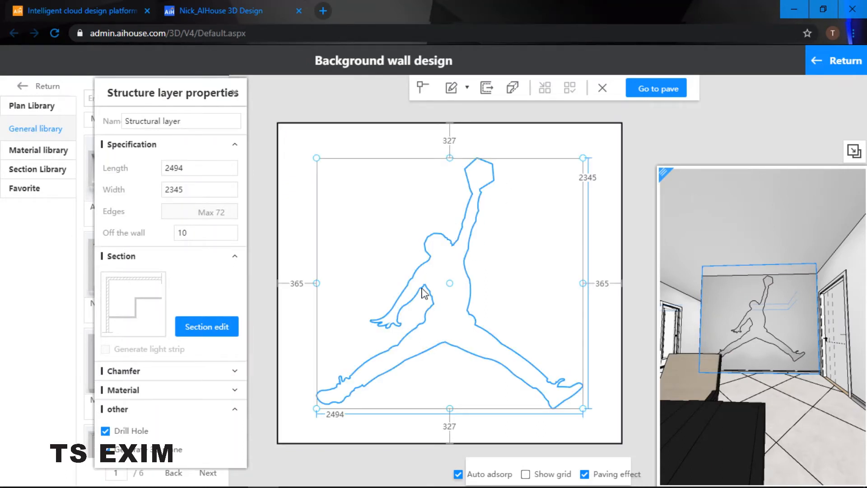
drag(454, 284, 454, 289)
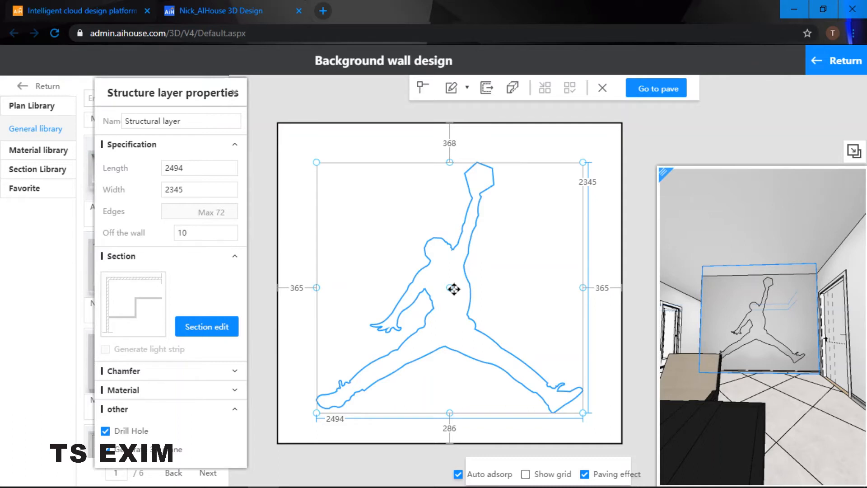
scroll(774, 316, up, 2)
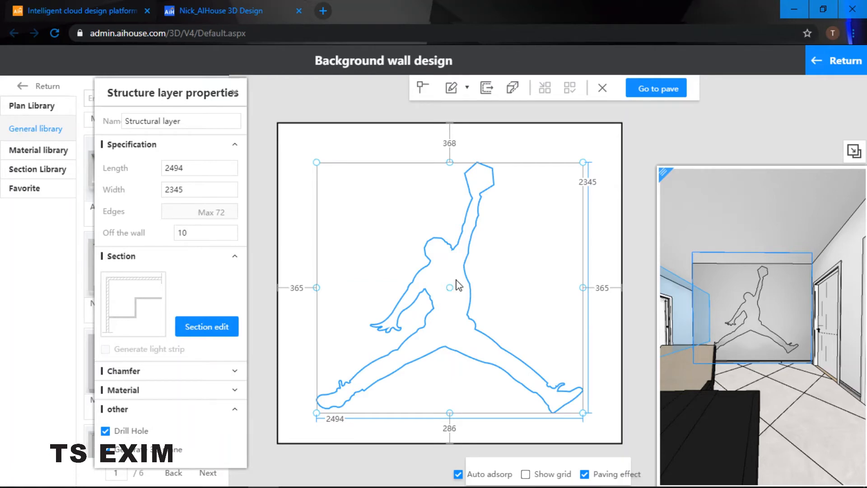
Rotate the figure clockwise and scale its bounding frame down to about 1998 by 2042
click(476, 189)
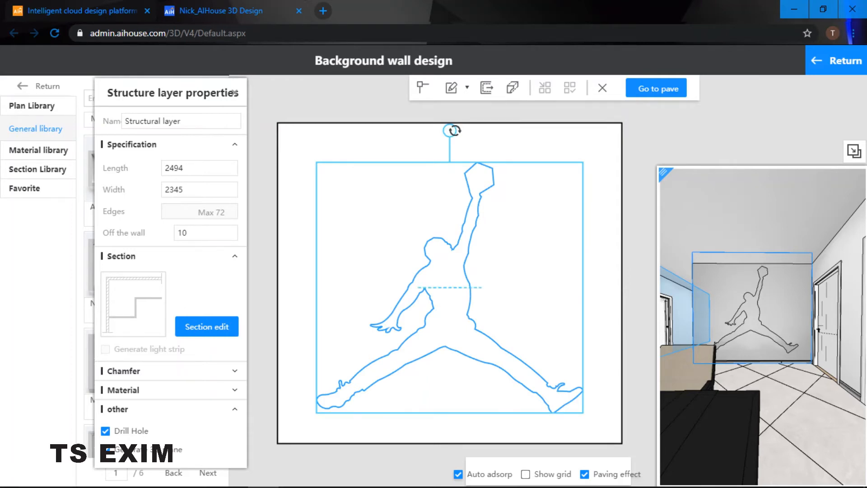
drag(451, 131, 499, 142)
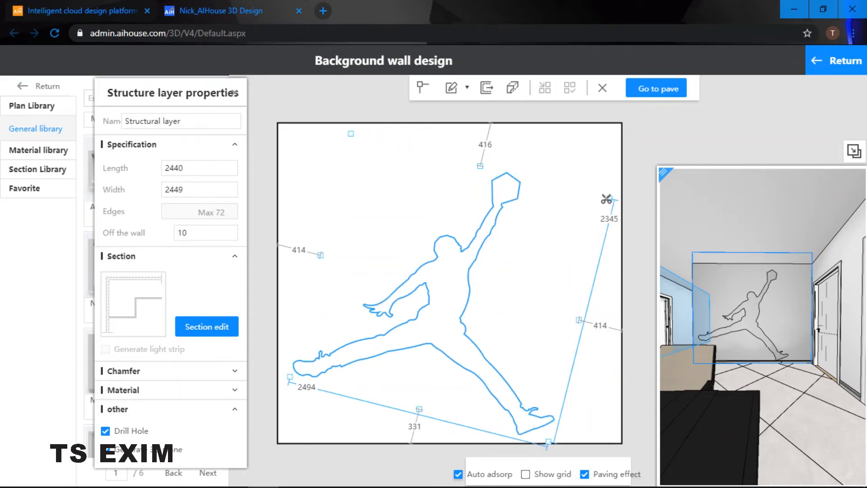
drag(610, 199, 552, 223)
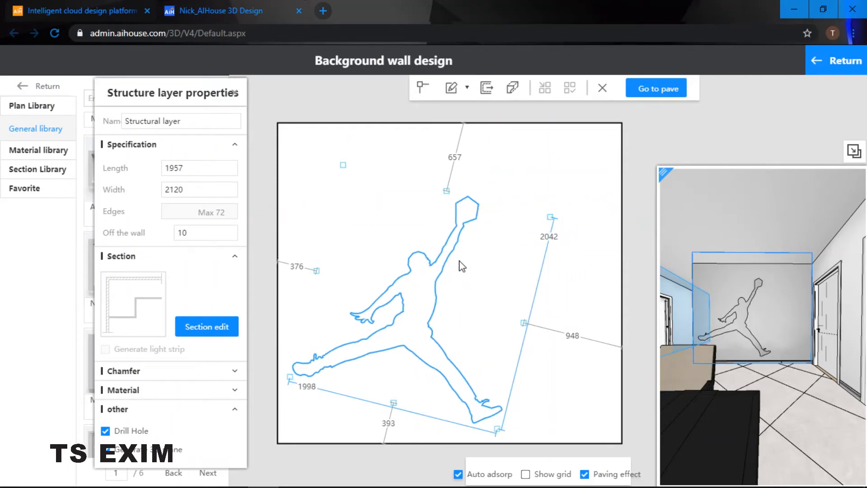
Move the figure back near the wall's centre and rotate it slightly counterclockwise, about 484 from the upper edge
click(491, 228)
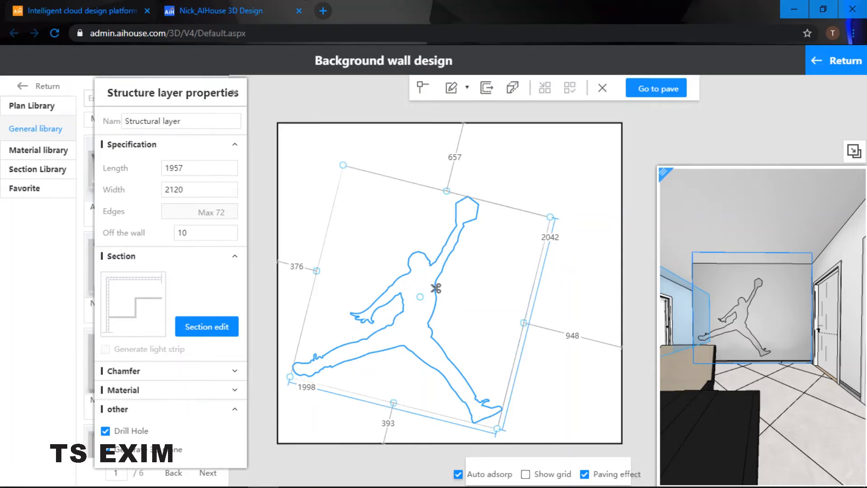
drag(422, 299, 453, 277)
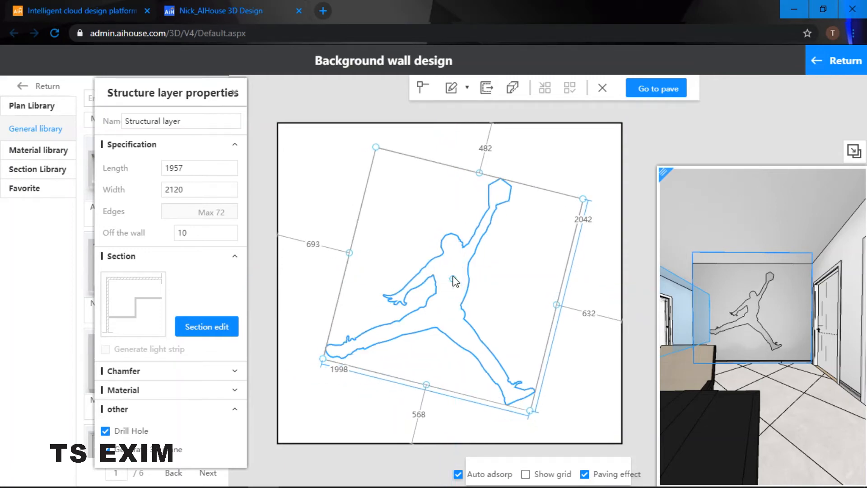
mouse_move(485, 173)
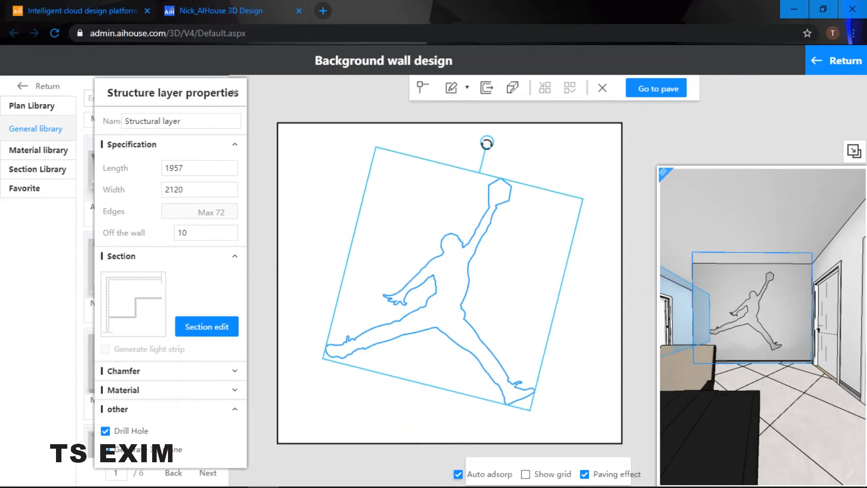
drag(486, 144, 478, 140)
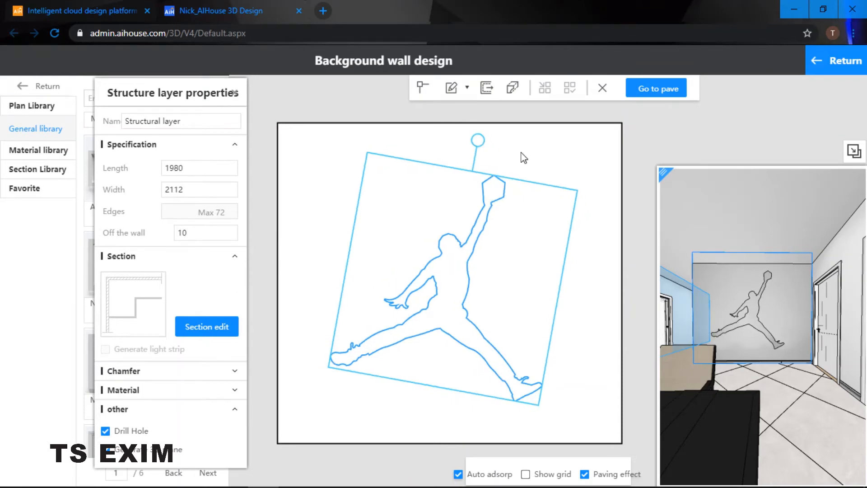
click(450, 270)
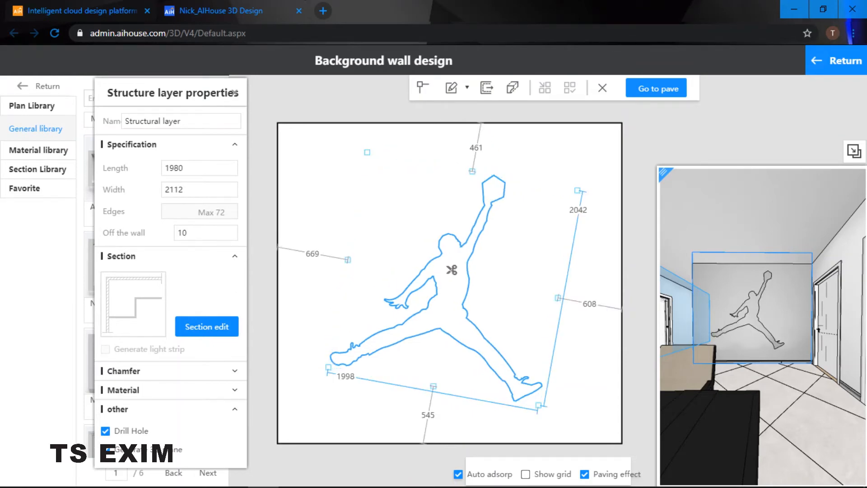
drag(450, 270, 456, 282)
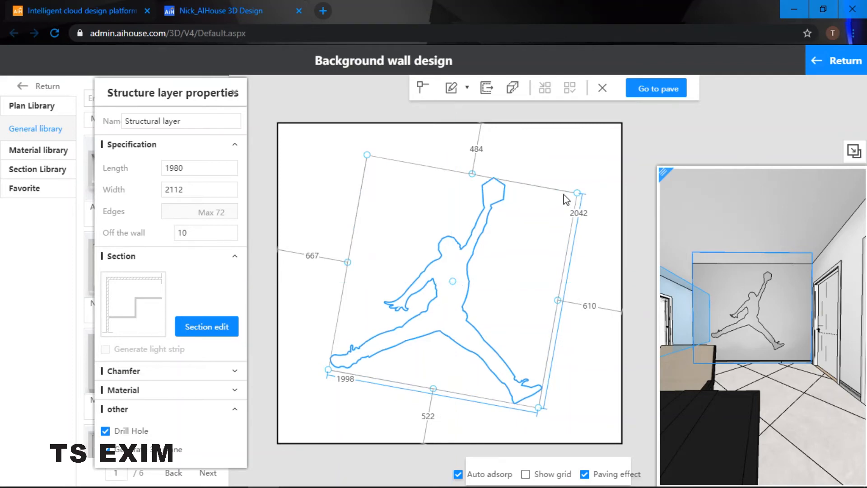
drag(673, 151, 771, 149)
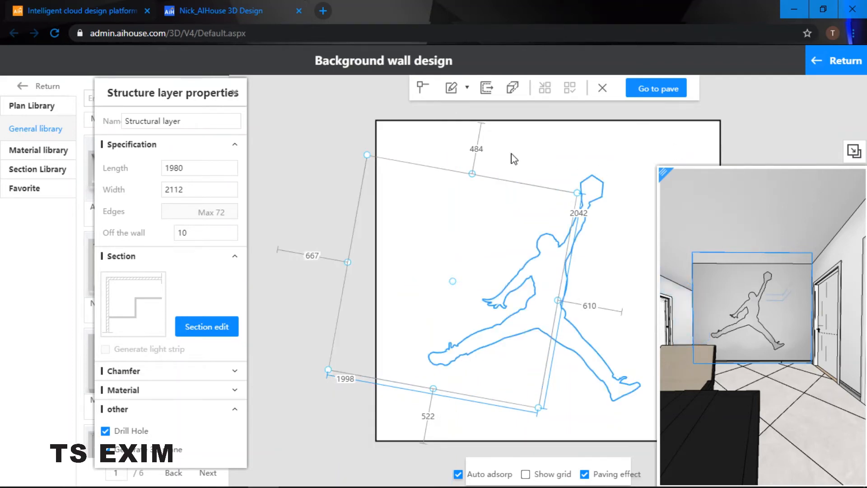
drag(468, 183, 367, 159)
click(679, 126)
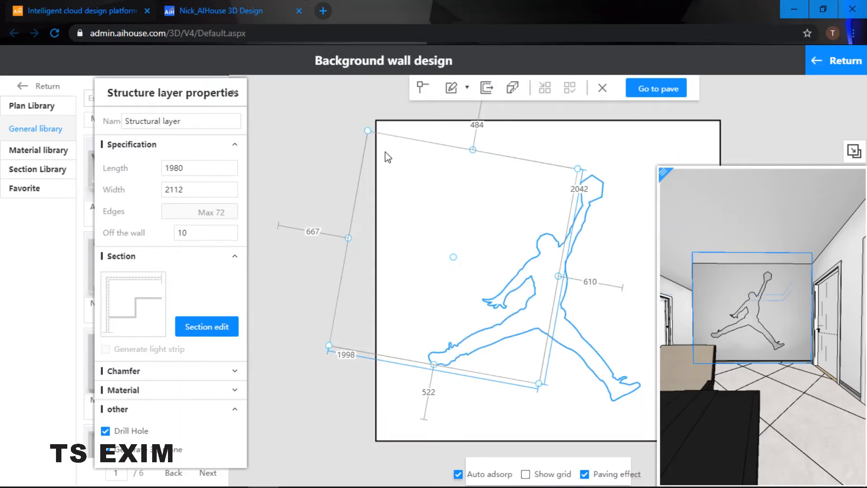
click(320, 148)
drag(563, 244, 480, 241)
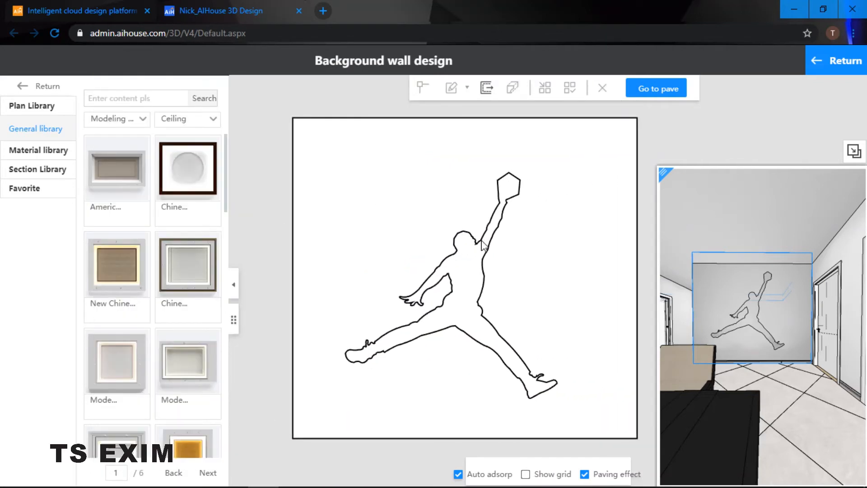
Set the figure's distance off the wall to 50
scroll(752, 327, up, 4)
right_drag(752, 327, 759, 320)
mouse_move(759, 320)
mouse_down()
mouse_move(792, 298)
mouse_move(771, 303)
mouse_move(764, 320)
mouse_move(803, 329)
mouse_move(749, 318)
mouse_up()
scroll(775, 316, up, 2)
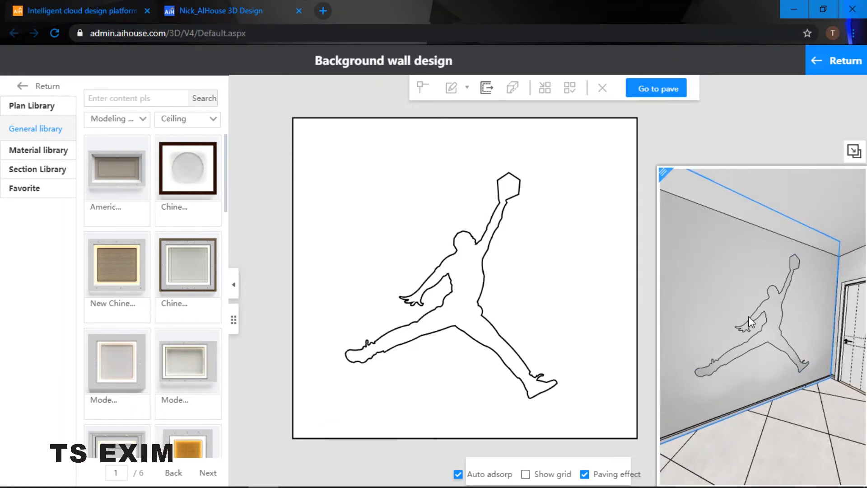
click(468, 273)
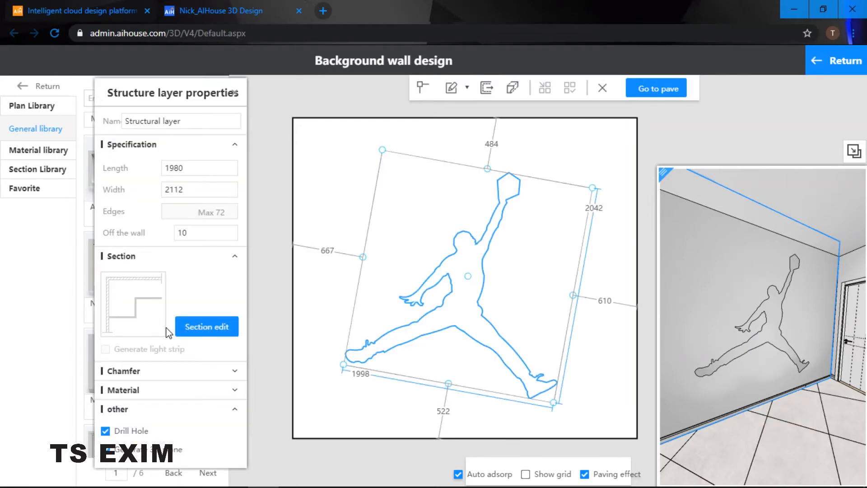
drag(197, 233, 146, 233)
scroll(741, 323, up, 5)
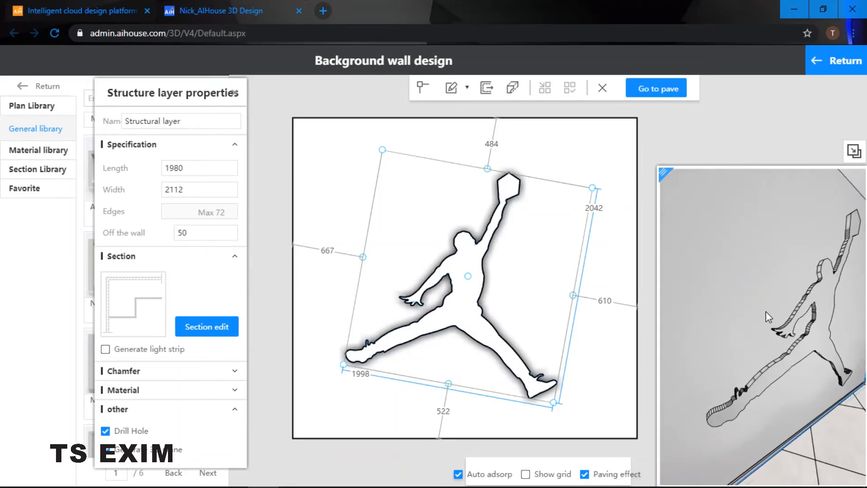
Open the section edit for the raised figure and move its window clear of the library
scroll(769, 317, up, 1)
click(797, 367)
drag(797, 367, 500, 157)
click(367, 147)
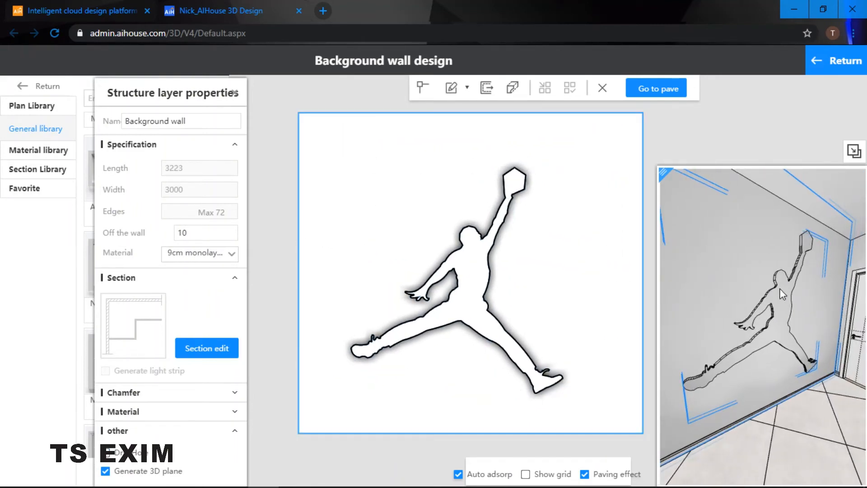
mouse_move(779, 288)
mouse_down()
mouse_move(791, 304)
mouse_move(776, 297)
mouse_up()
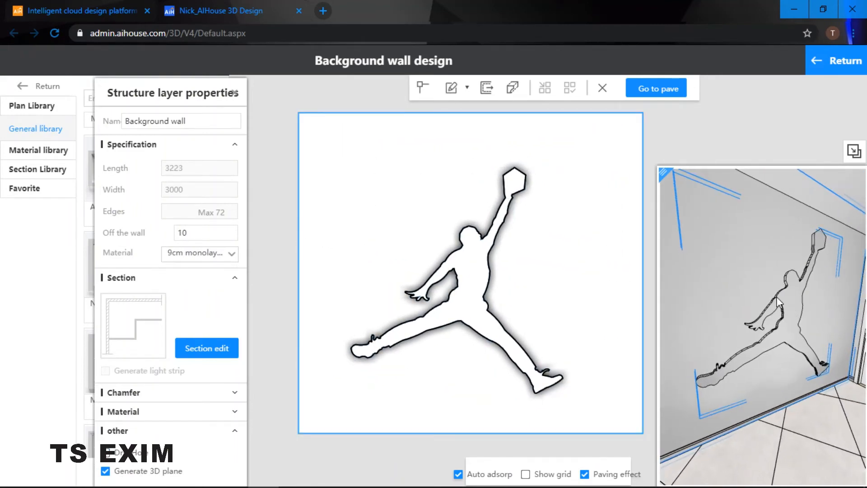
click(469, 288)
click(215, 332)
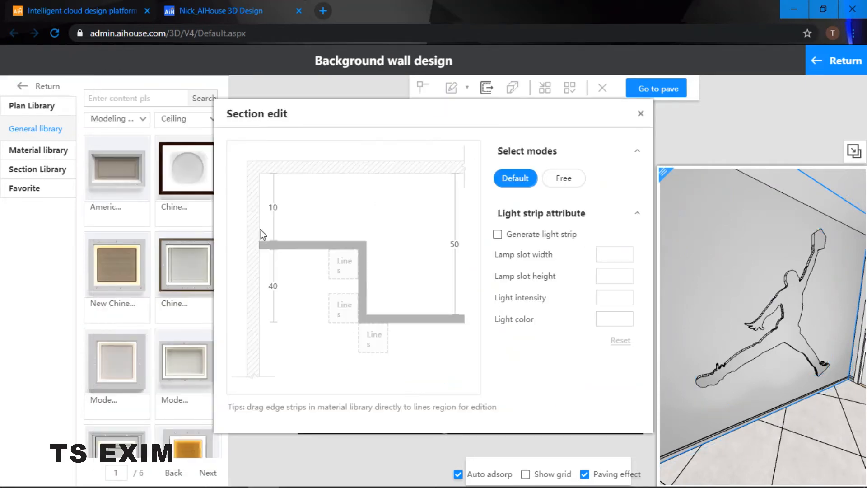
drag(290, 116, 312, 95)
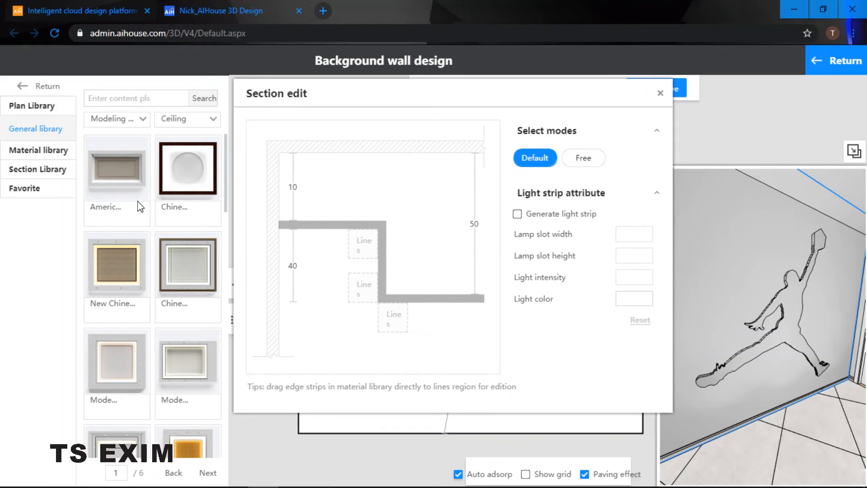
Add the Round tube light to the uppermost Lines region of the figure's section and open the tube's edge strip properties
click(34, 172)
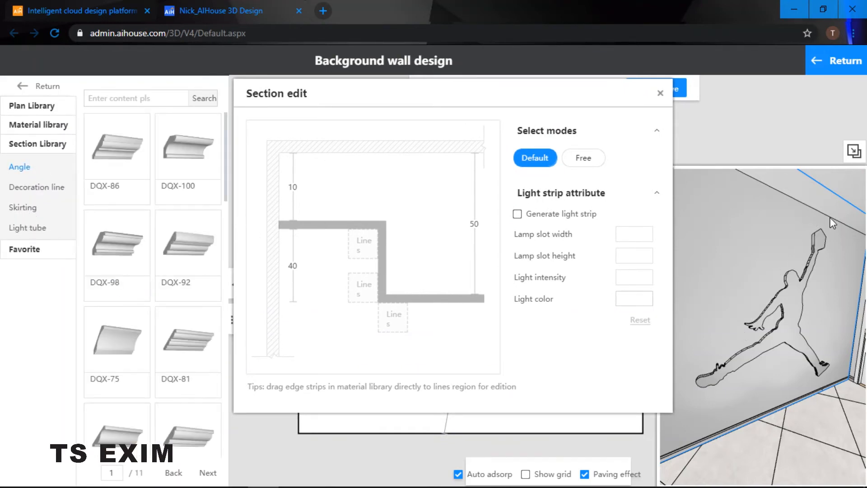
click(23, 228)
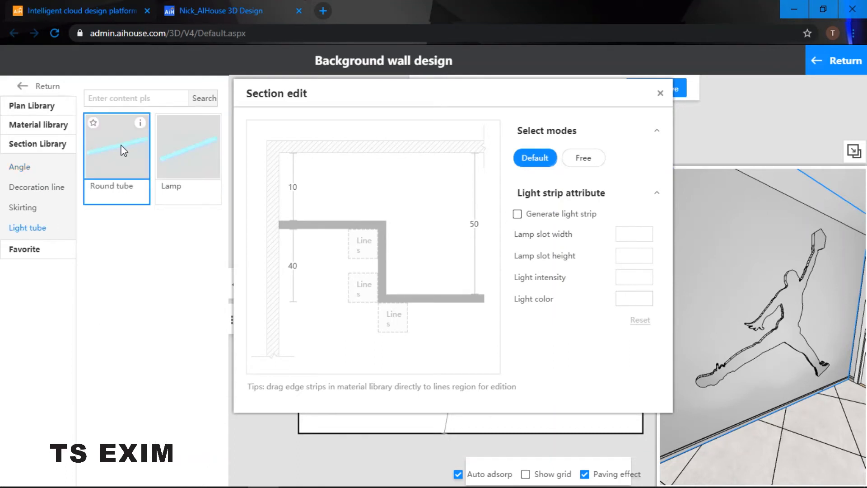
drag(123, 150, 369, 252)
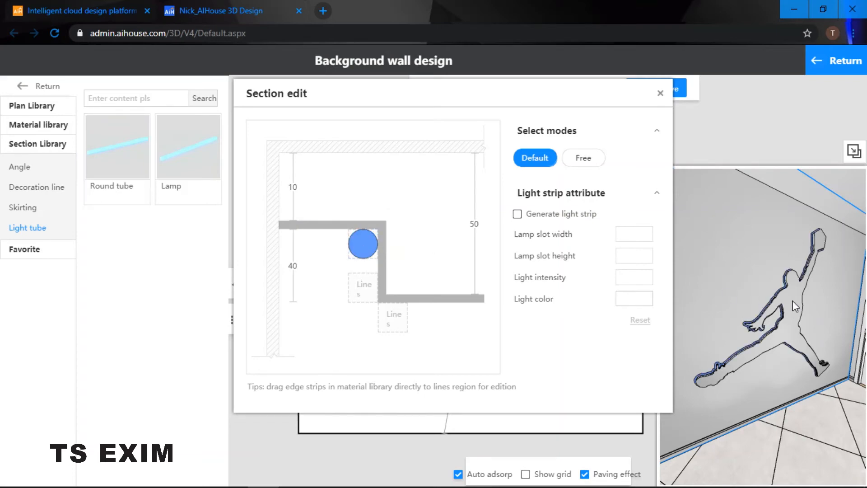
scroll(786, 304, up, 5)
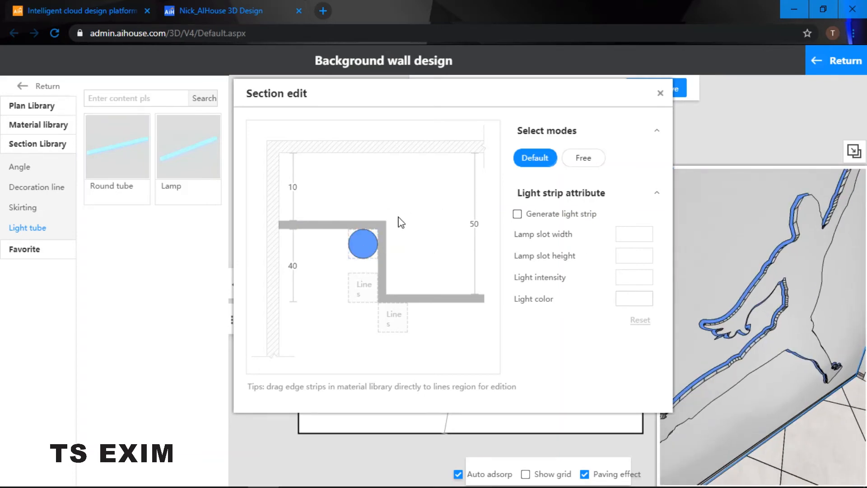
click(366, 244)
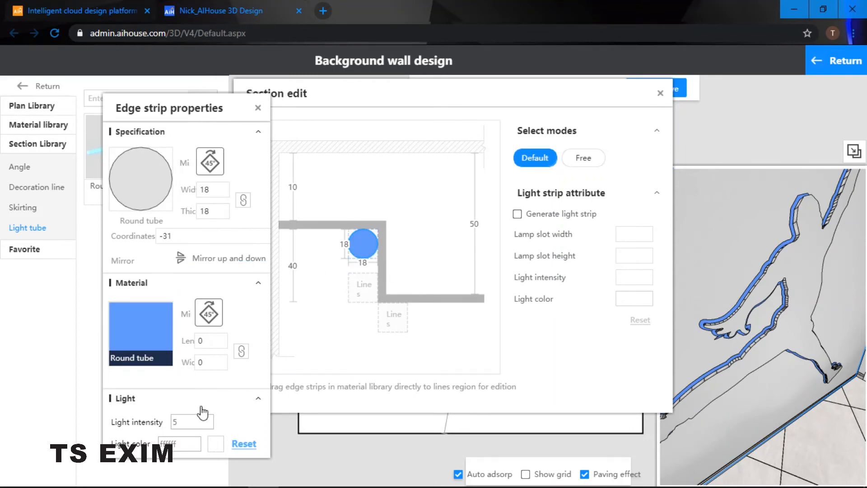
Close the tube's edge strip properties and the section edit, and view the whole figure on the wall in the 3D preview
click(258, 109)
click(661, 93)
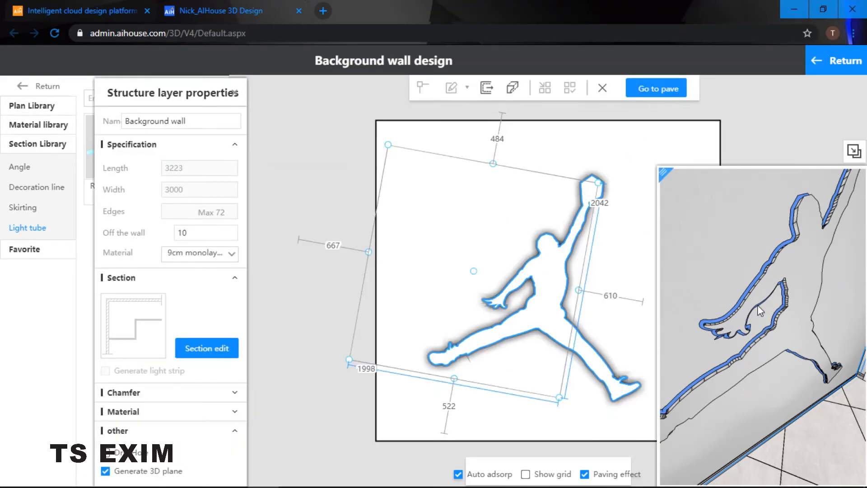
scroll(742, 258, down, 5)
drag(752, 260, 741, 244)
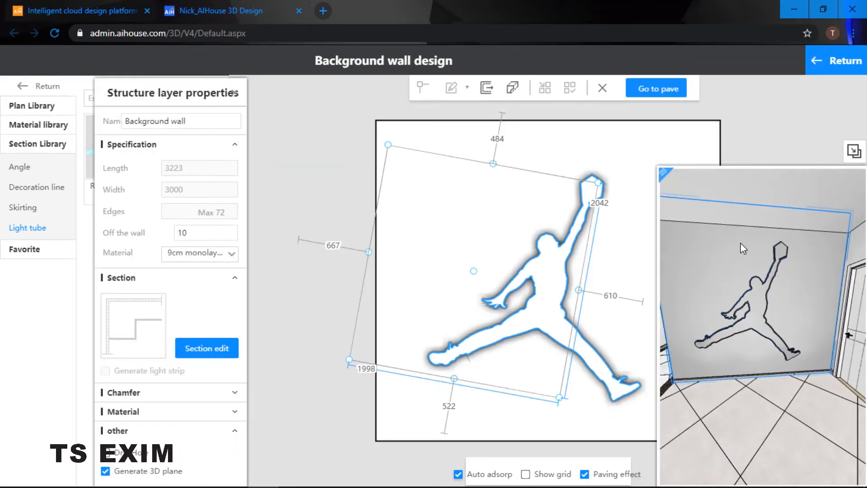
click(741, 243)
drag(349, 191, 310, 175)
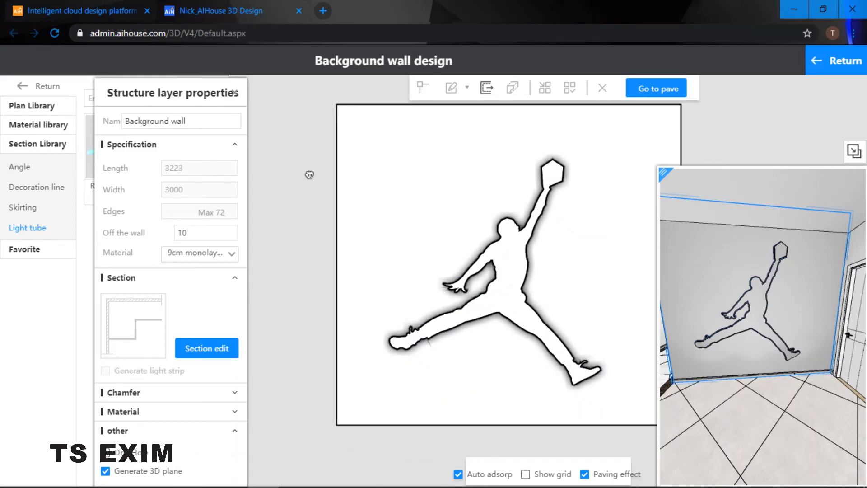
Apply the orange 460*460 coating from the warm colour lacquereds in the texture materials to the raised figure
click(32, 127)
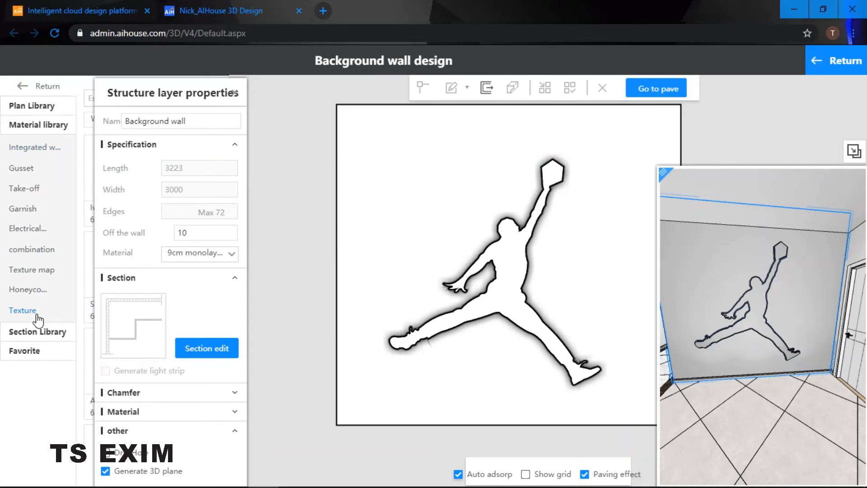
click(235, 94)
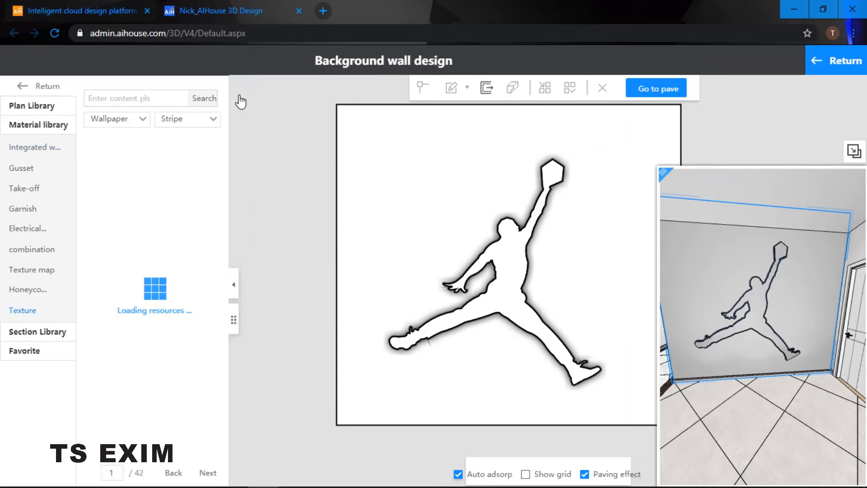
click(130, 121)
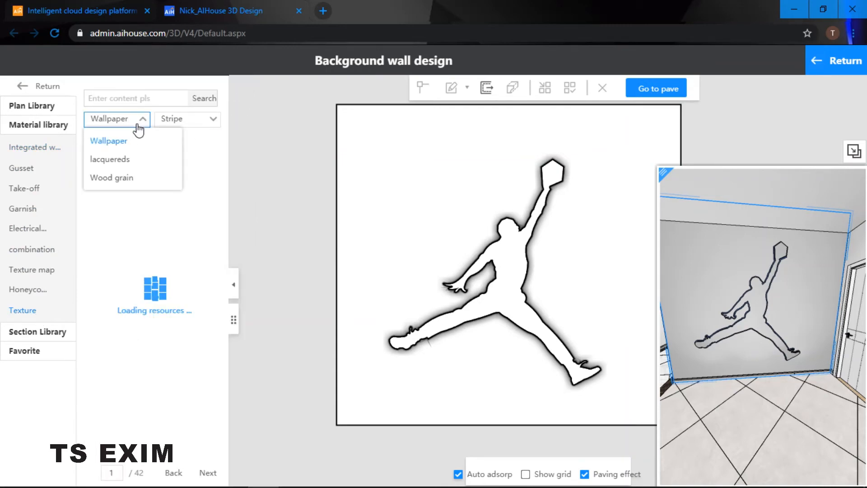
click(119, 162)
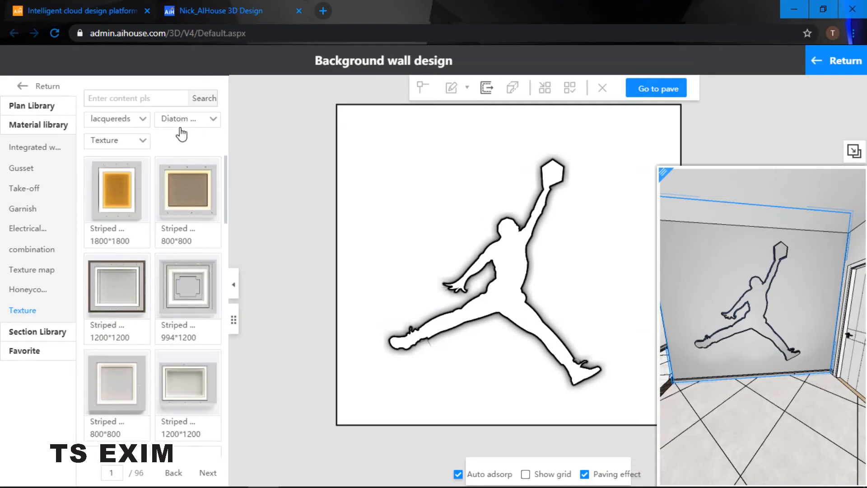
click(189, 119)
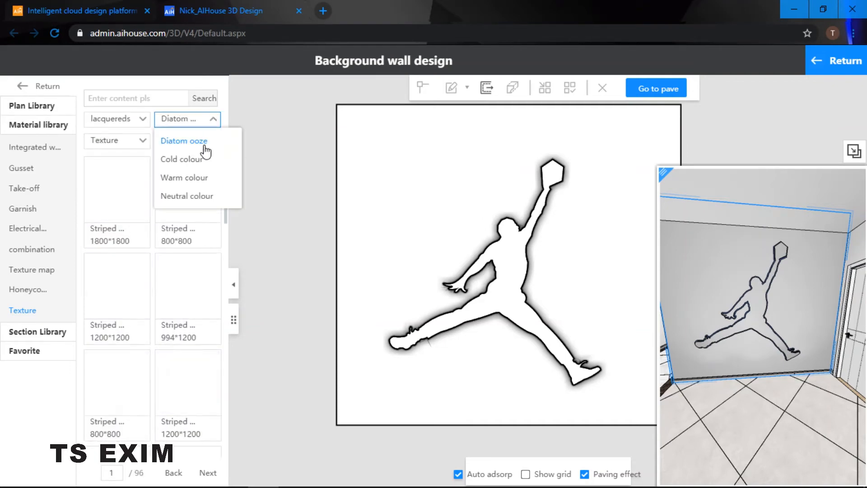
click(193, 178)
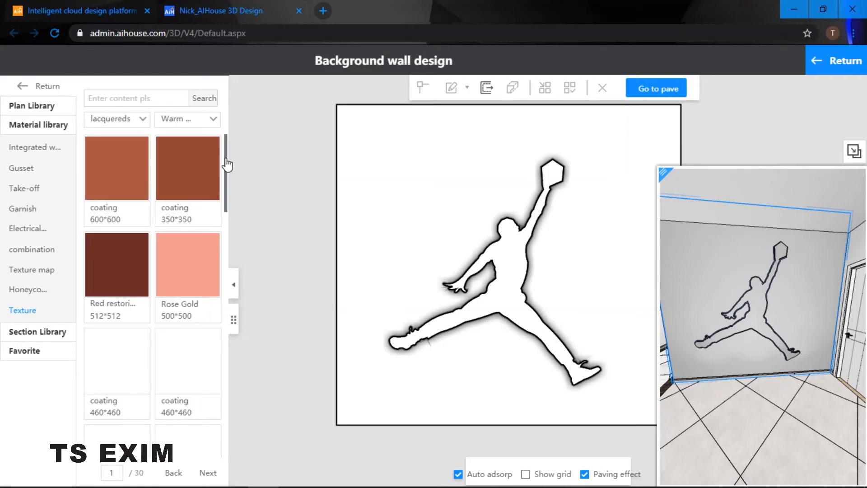
drag(188, 346, 462, 320)
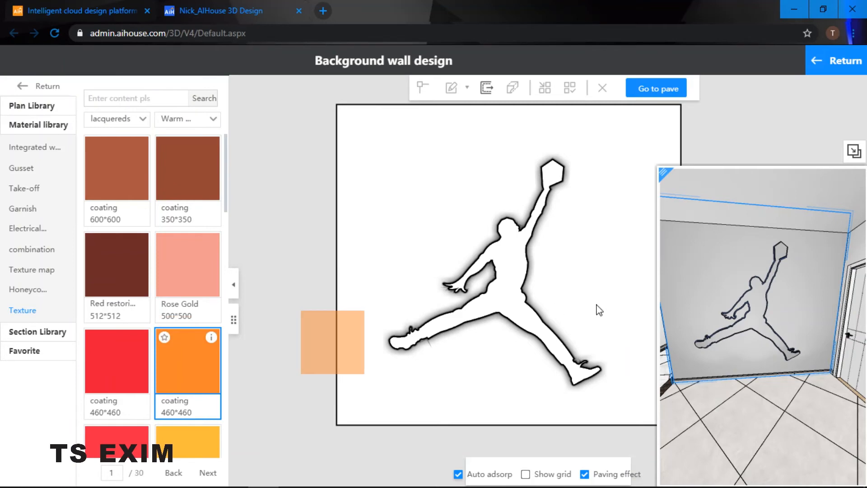
drag(754, 328, 756, 308)
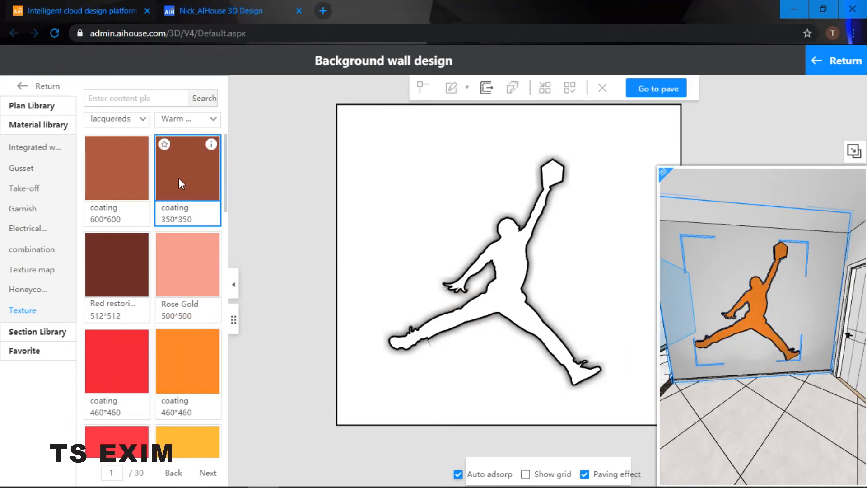
Apply the dark Royal 800*1200 wood grain texture to the background wall behind the figure
click(132, 120)
click(116, 178)
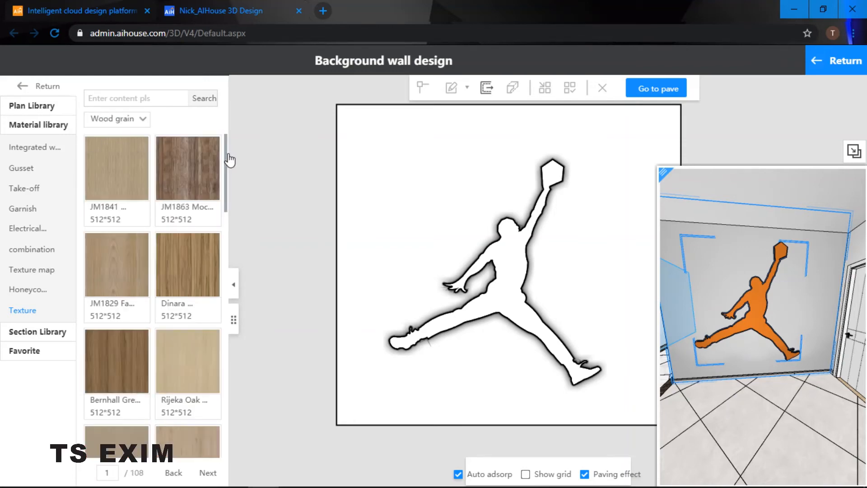
drag(227, 159, 231, 244)
drag(167, 298, 722, 270)
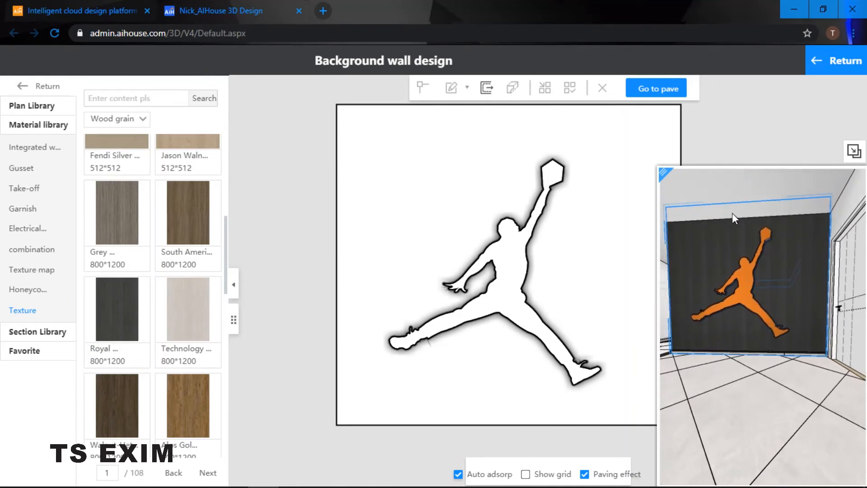
Leave this wall's design and open the background wall design for the long wall behind the dining table
click(831, 63)
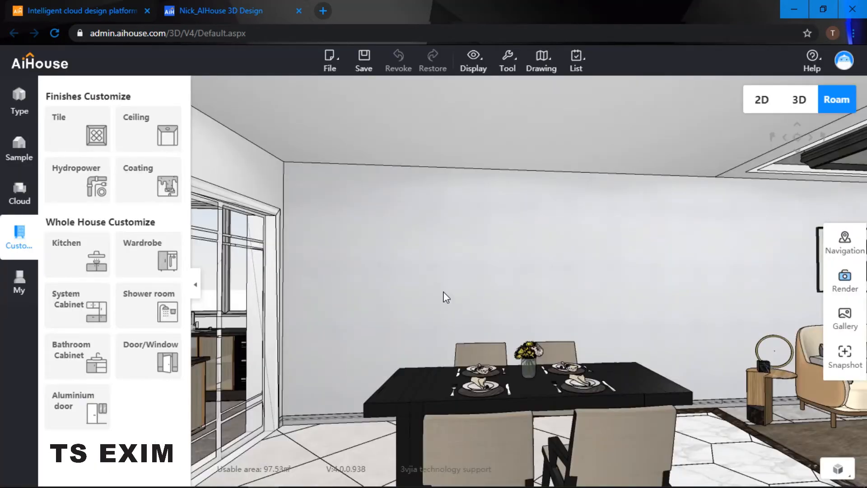
click(141, 136)
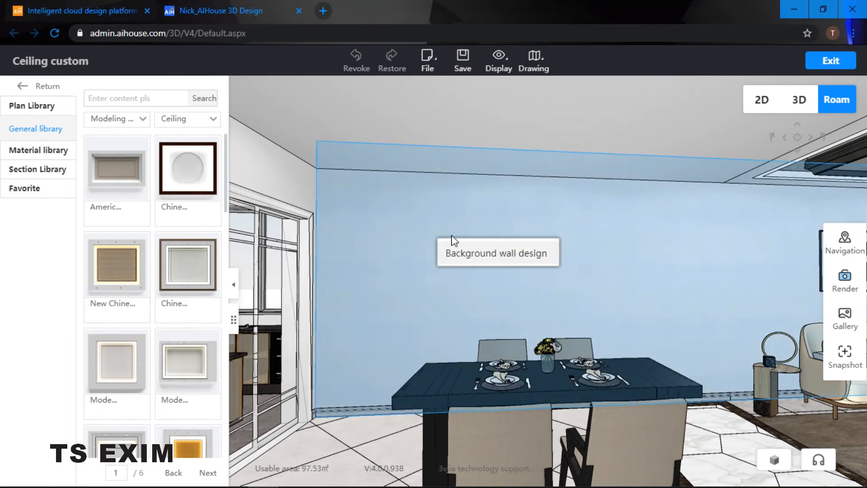
click(492, 260)
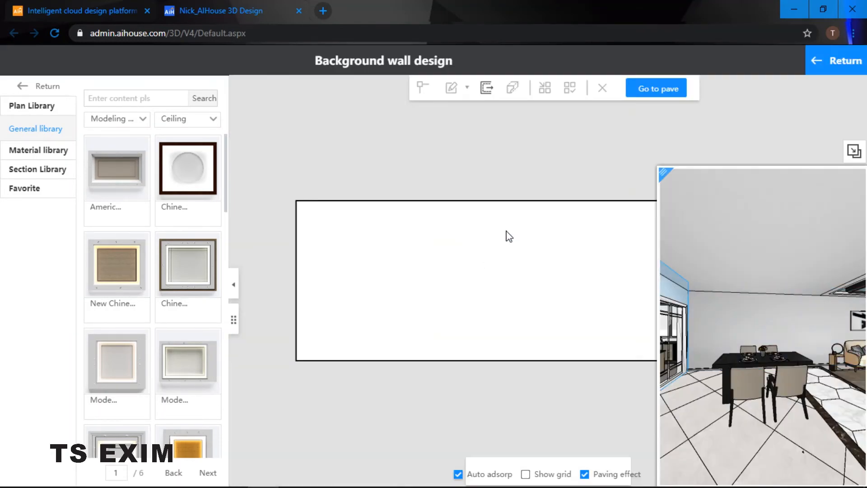
drag(508, 235, 478, 161)
drag(437, 213, 429, 234)
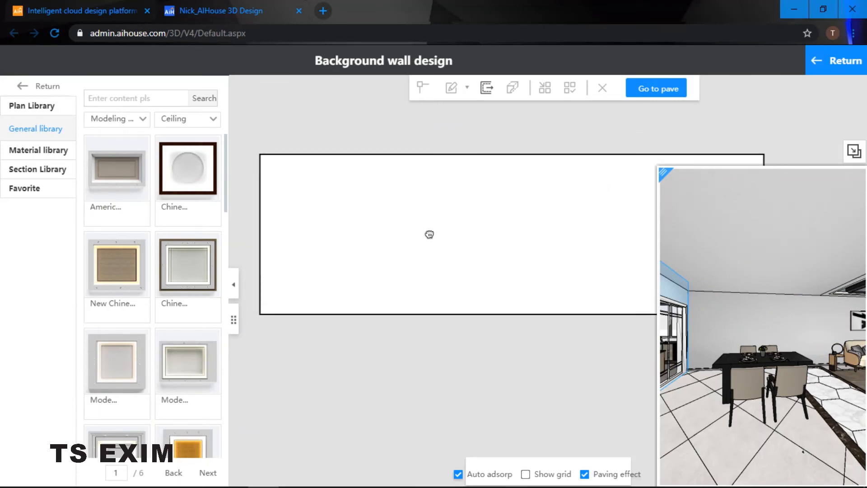
drag(735, 316, 806, 316)
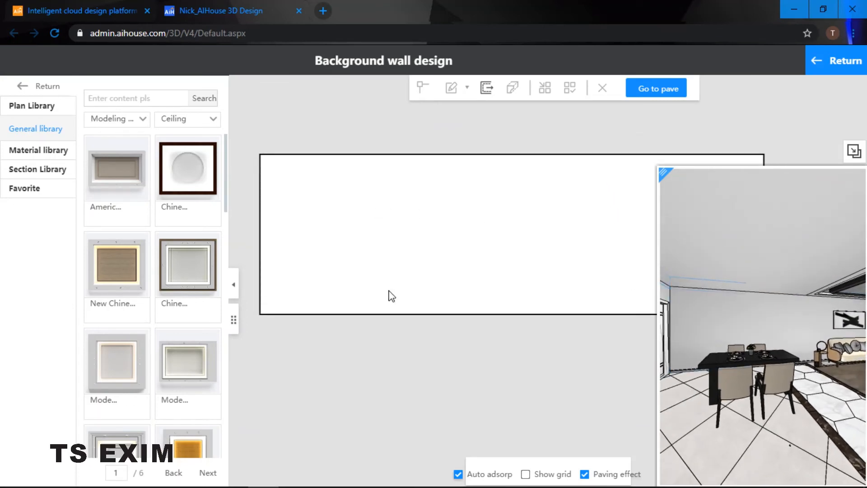
Draw a rectangle about 1000 by 1595 near the left end of the dining wall
click(394, 202)
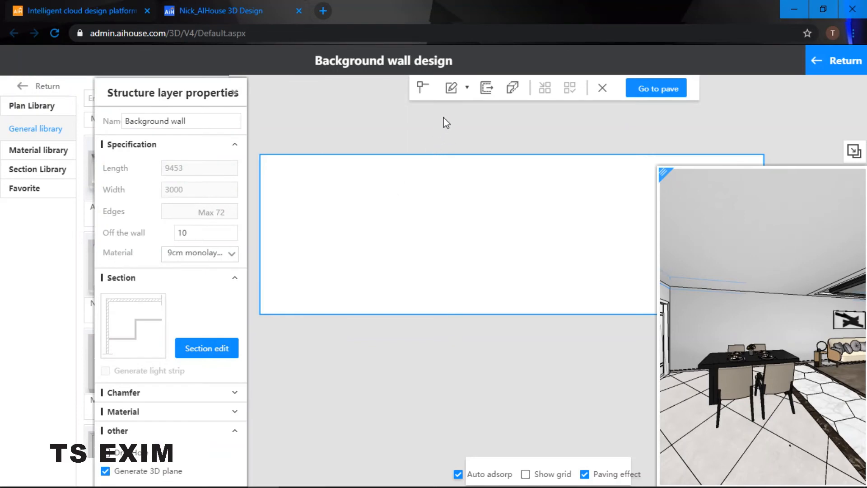
click(452, 88)
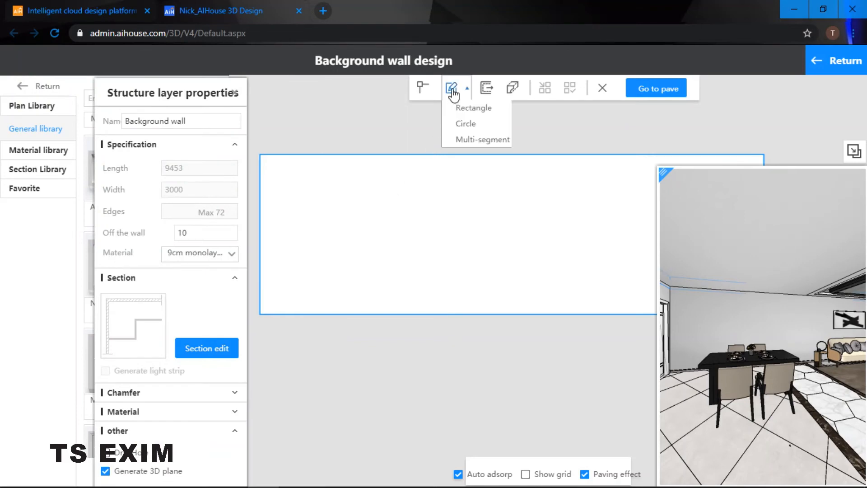
click(470, 109)
click(294, 184)
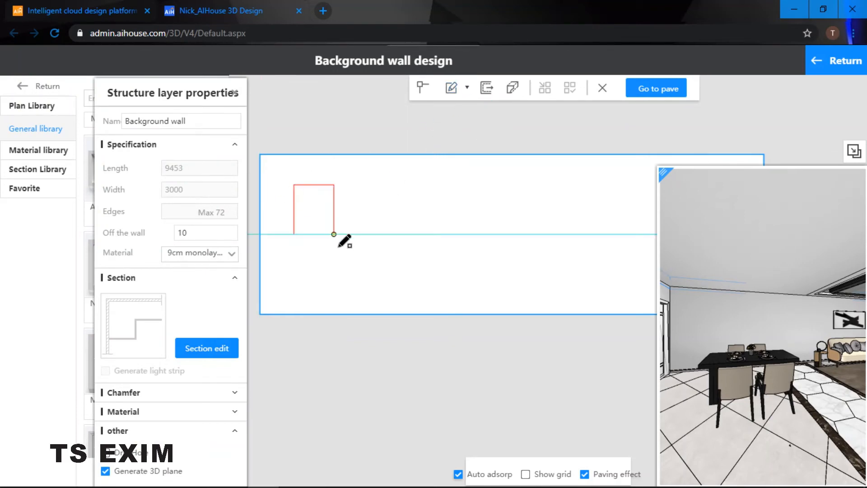
click(348, 269)
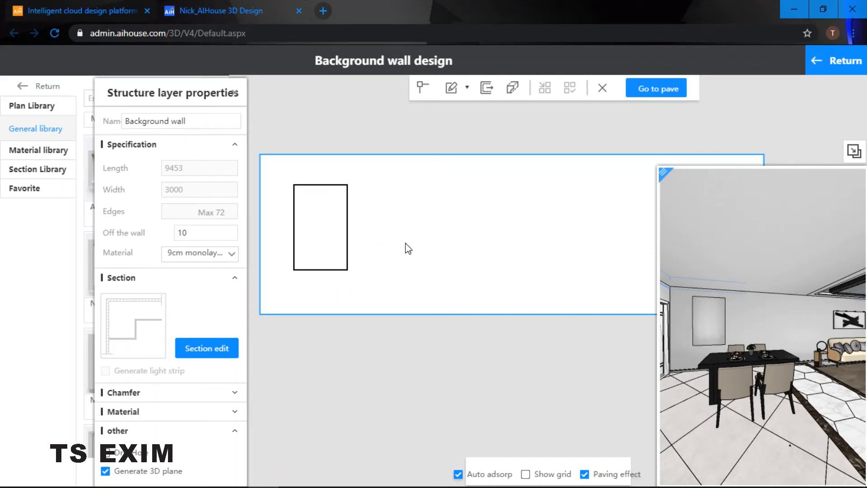
Set the rectangle's length to 800 and its width to 1200
click(328, 203)
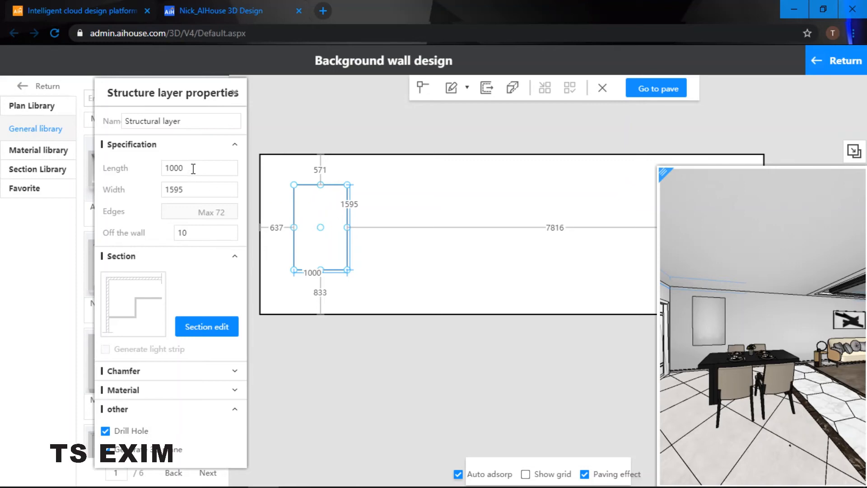
drag(193, 169, 144, 168)
drag(191, 194, 132, 195)
text(1200)
key(Return)
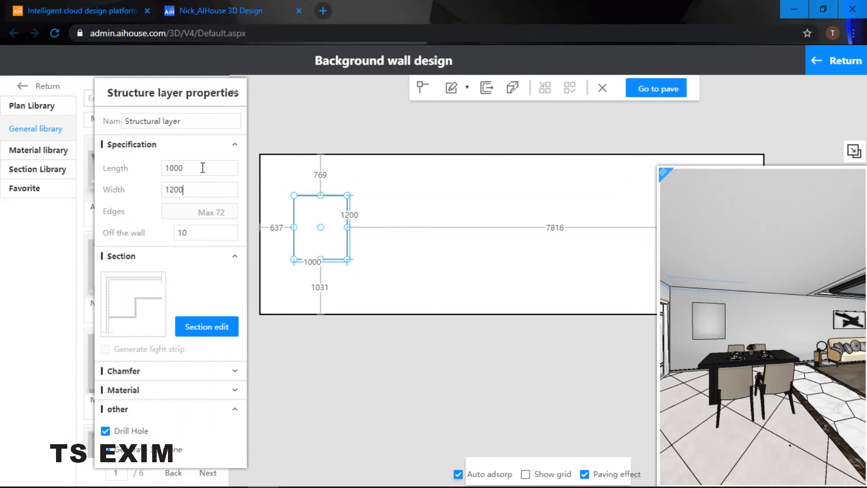
drag(202, 168, 148, 172)
text(5)
key(Return)
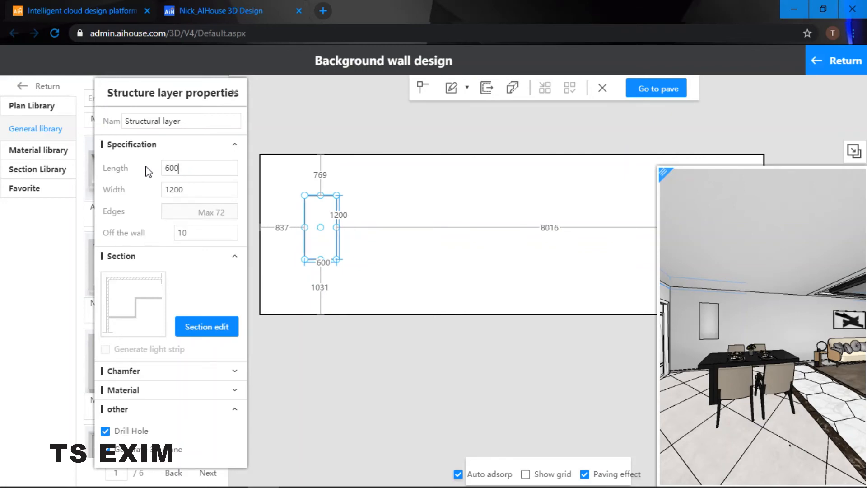
drag(195, 169, 151, 172)
text(800)
key(Return)
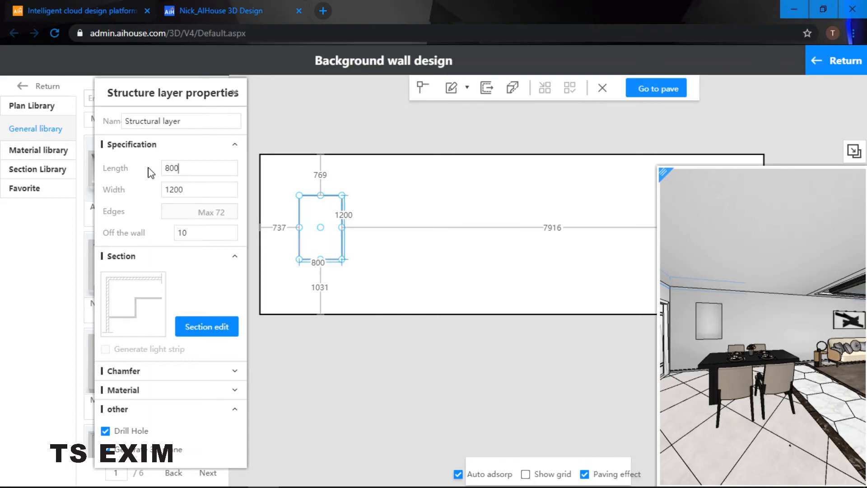
Position the rectangle 500 from the wall's left edge and 750 from its upper edge
double_click(284, 227)
text(4)
double_click(314, 176)
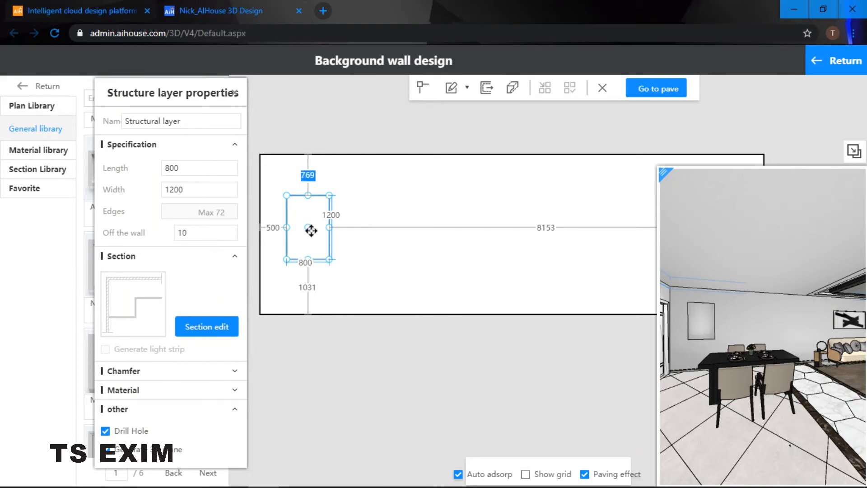
drag(310, 231, 311, 234)
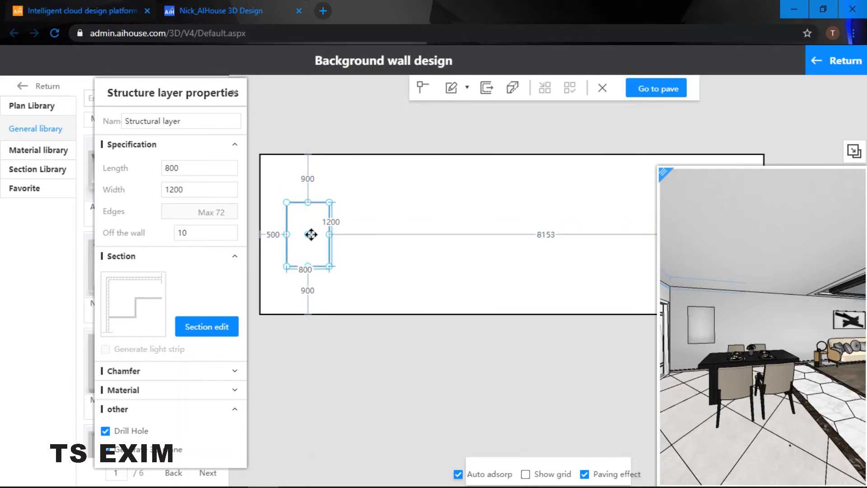
double_click(312, 179)
text(750)
key(Return)
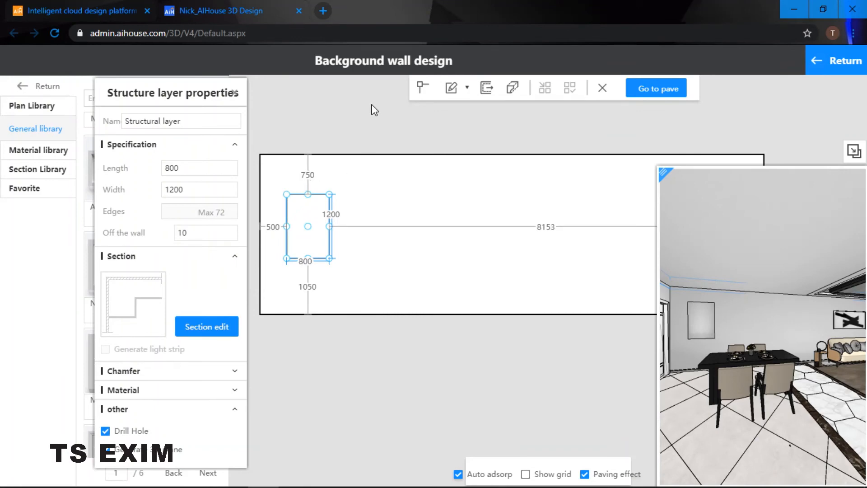
Add the DQX-98 angle moulding from the section library to the Lines region of the rectangle's section as a frame
scroll(745, 298, up, 5)
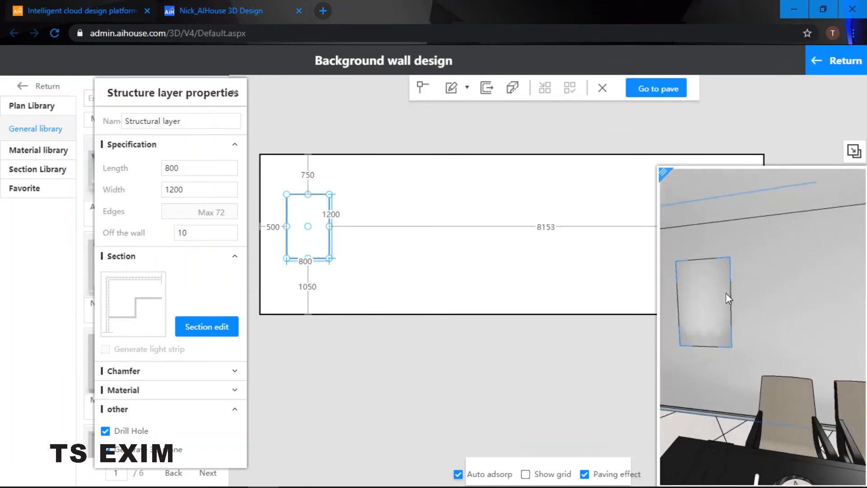
scroll(726, 292, up, 3)
drag(725, 292, 732, 260)
scroll(733, 261, down, 2)
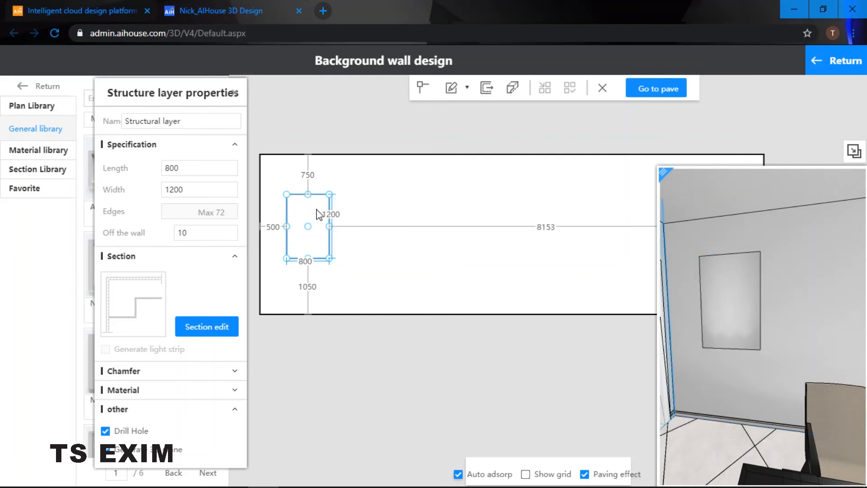
click(202, 329)
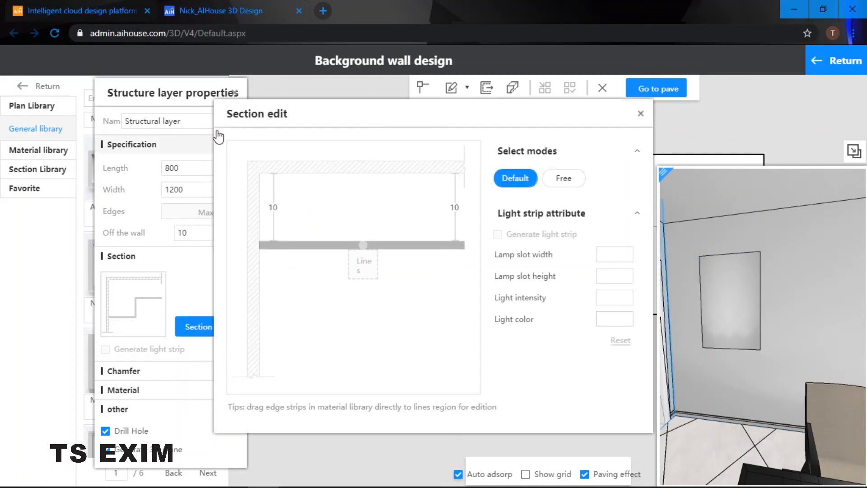
click(237, 93)
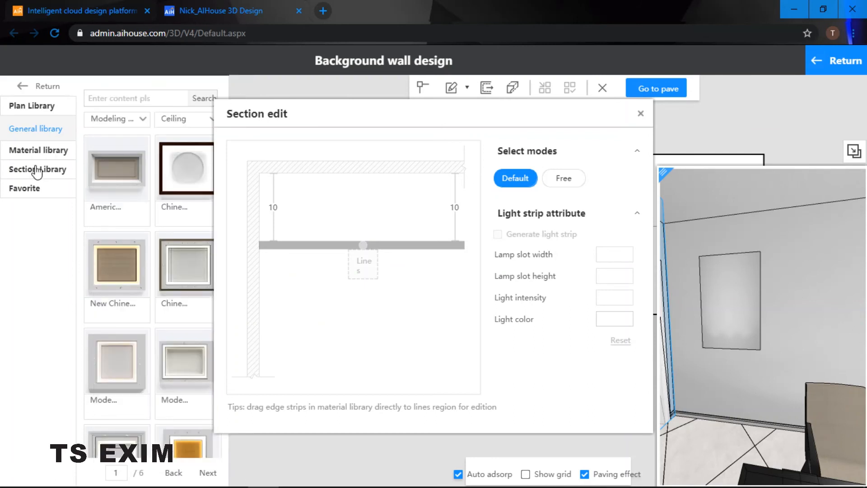
click(36, 171)
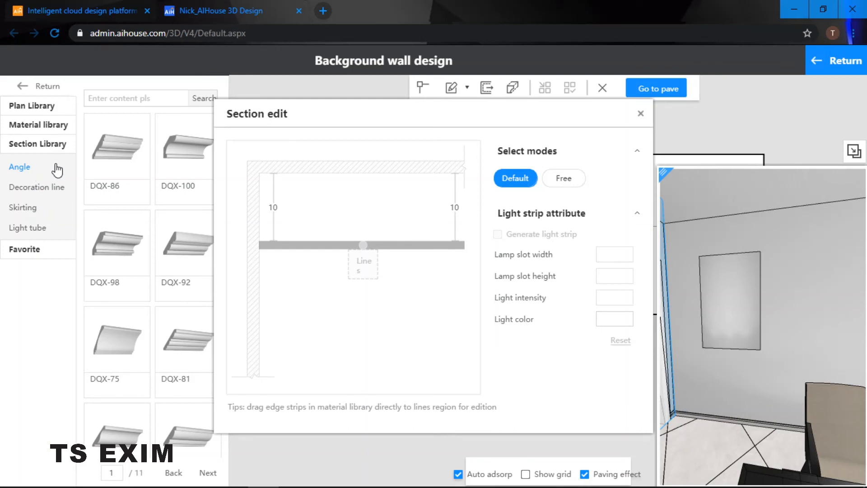
drag(121, 256, 362, 271)
drag(730, 271, 735, 237)
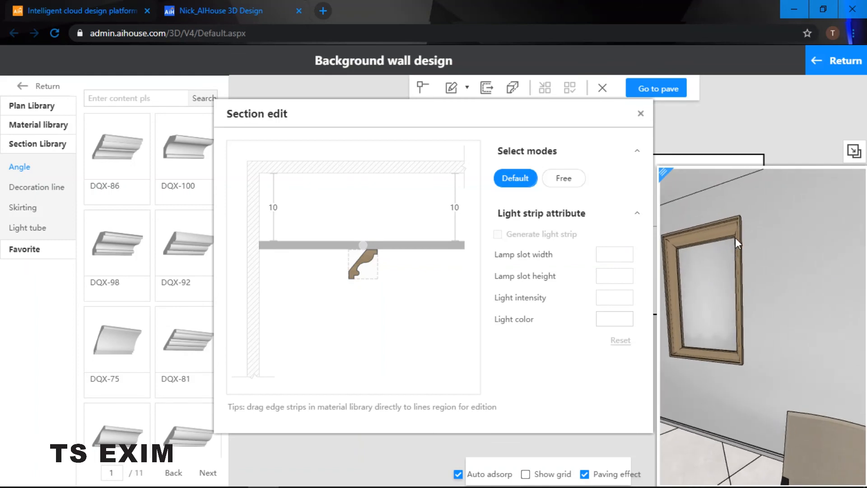
Rotate the DQX-98 moulding by 180 degrees in its section and set its thickness to 50
click(361, 264)
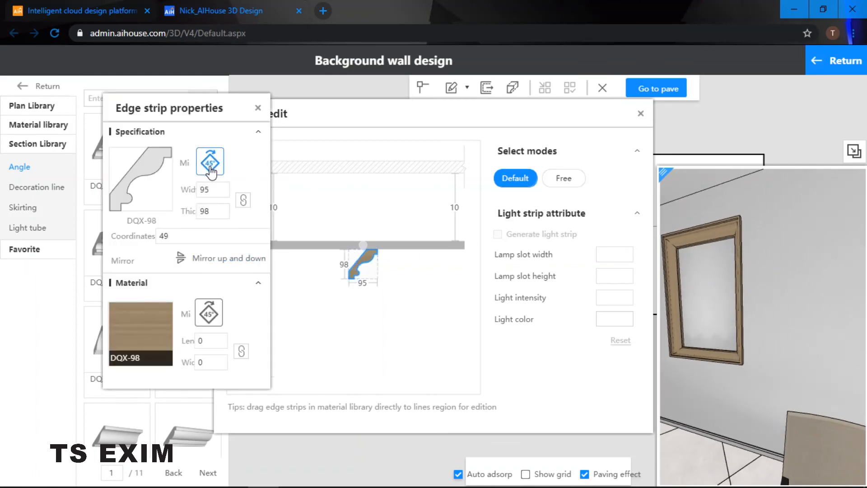
click(210, 163)
click(210, 164)
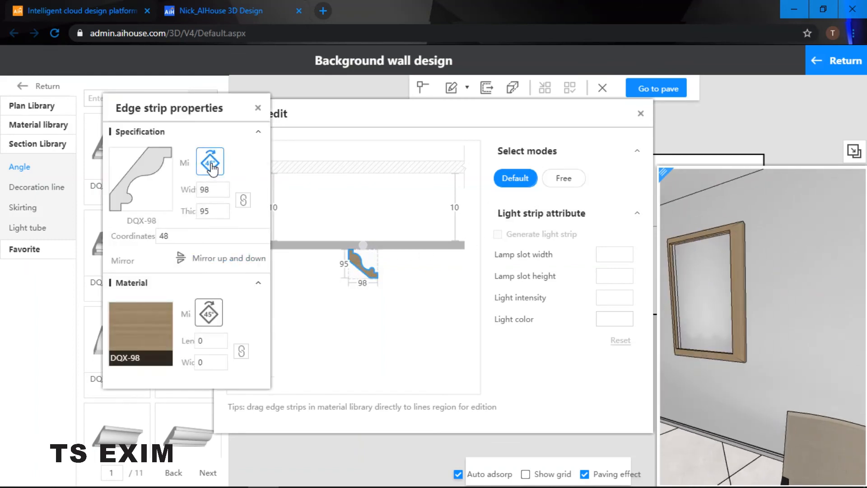
click(210, 164)
click(210, 164)
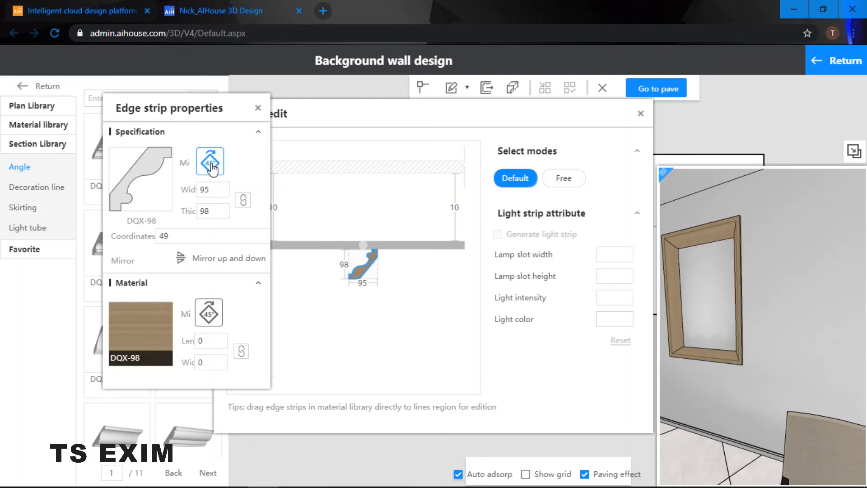
double_click(192, 211)
text(50)
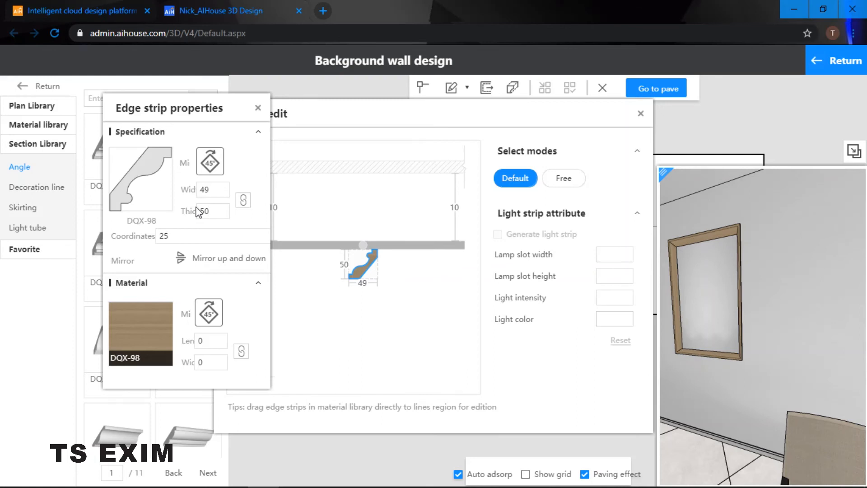
drag(741, 264, 789, 254)
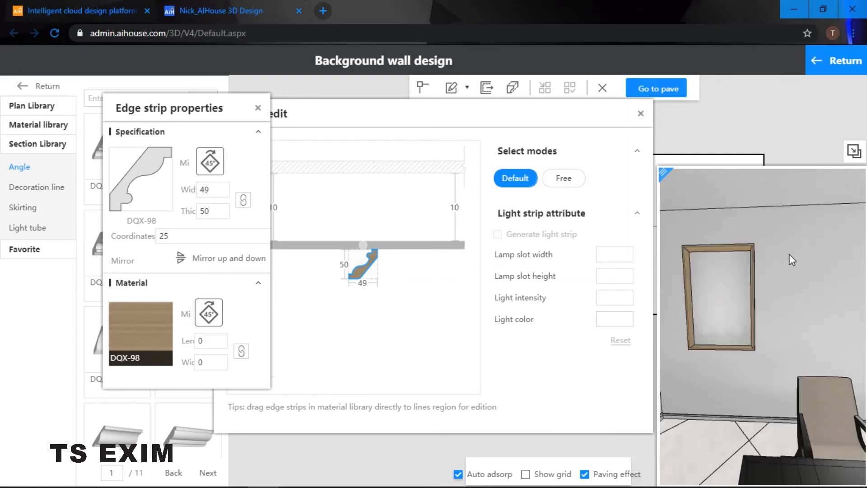
drag(222, 213, 197, 219)
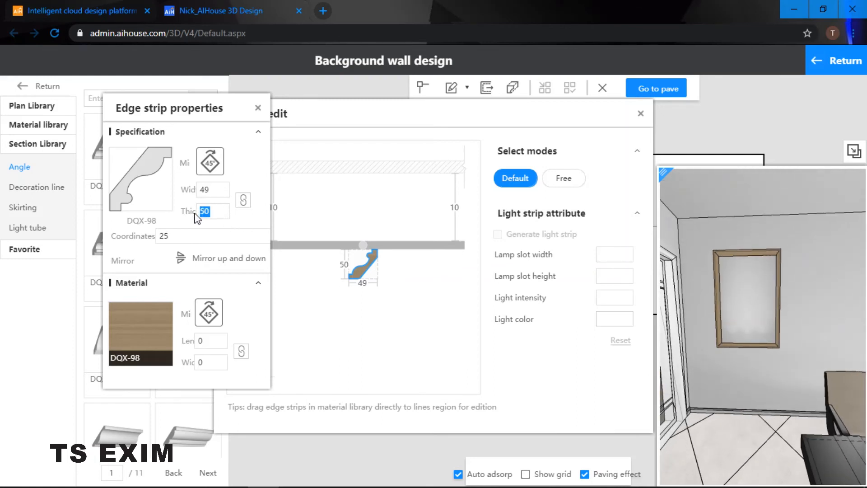
Change the moulding's material to the black North American solid wood from the cloud material library and finish the section edit
mouse_move(115, 330)
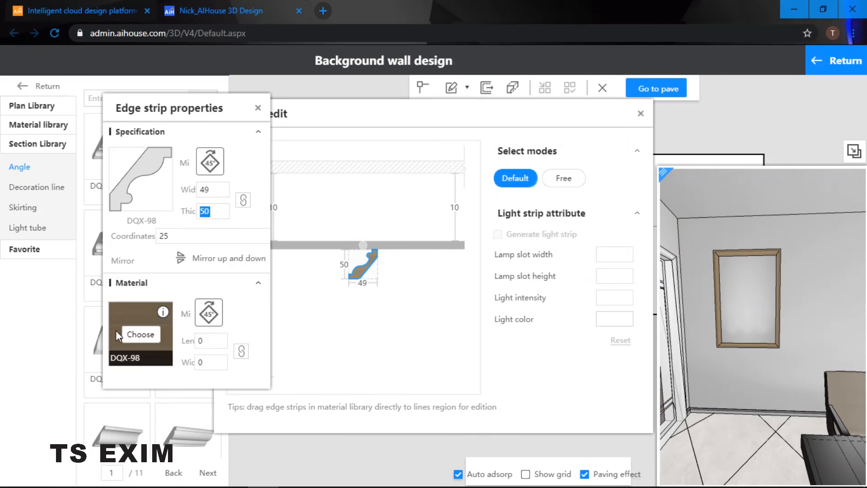
click(141, 335)
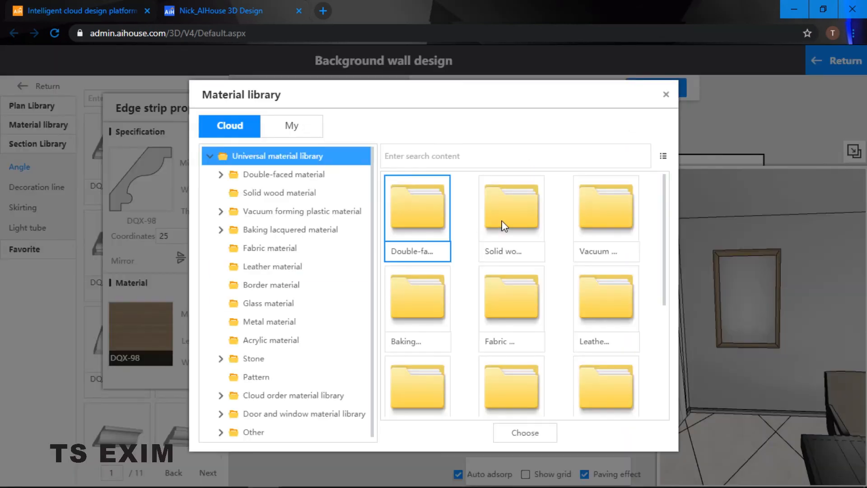
double_click(517, 220)
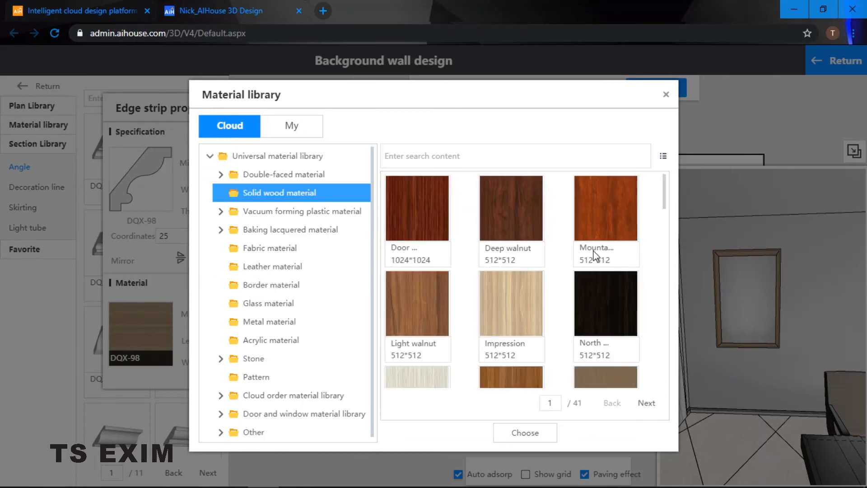
click(601, 303)
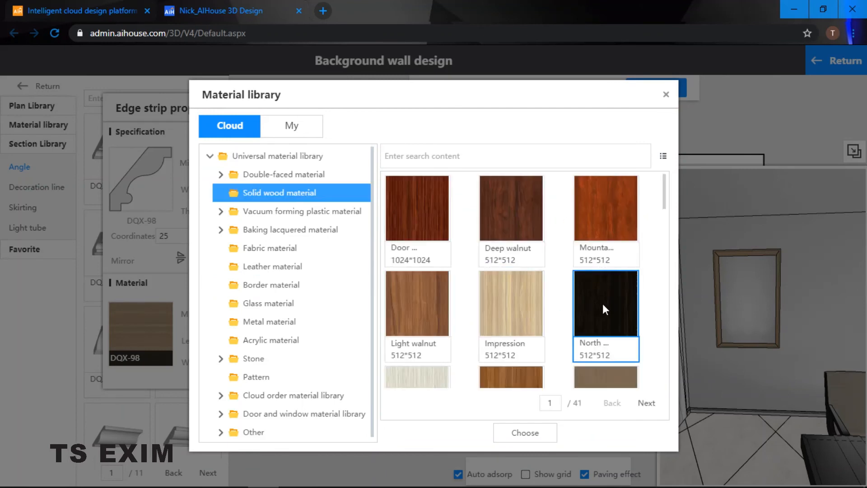
click(521, 435)
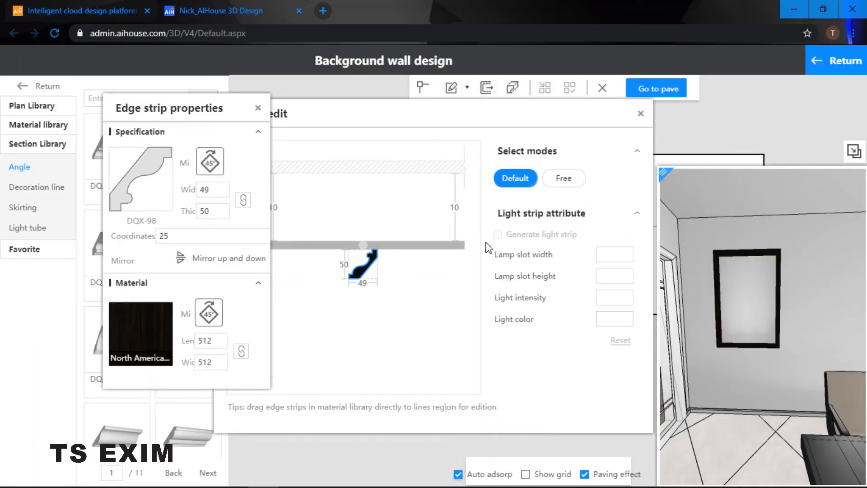
click(640, 114)
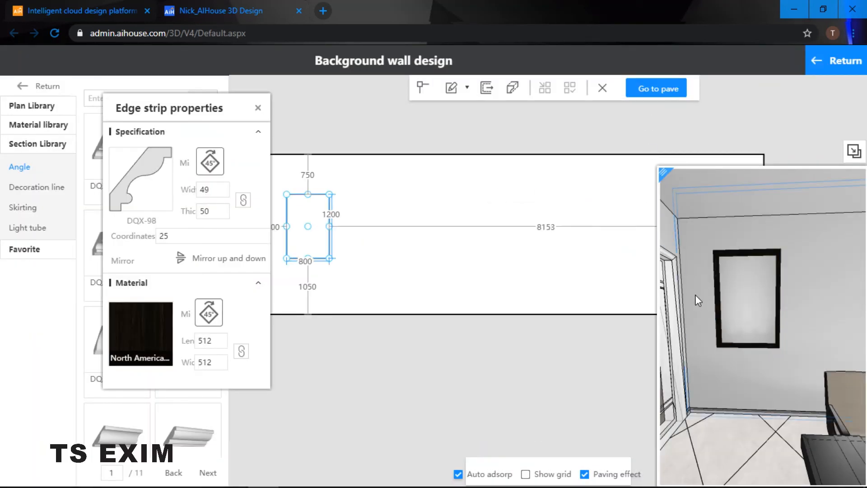
click(258, 108)
Examine the framed panel in the 3D preview and return to the dining background wall's elevation
drag(766, 260, 805, 315)
scroll(780, 274, down, 4)
scroll(777, 270, down, 1)
drag(777, 270, 774, 311)
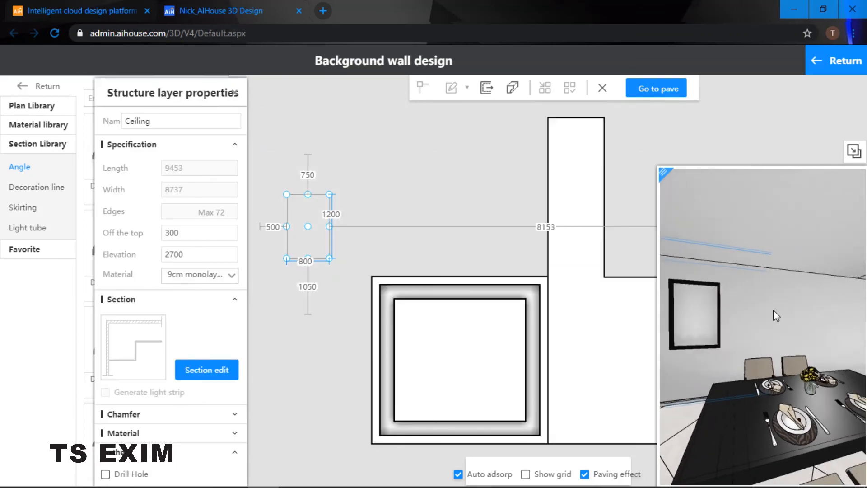
click(454, 201)
scroll(459, 204, up, 1)
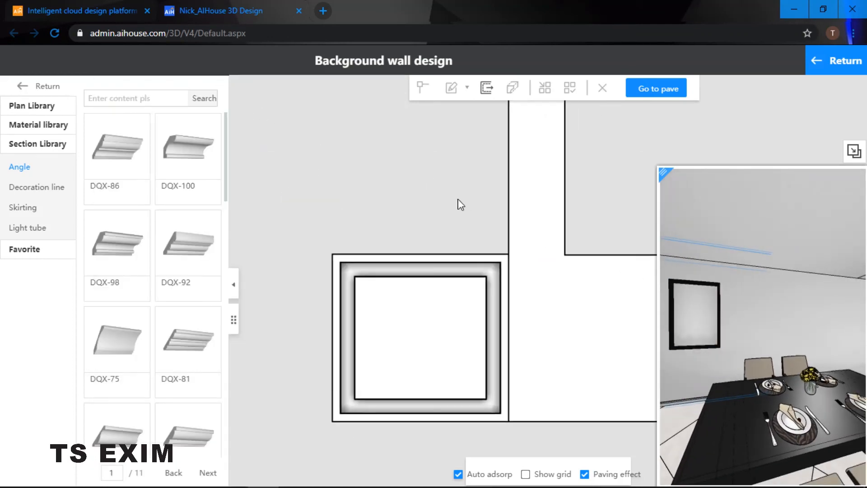
click(791, 320)
drag(551, 278, 498, 260)
drag(702, 316, 721, 321)
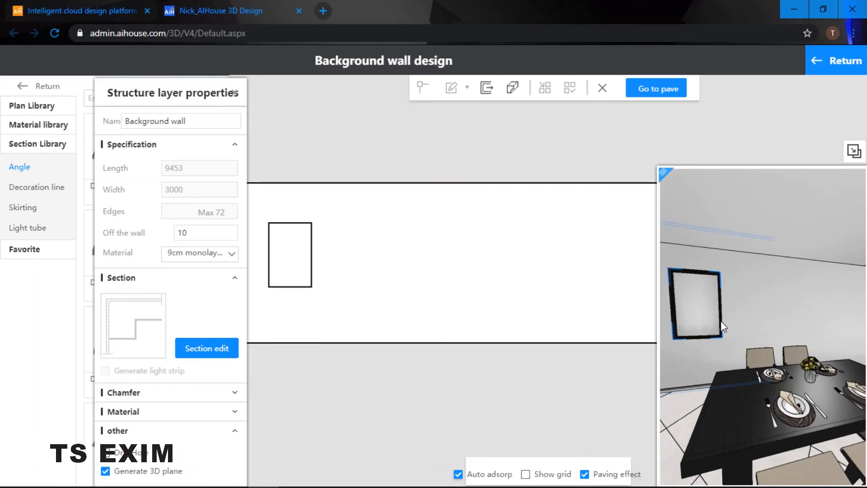
click(235, 93)
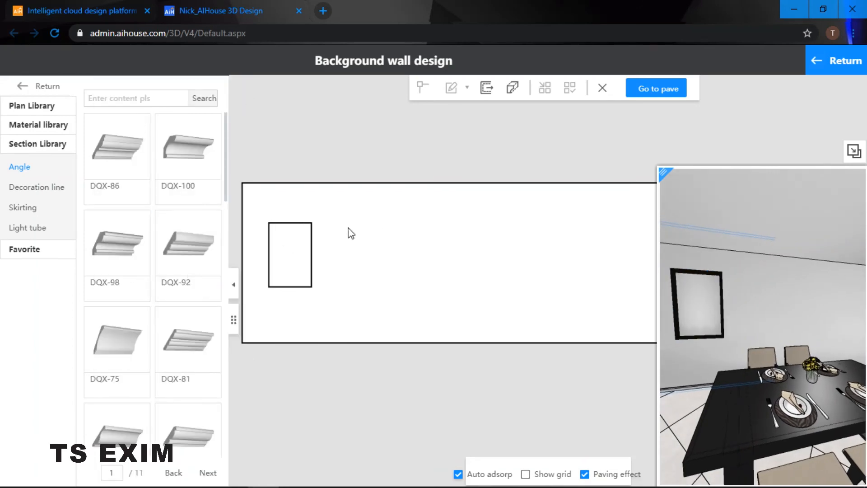
Repeat the framed rectangle along the wall with Continuous paving at a spacing of 300, making two copies
click(301, 255)
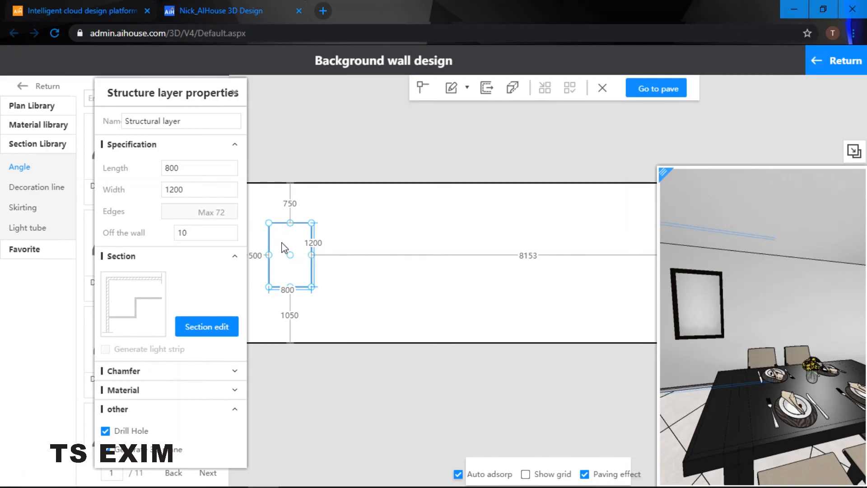
right_click(284, 248)
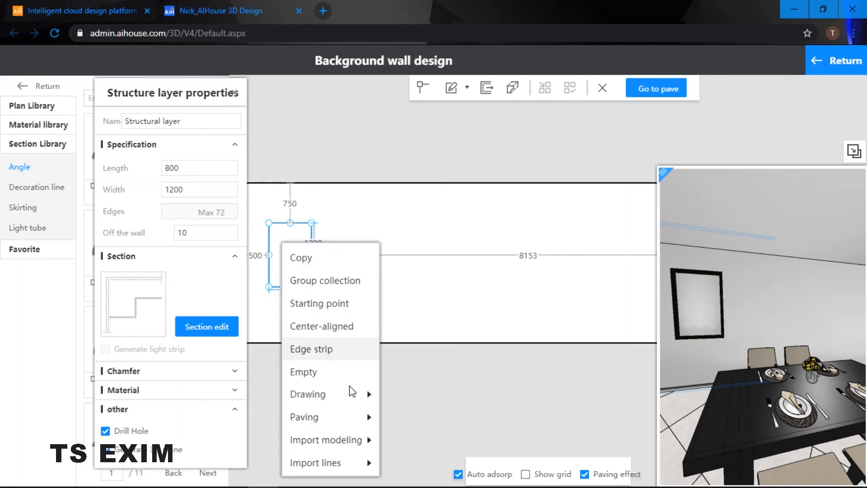
mouse_move(337, 419)
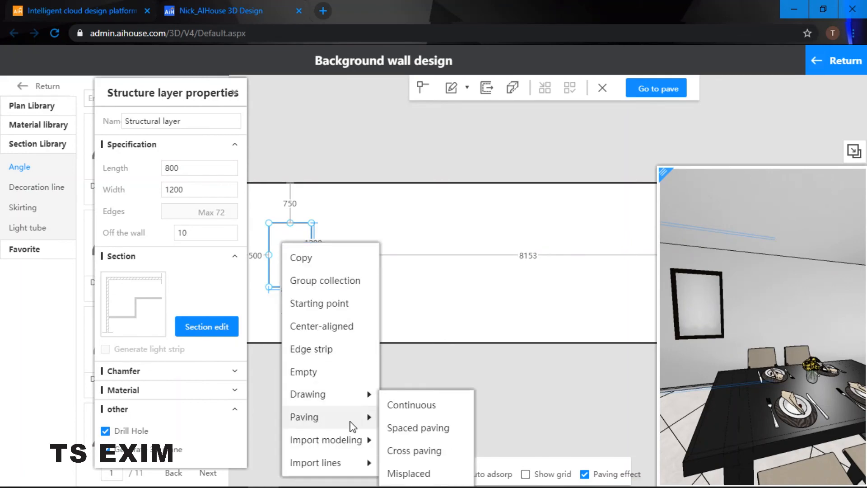
click(418, 406)
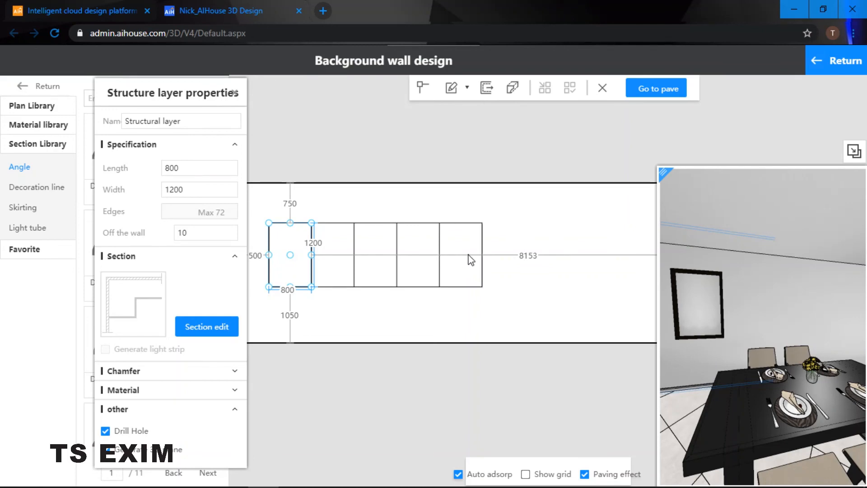
text(100)
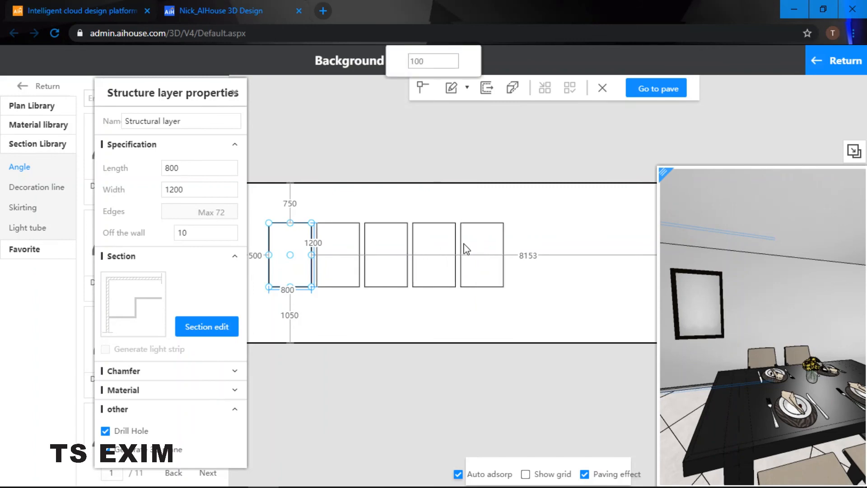
key(BackSpace)
key(BackSpace)
key(BackSpace)
text(300)
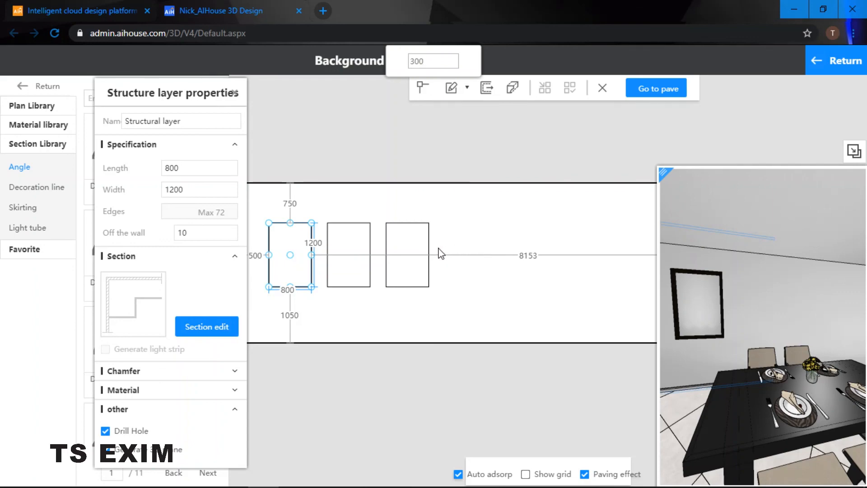
key(Return)
drag(762, 279, 691, 286)
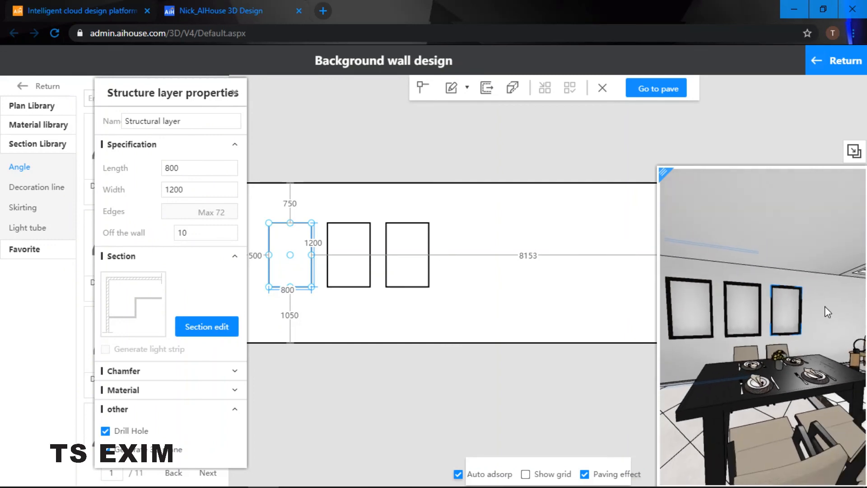
click(406, 199)
click(236, 94)
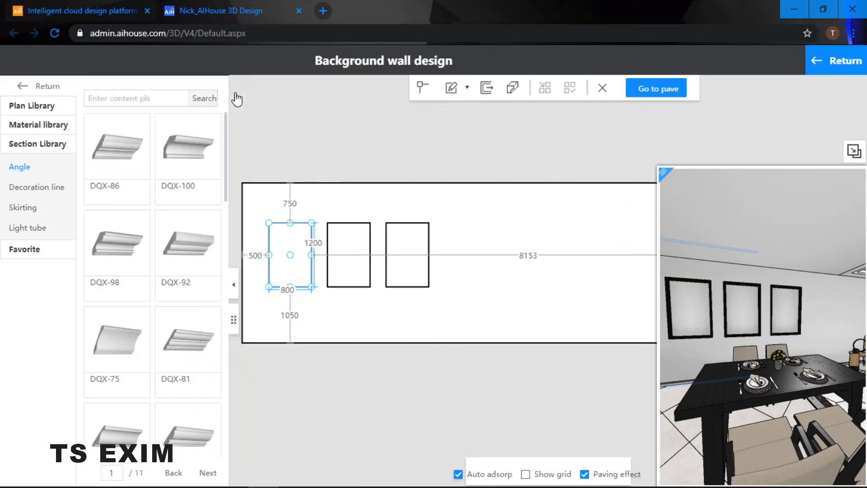
Leave the background wall design and the ceiling customisation to return to the main workspace, facing the three frames
click(832, 68)
right_drag(645, 261, 627, 238)
scroll(610, 257, down, 3)
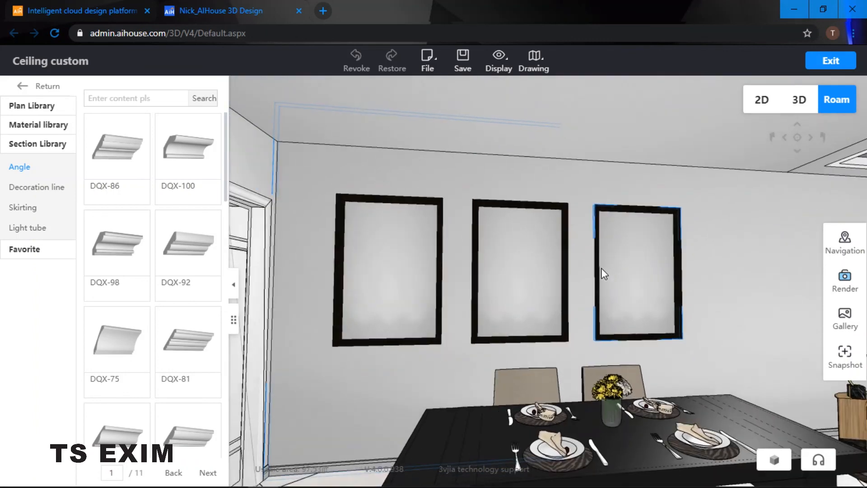
right_drag(600, 267, 601, 276)
right_click(600, 276)
click(40, 87)
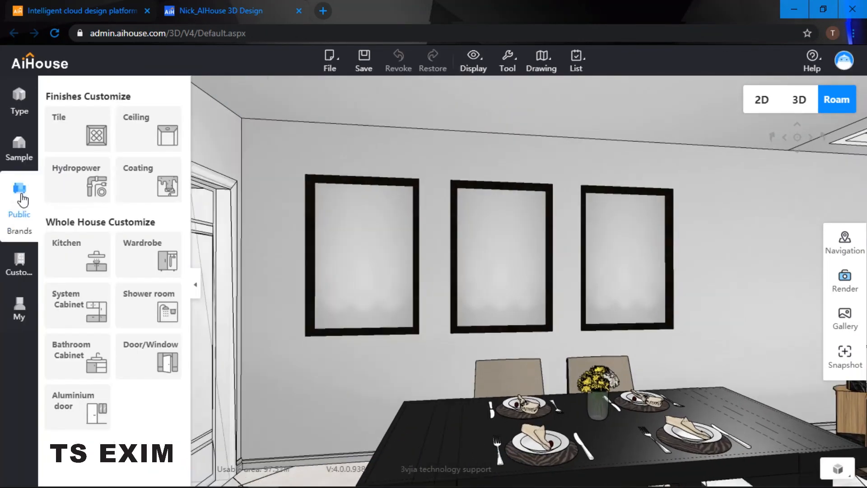
Apply the black-and-gold leaf wallpaper from the public library to the first frame and the pink animal-alphabet wallpaper to the middle frame
click(21, 198)
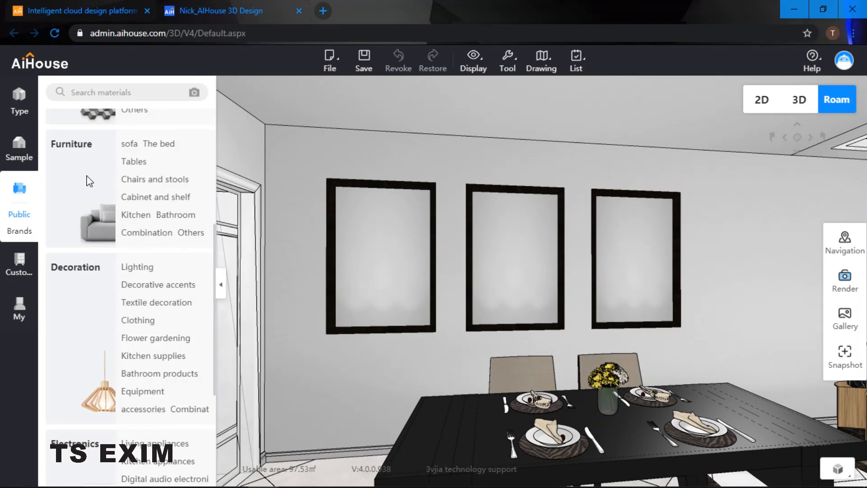
scroll(93, 255, up, 5)
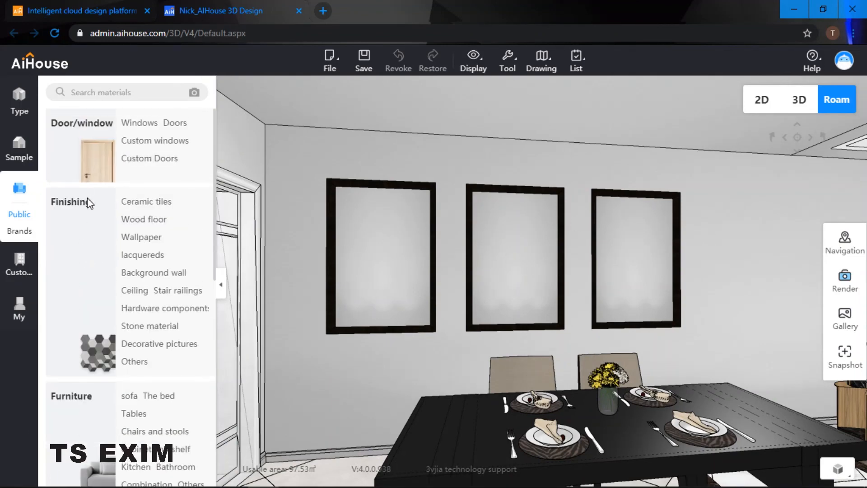
click(140, 238)
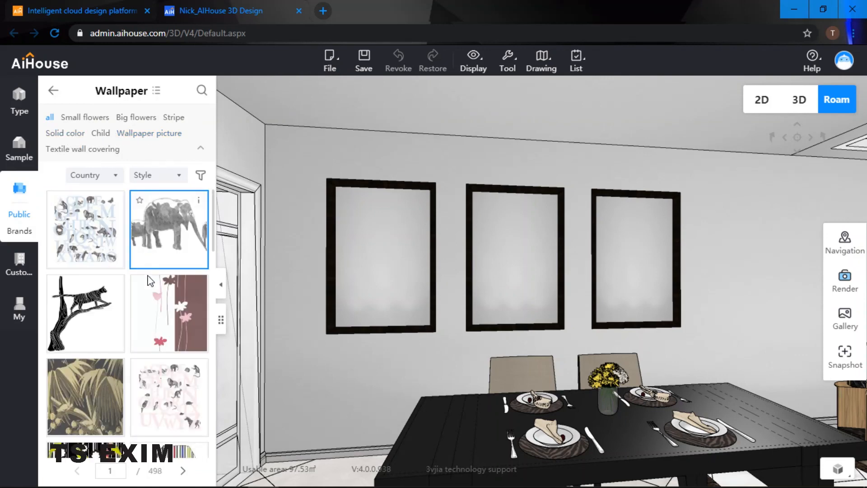
scroll(149, 296, down, 2)
scroll(149, 295, down, 1)
drag(109, 273, 399, 267)
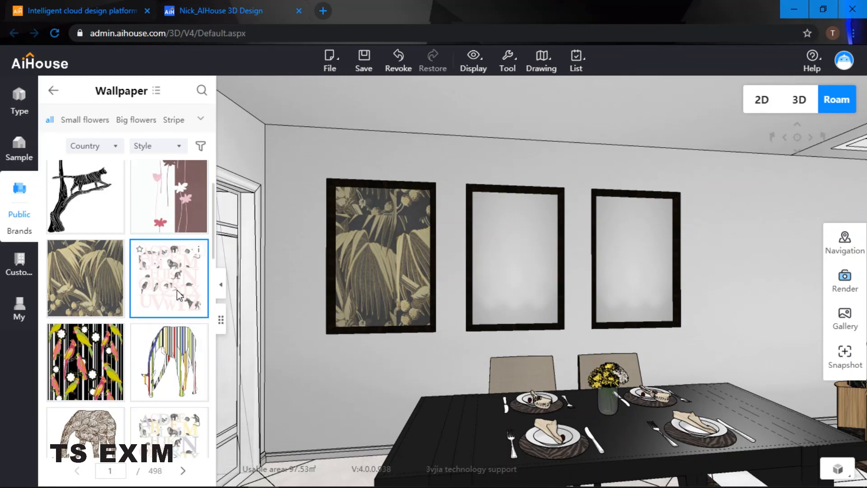
drag(181, 296, 518, 255)
Apply the blue-and-white diamond-patterned wallpaper from the Big flowers category to the third frame's panel
scroll(86, 353, down, 2)
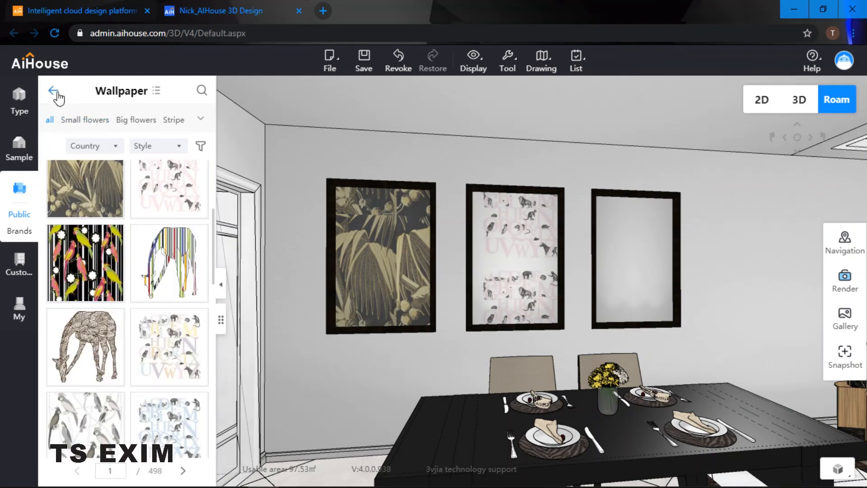
click(54, 92)
click(137, 238)
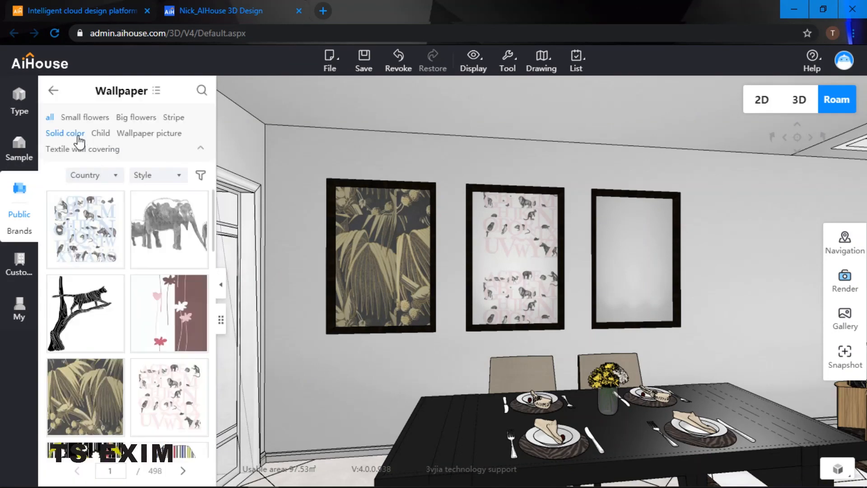
click(80, 135)
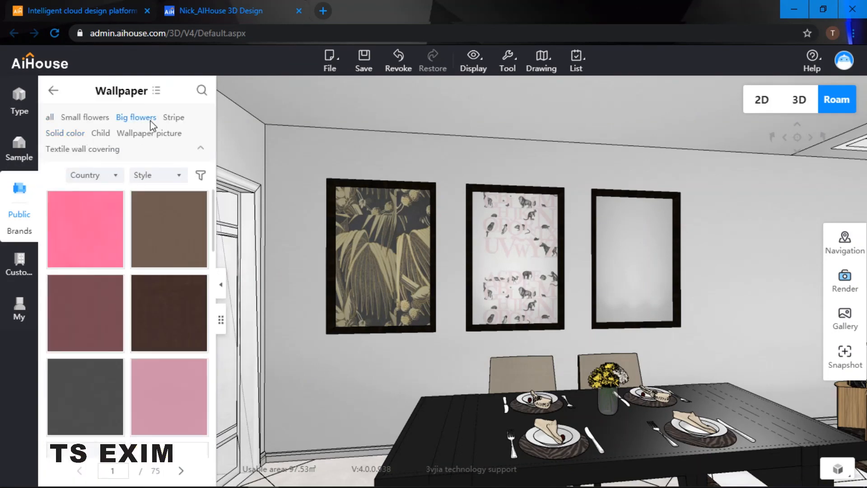
click(150, 121)
click(108, 240)
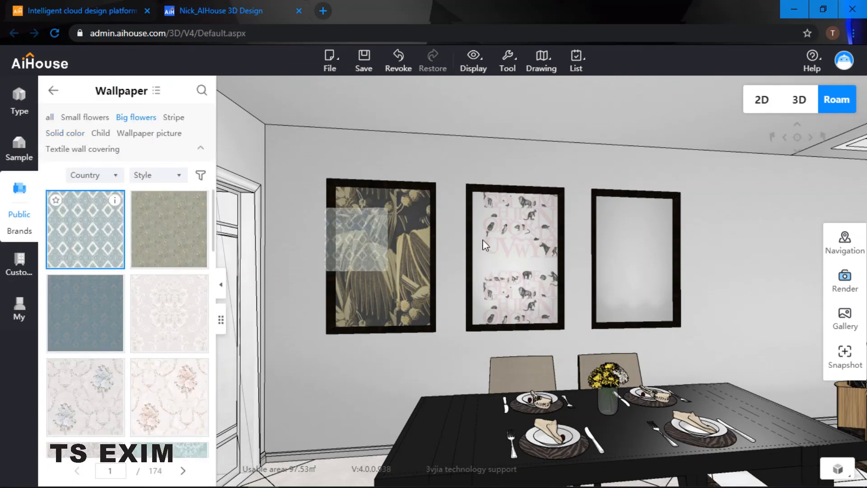
click(621, 254)
drag(607, 221, 568, 204)
scroll(654, 251, up, 3)
scroll(569, 190, up, 2)
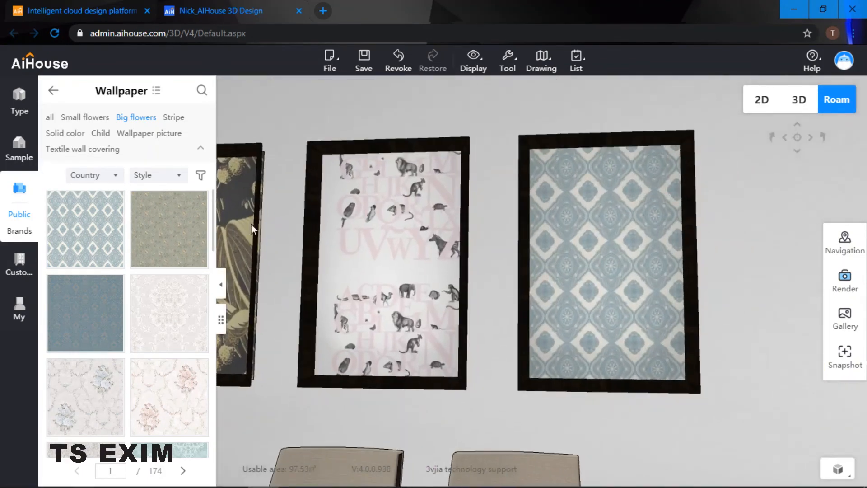
Apply the slate-blue wallpaper from the Big flowers category to the moulding around the third, diamond-patterned panel
click(85, 314)
click(524, 225)
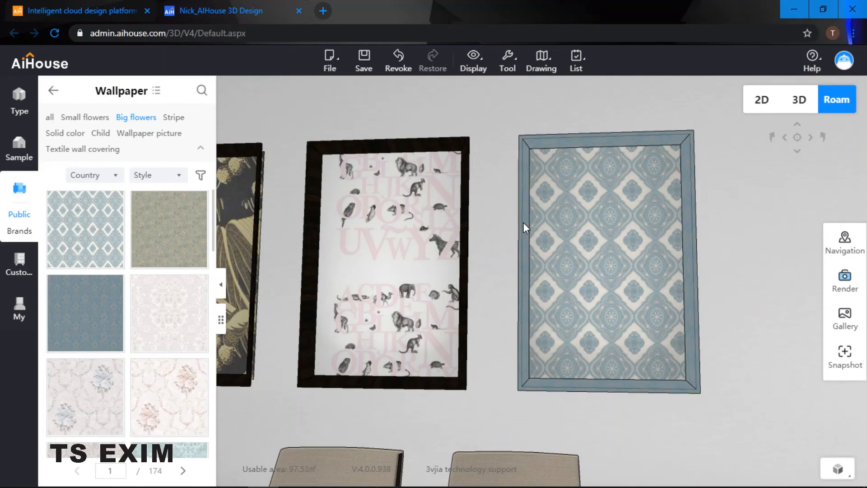
drag(523, 222, 451, 226)
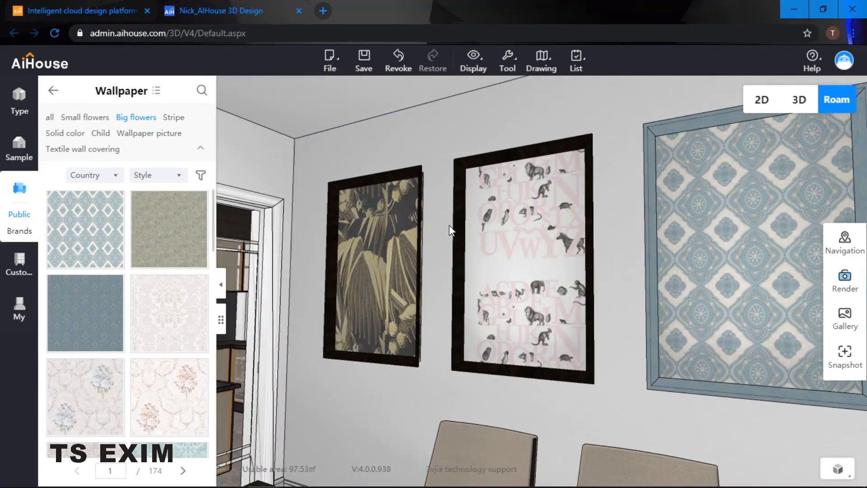
Apply the pale wallpaper with blue flowers to the middle frame's moulding and the olive-green patterned wallpaper to the first frame's moulding
click(91, 398)
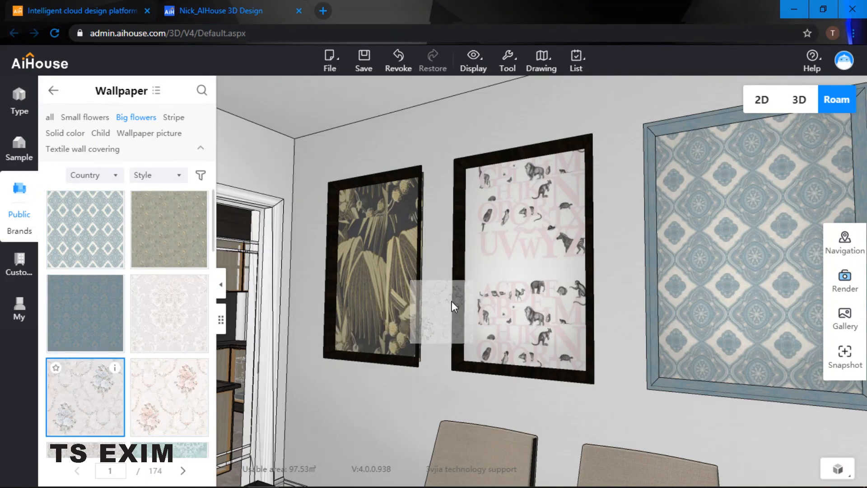
click(459, 255)
drag(461, 260, 440, 237)
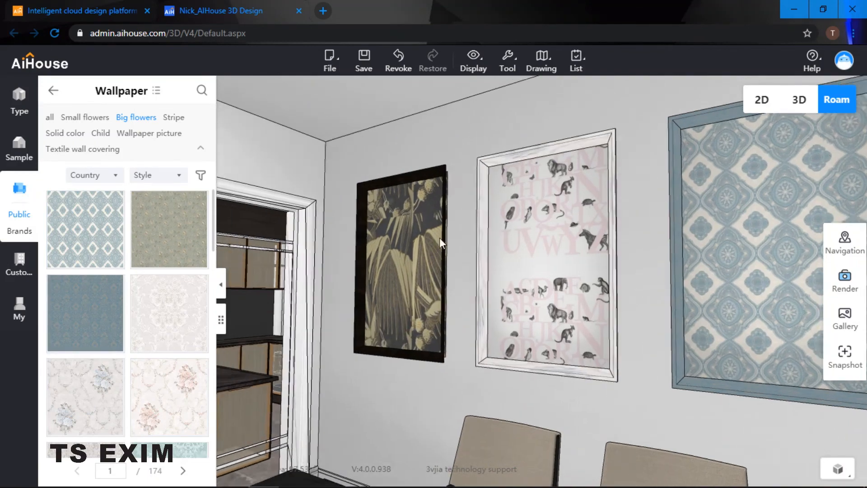
click(150, 232)
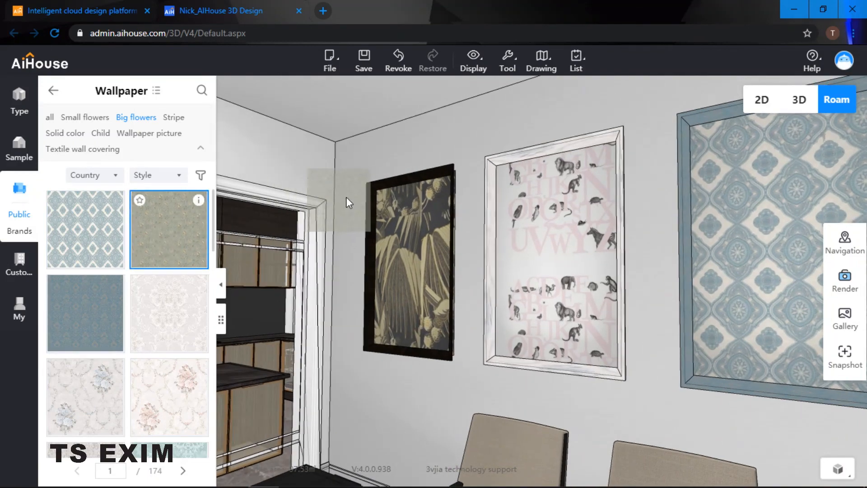
click(371, 194)
Reopen the ceiling customisation with the three framed panels and the dining table in view
drag(459, 287, 519, 285)
drag(631, 257, 580, 265)
scroll(580, 265, down, 3)
drag(808, 273, 564, 306)
scroll(558, 246, down, 4)
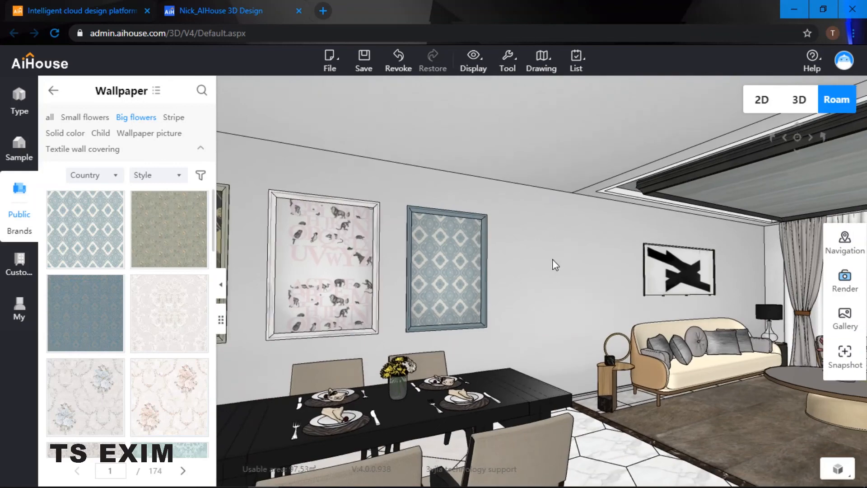
drag(557, 264, 518, 269)
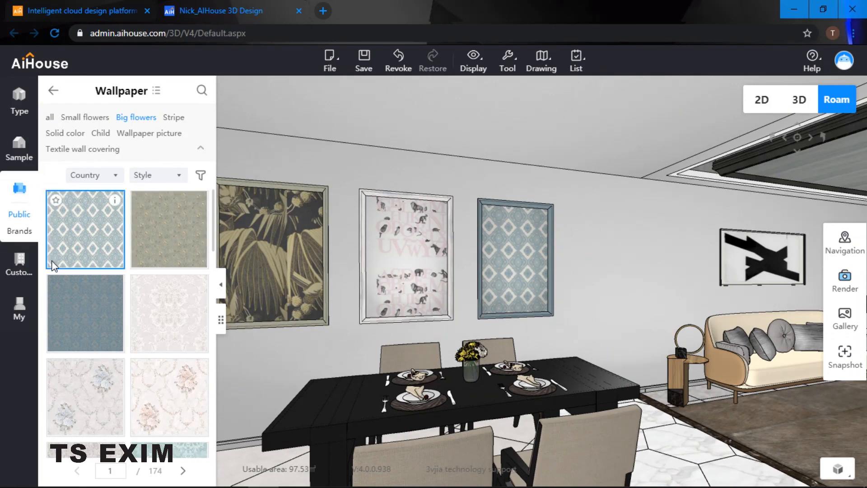
click(18, 265)
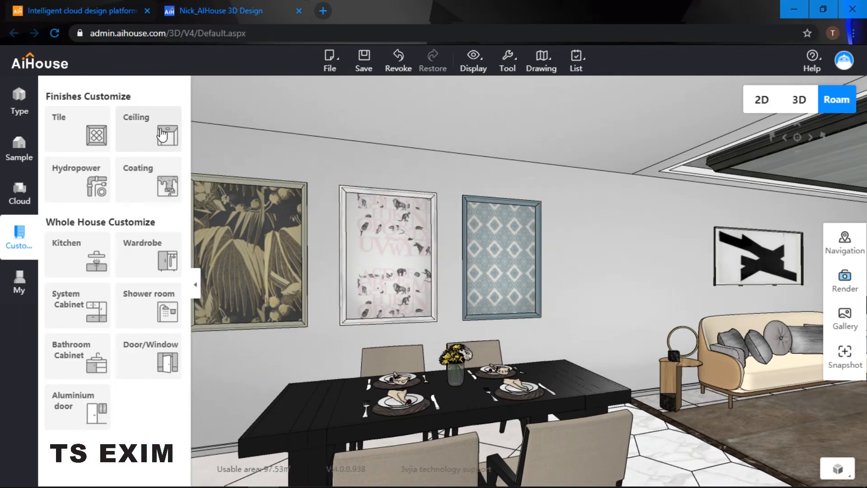
click(162, 135)
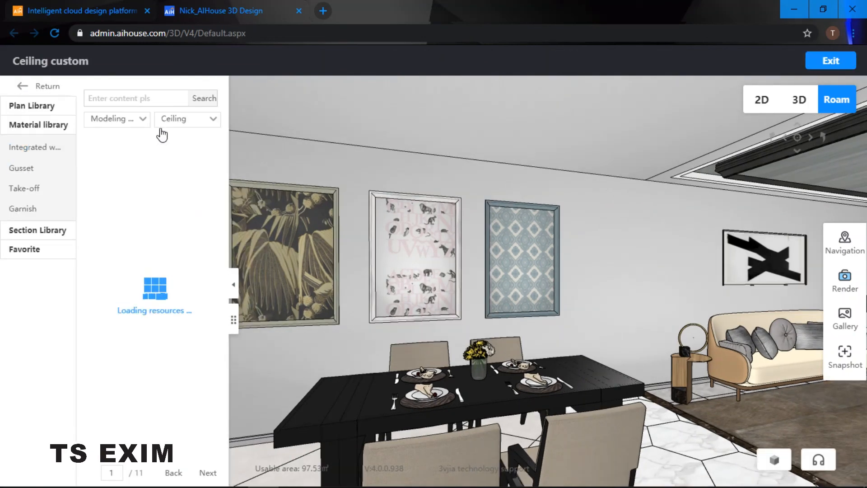